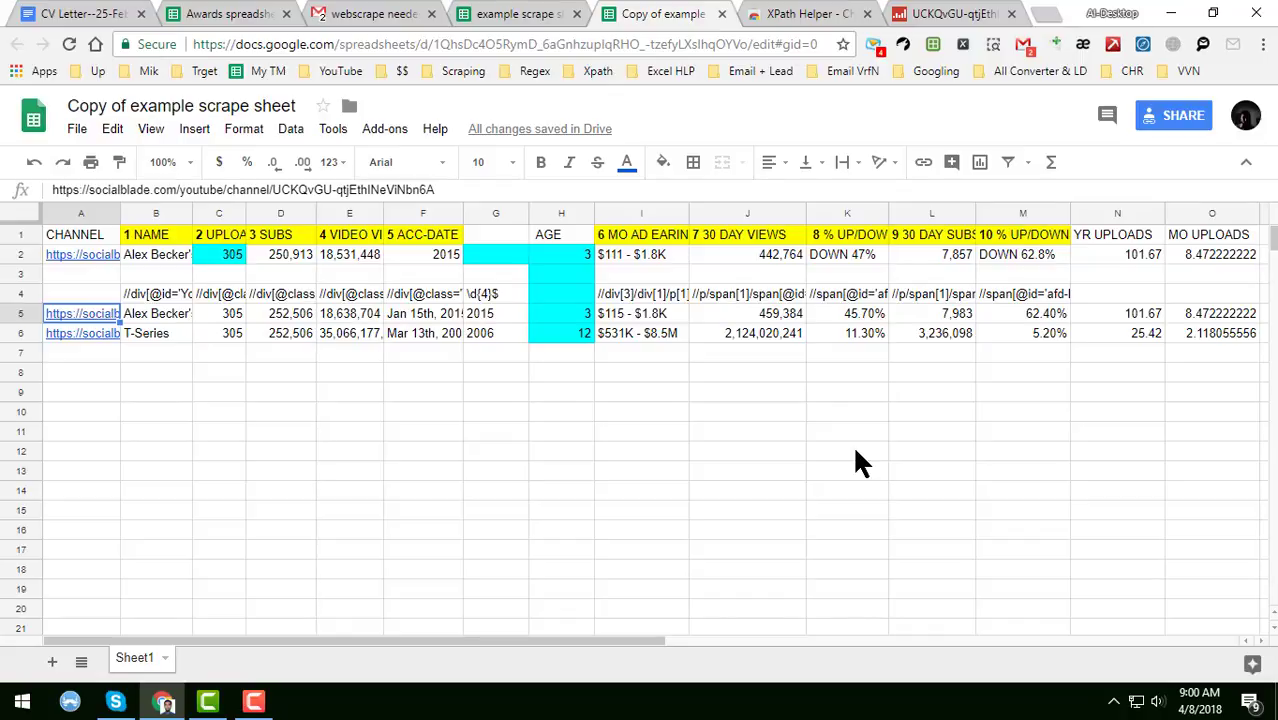
# Step: Review the XPath Helper extension's Chrome Web Store page and close it, returning to the scrape sheet
pyautogui.click(790, 16)
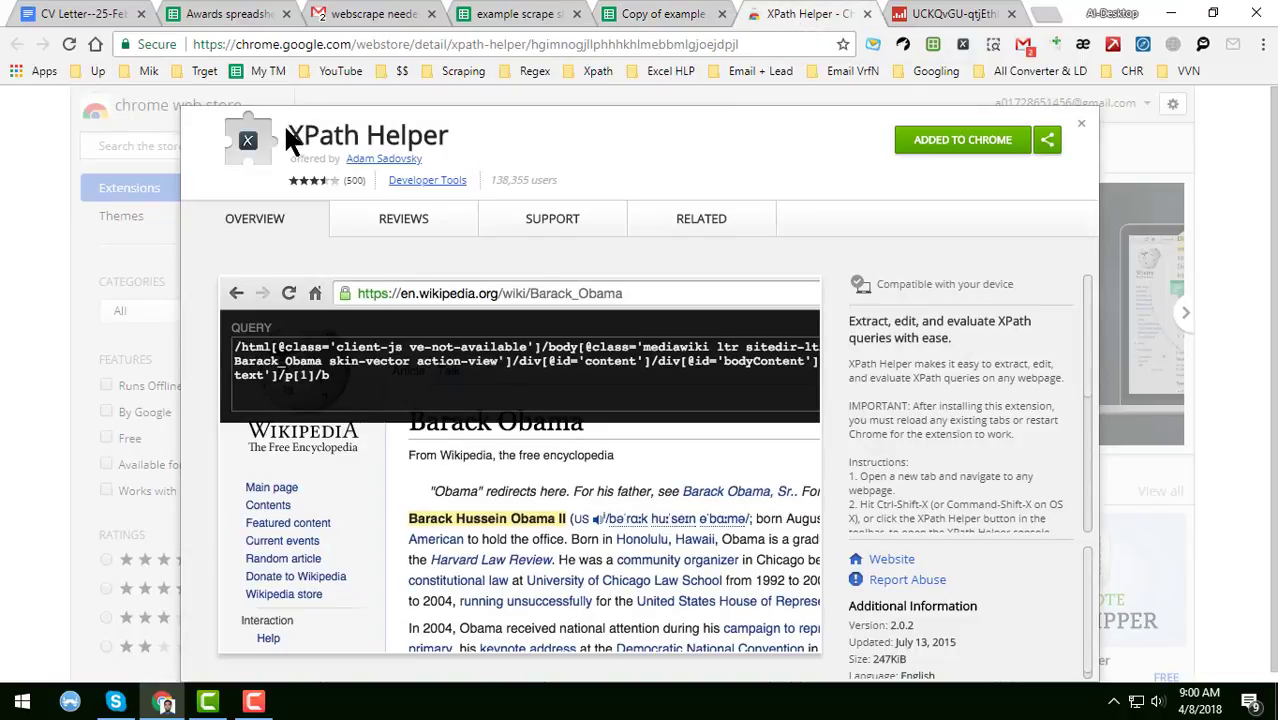
pyautogui.moveTo(289, 140); pyautogui.dragTo(455, 135)
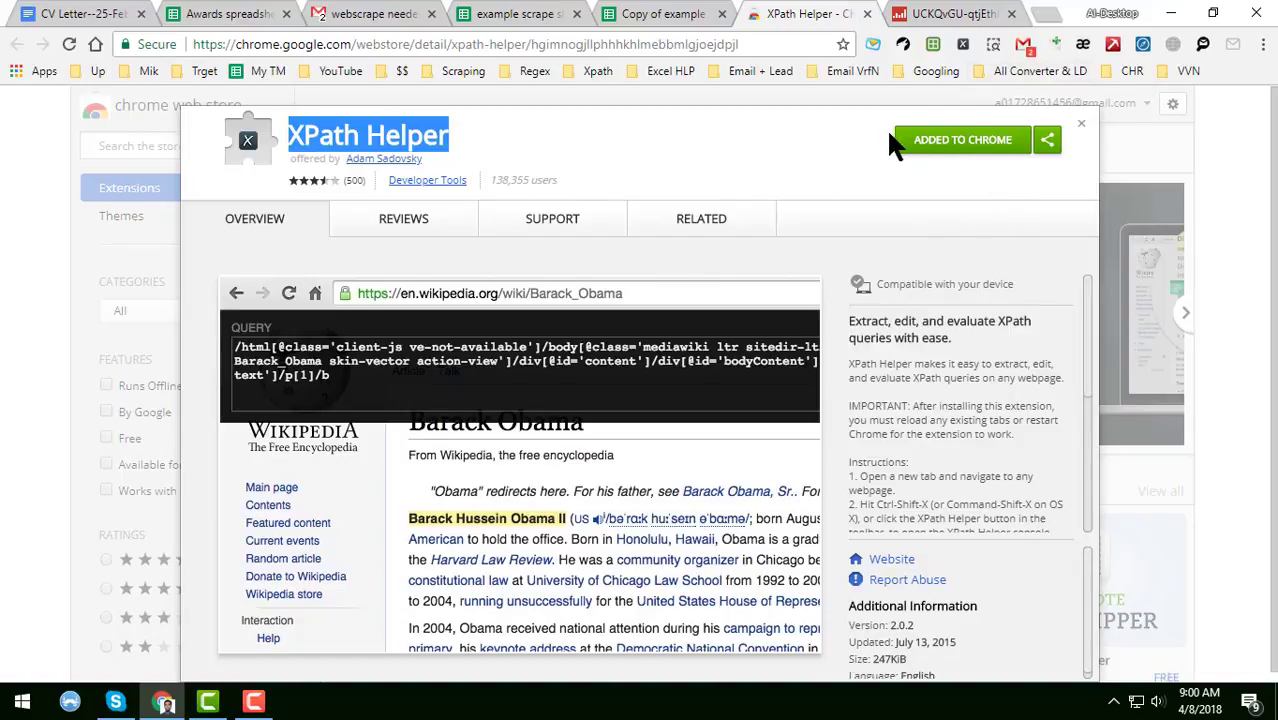
pyautogui.click(853, 130)
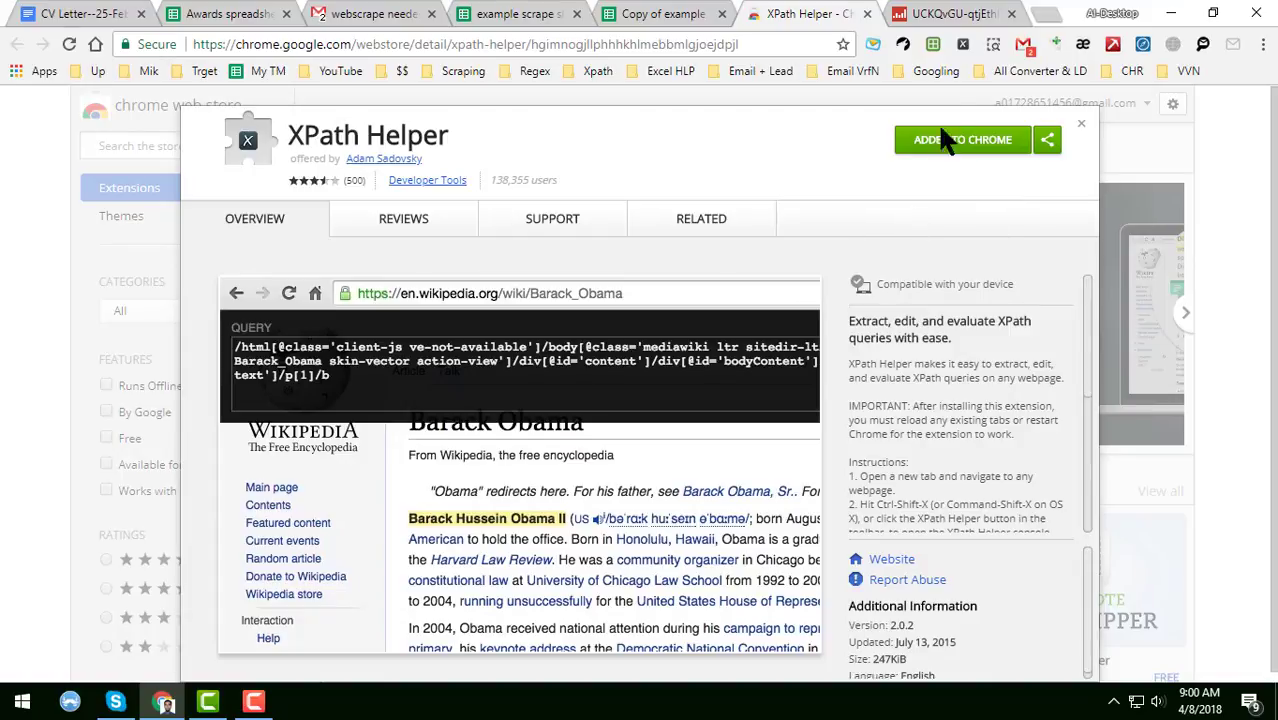
pyautogui.click(867, 14)
pyautogui.click(714, 13)
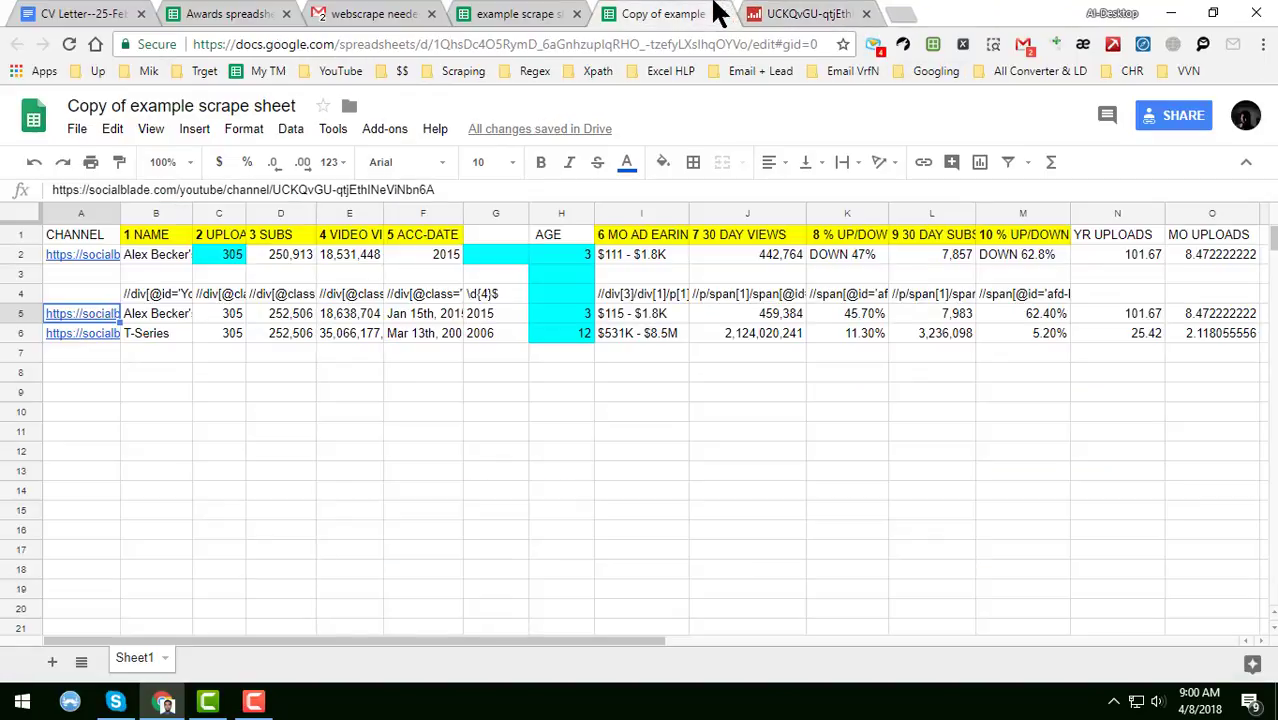
# Step: Examine the channel's SocialBlade page for the header figures, 30-day views and subscribers, and estimated earnings
pyautogui.click(775, 18)
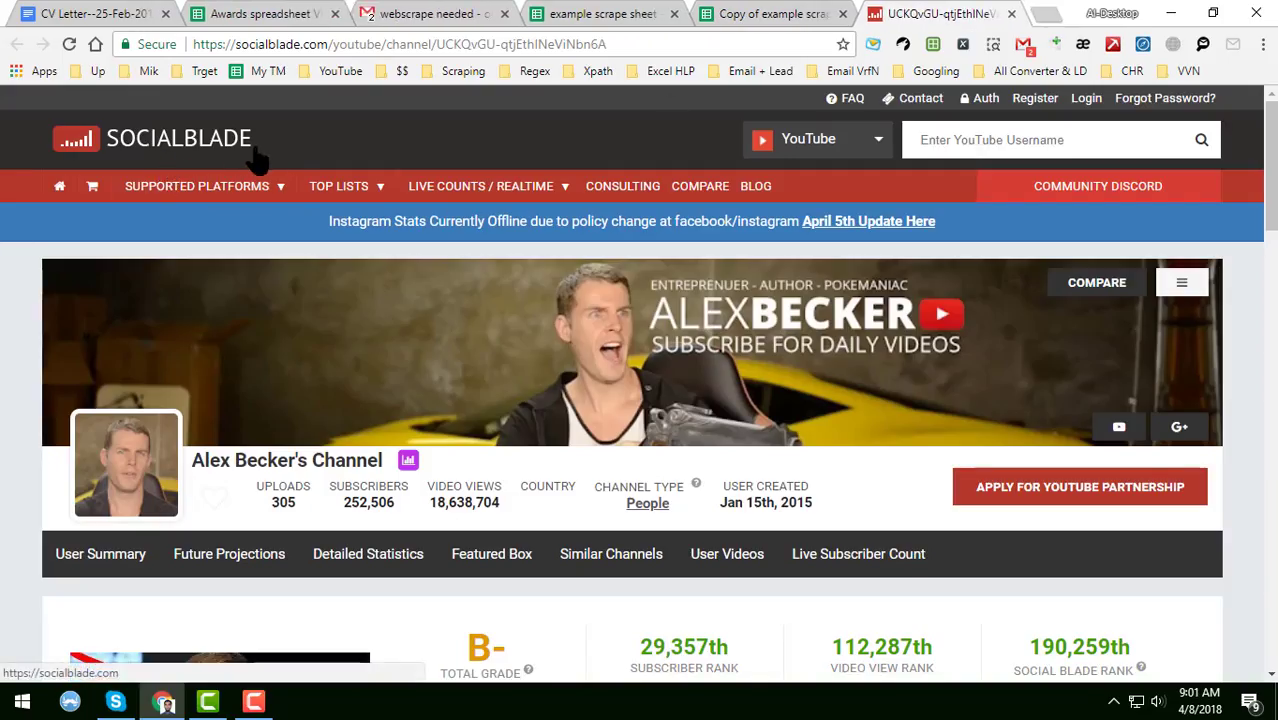
pyautogui.scroll(-3, 414, 220)
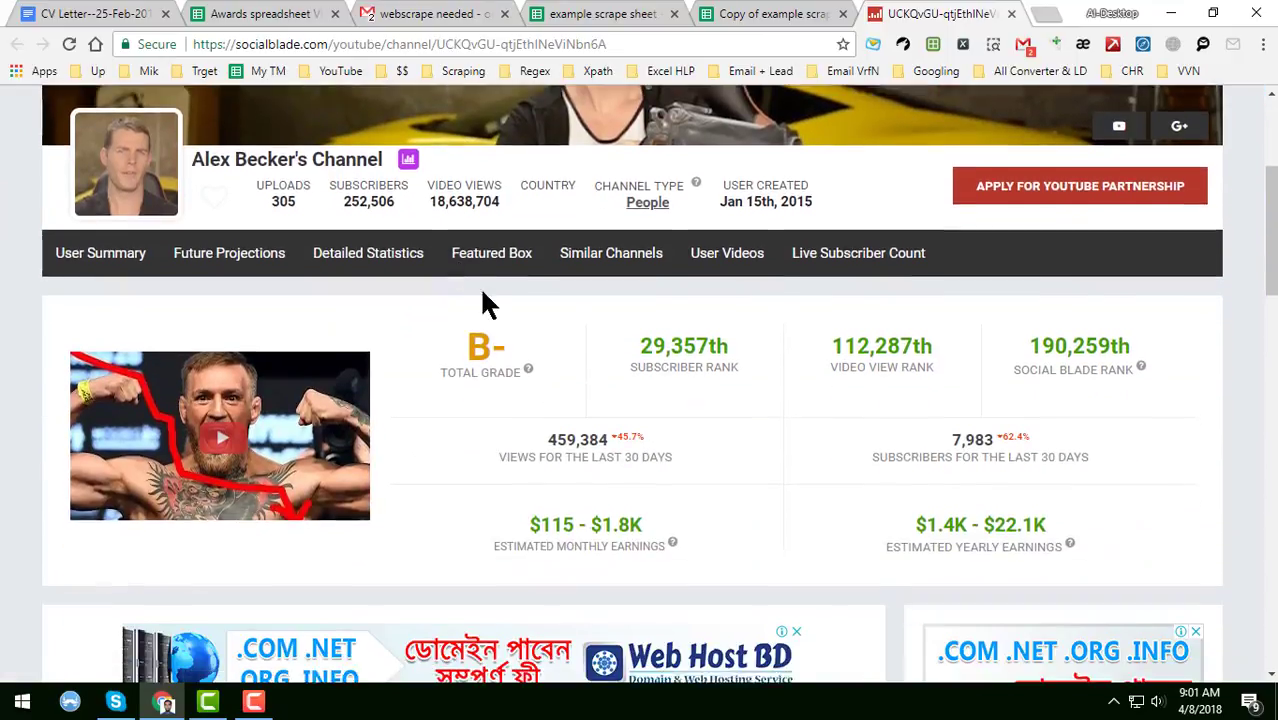
pyautogui.scroll(2, 492, 312)
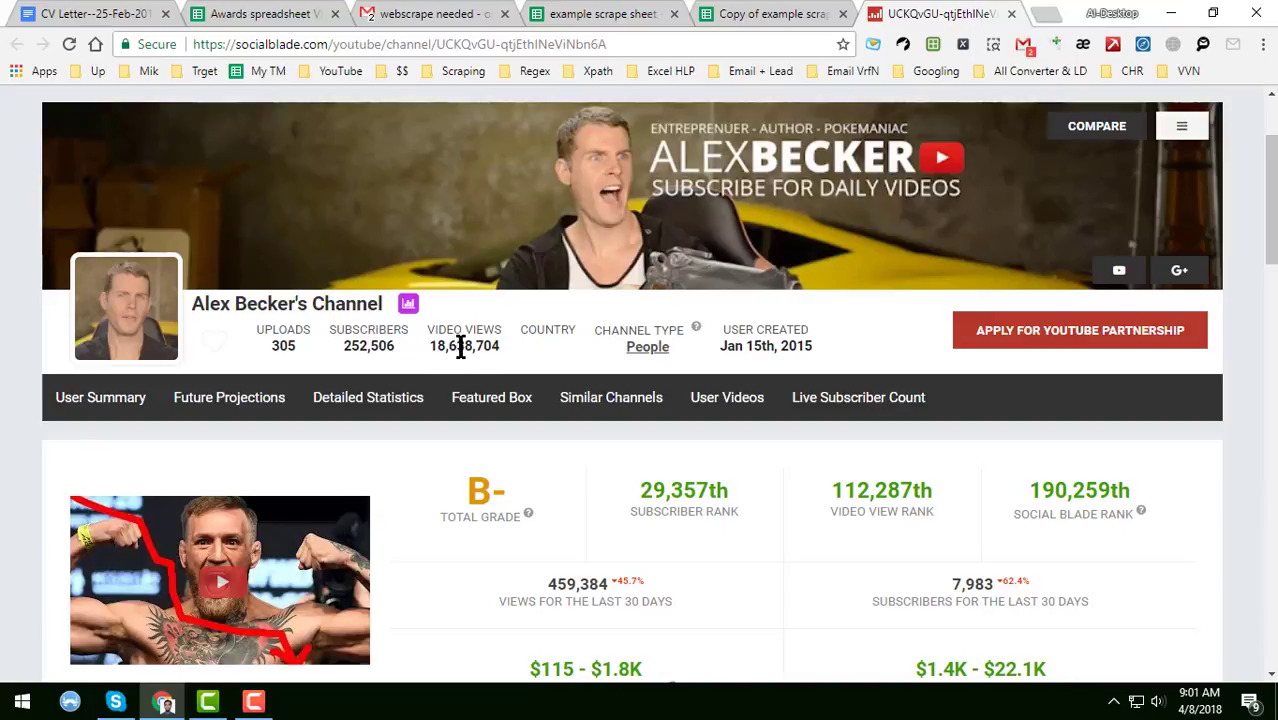
pyautogui.scroll(-1, 671, 338)
pyautogui.scroll(-1, 984, 399)
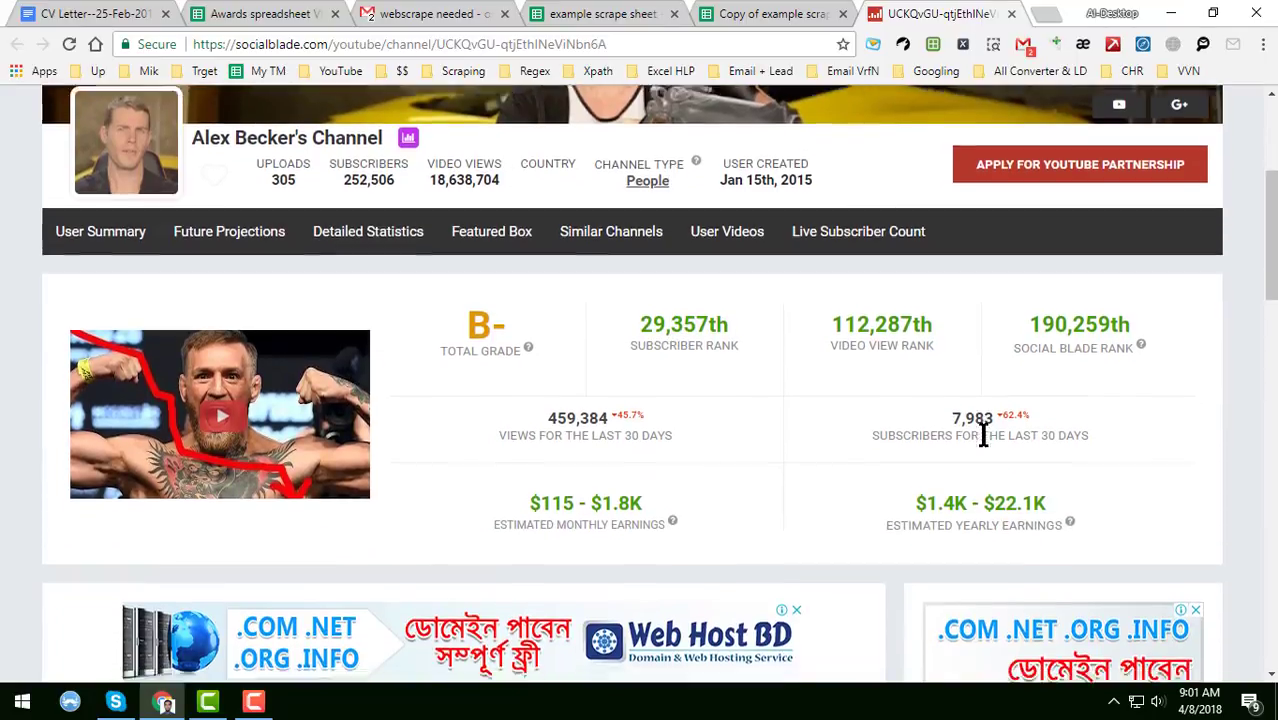
pyautogui.scroll(-3, 799, 462)
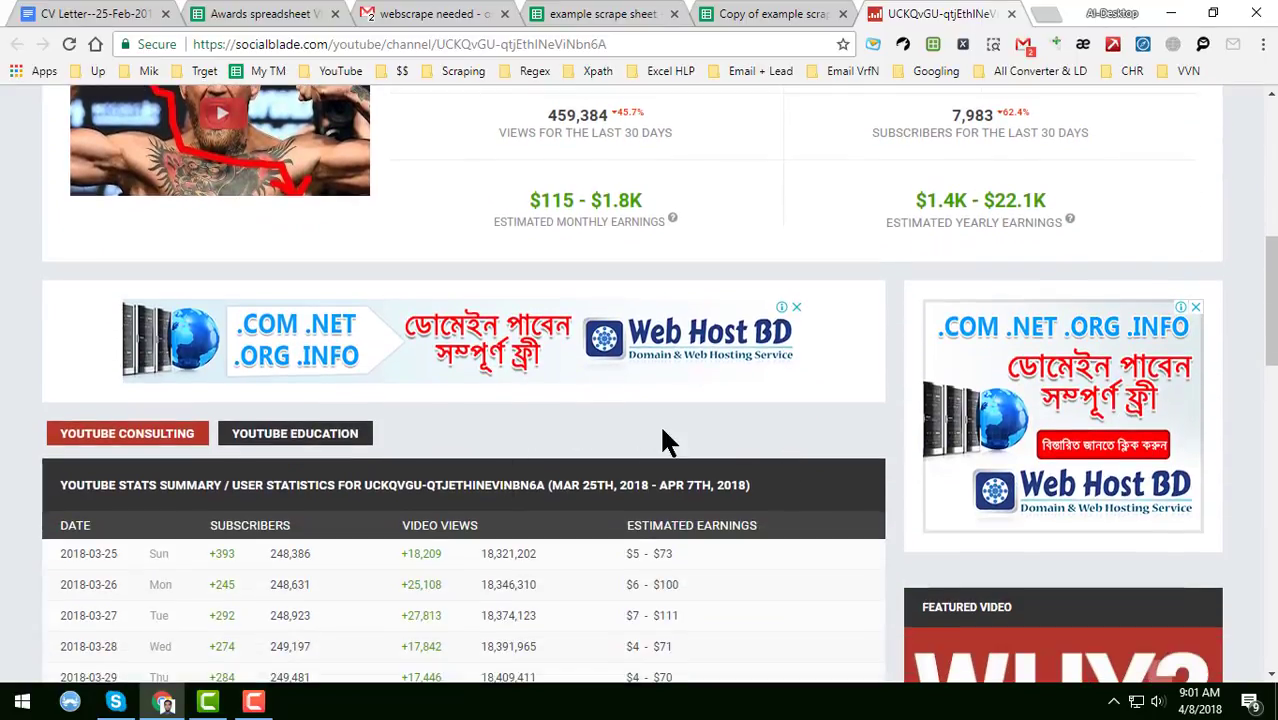
pyautogui.scroll(5, 659, 423)
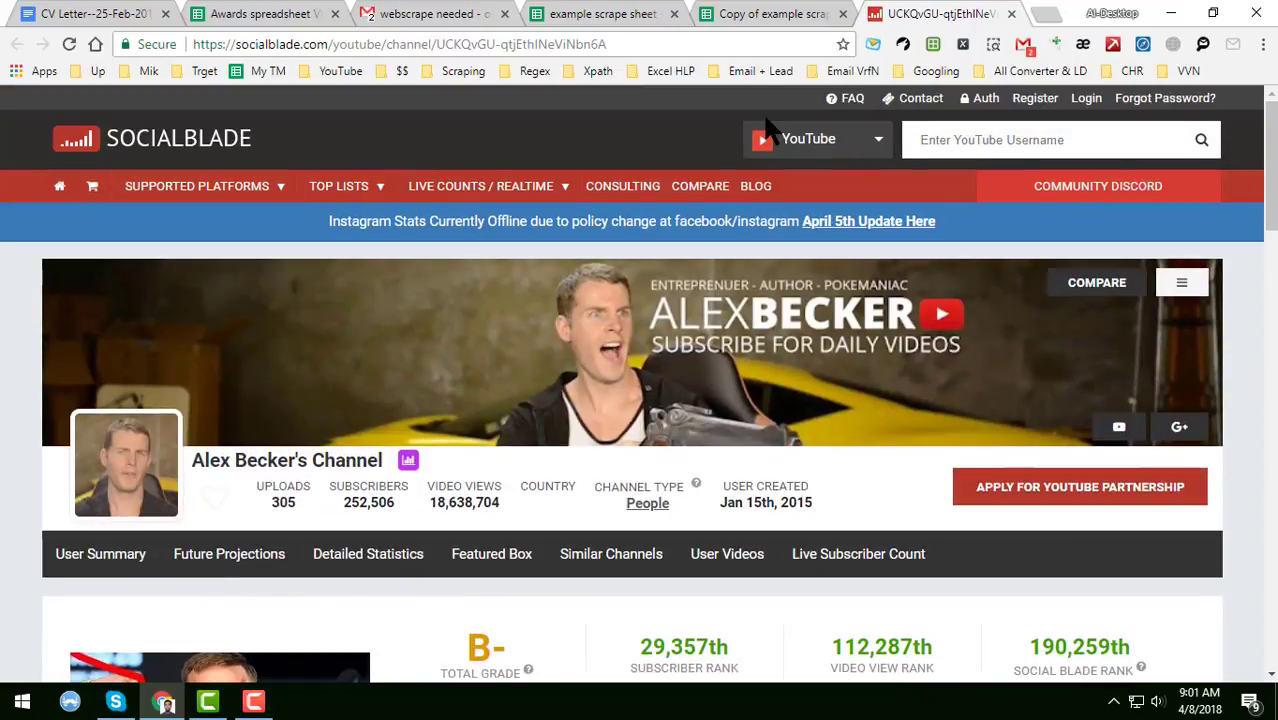
# Step: Widen the CHANNEL column in the Copy of example scrape sheet so more of each link fits
pyautogui.click(815, 14)
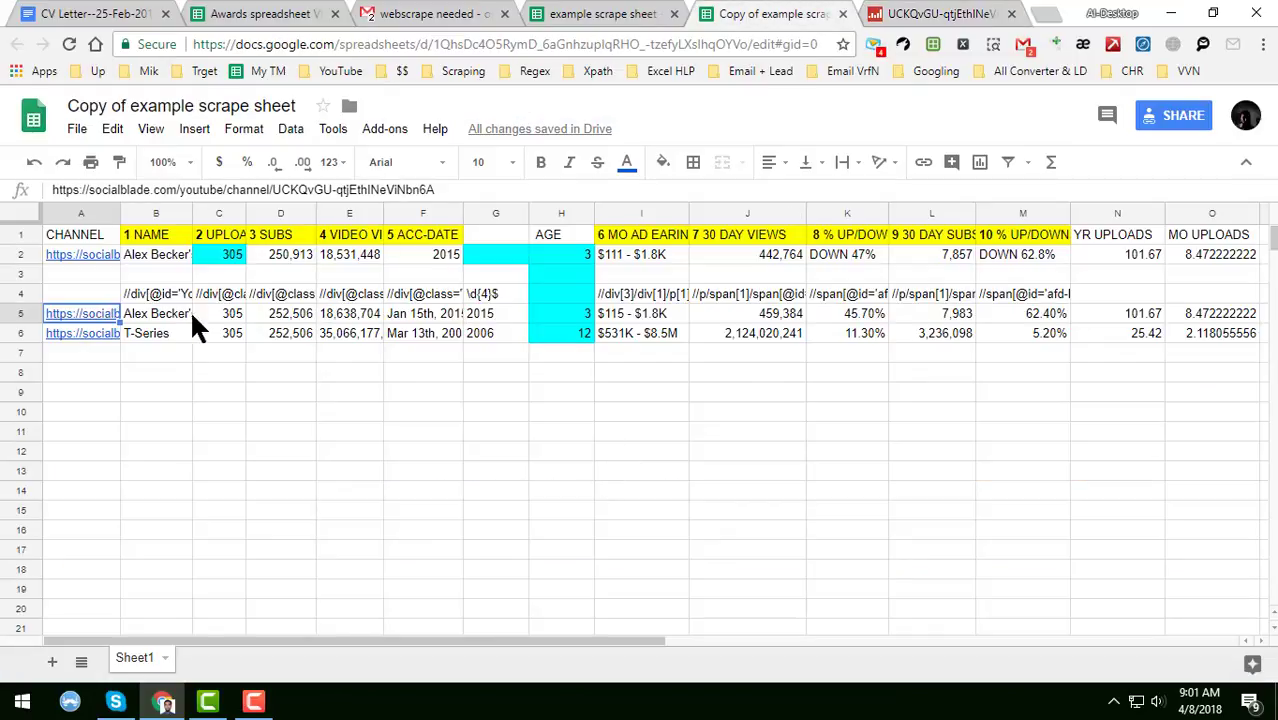
pyautogui.click(140, 313)
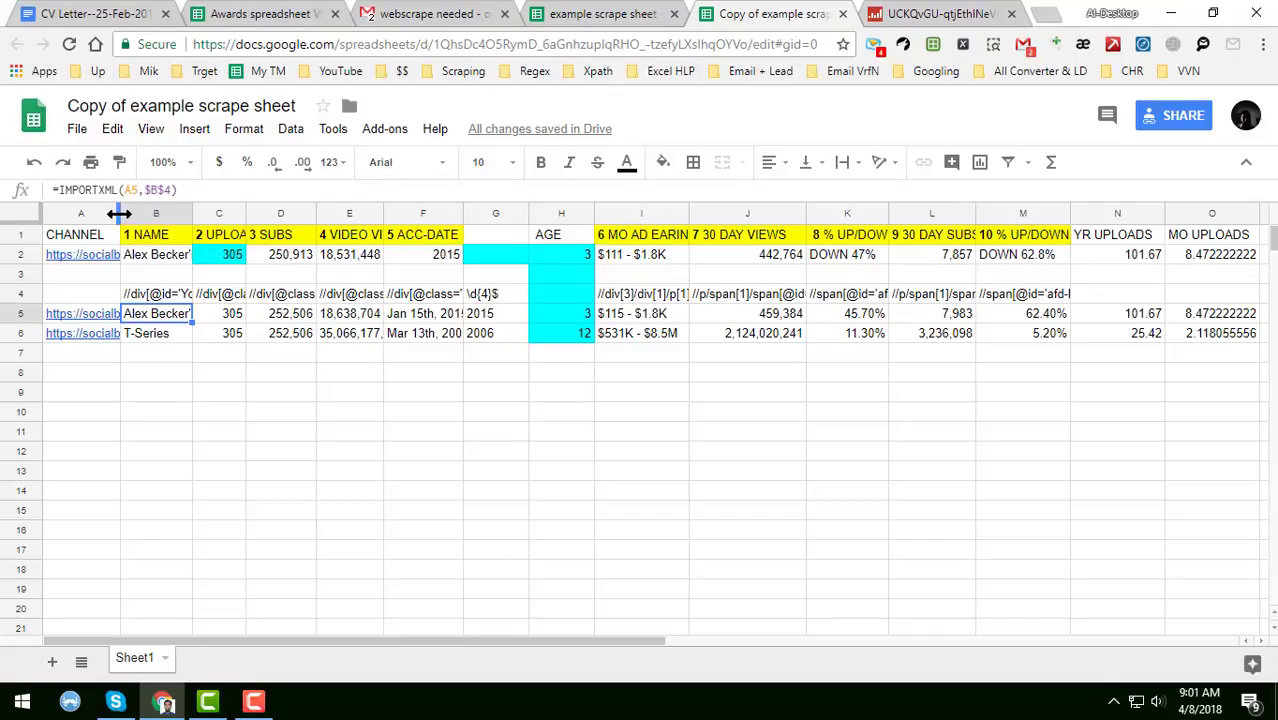
pyautogui.moveTo(114, 214); pyautogui.dragTo(195, 378)
pyautogui.click(190, 376)
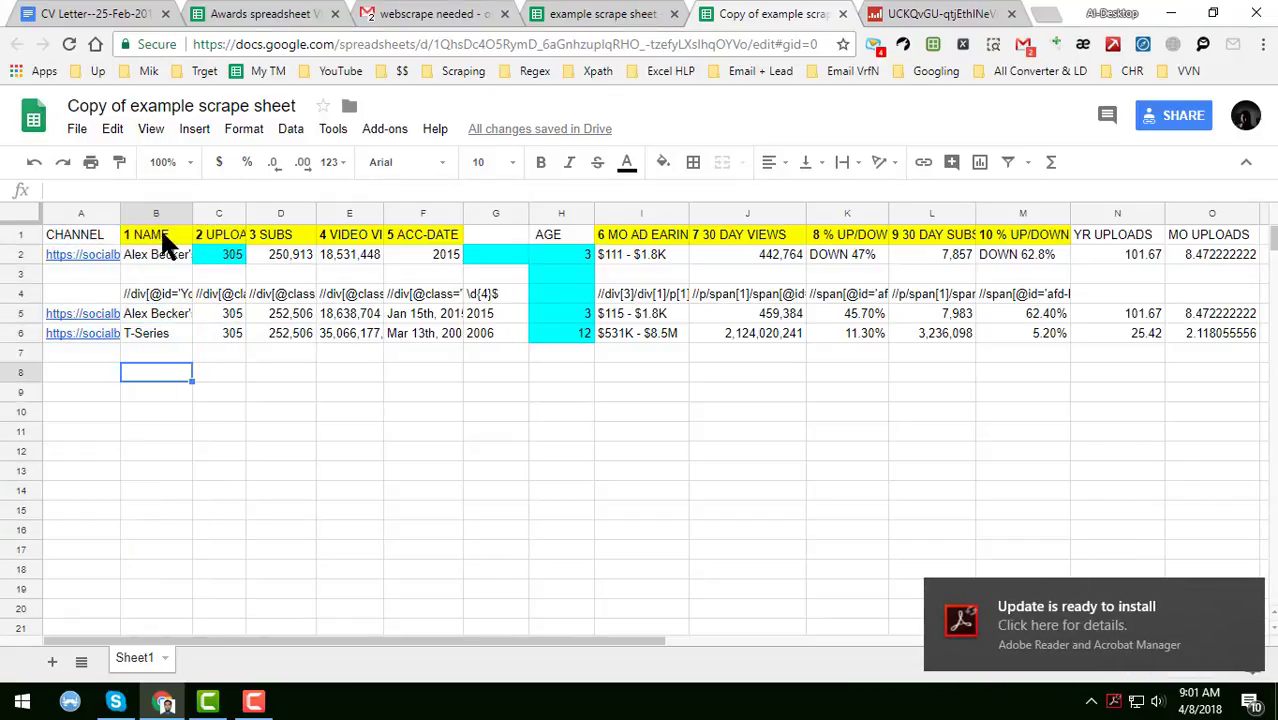
pyautogui.moveTo(120, 214); pyautogui.dragTo(190, 214)
pyautogui.click(203, 398)
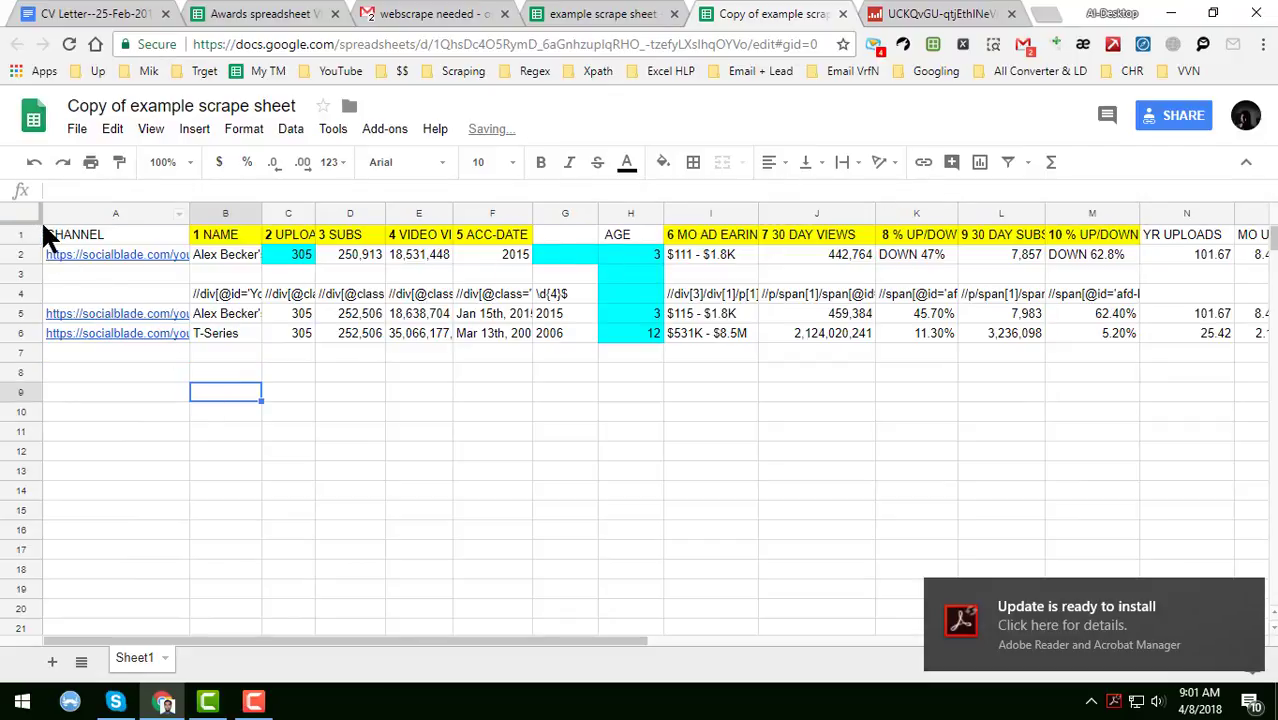
# Step: Set text wrapping to overflow for all cells in the sheet
pyautogui.click(14, 218)
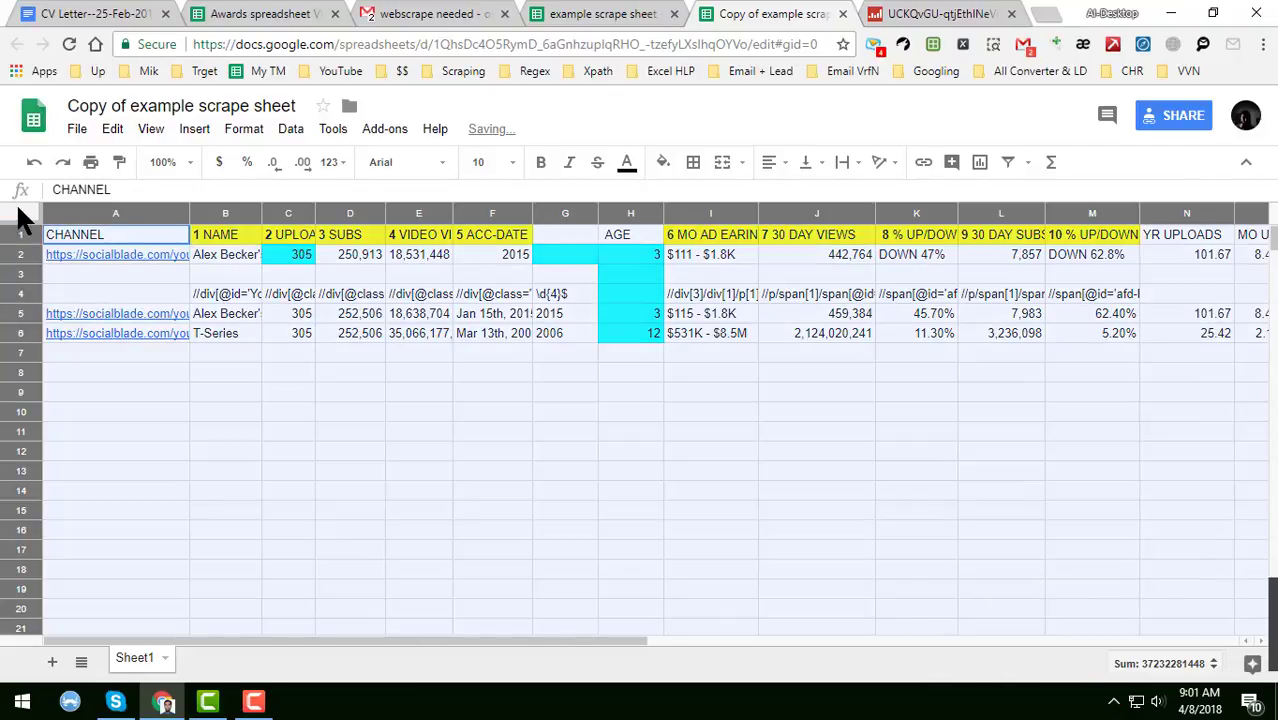
pyautogui.click(845, 168)
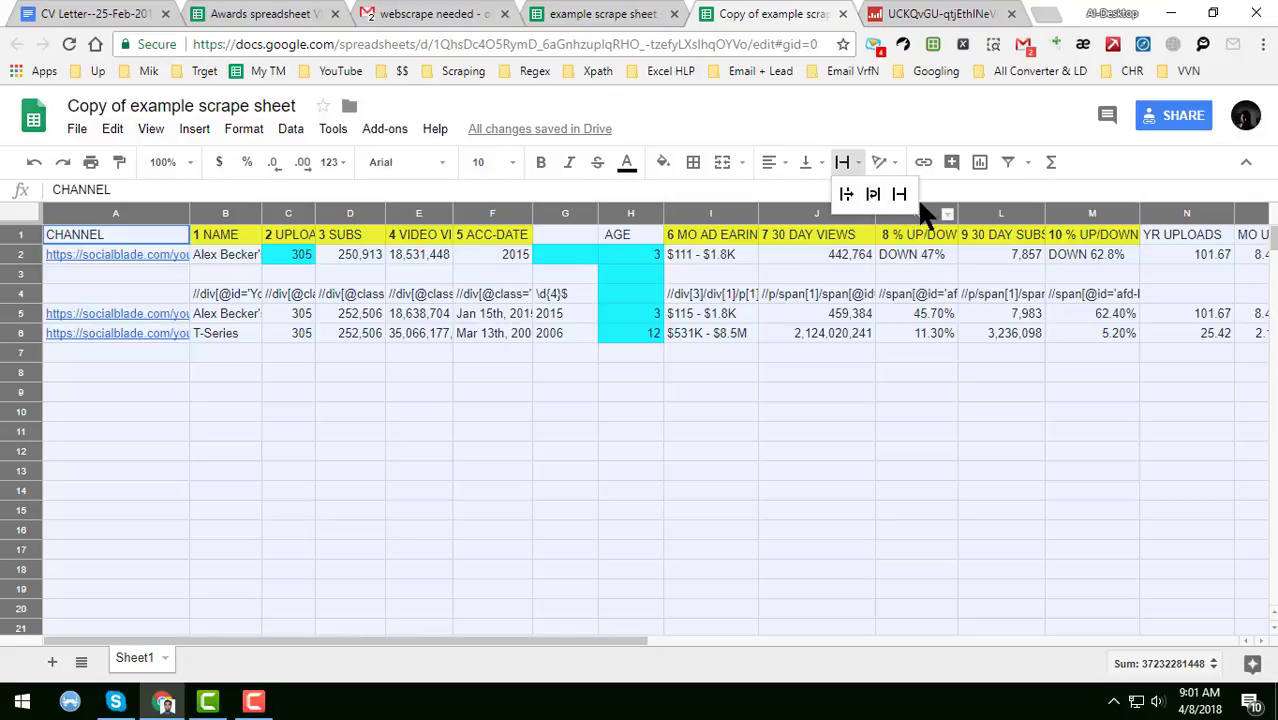
pyautogui.click(849, 194)
pyautogui.click(573, 357)
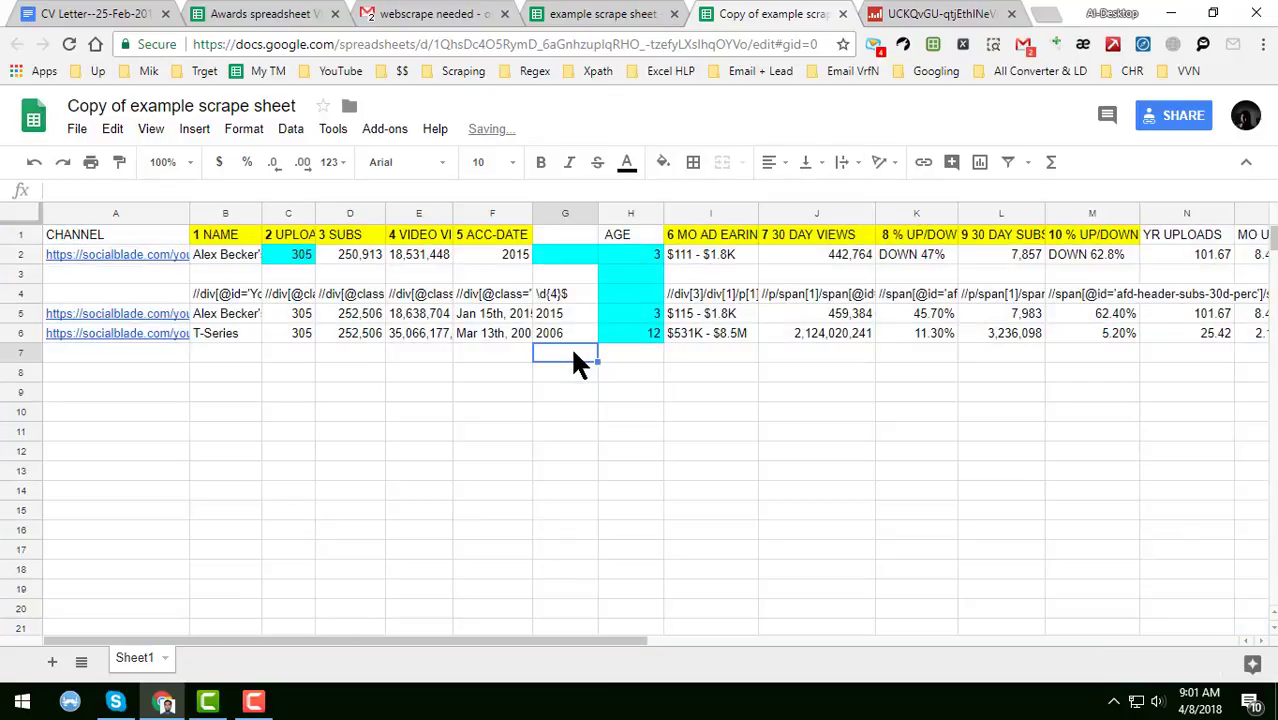
# Step: Examine the channel links, the IMPORTXML and yearly uploads formulas, and the NAME column's XPath in row 4 against the SocialBlade page
pyautogui.click(163, 310)
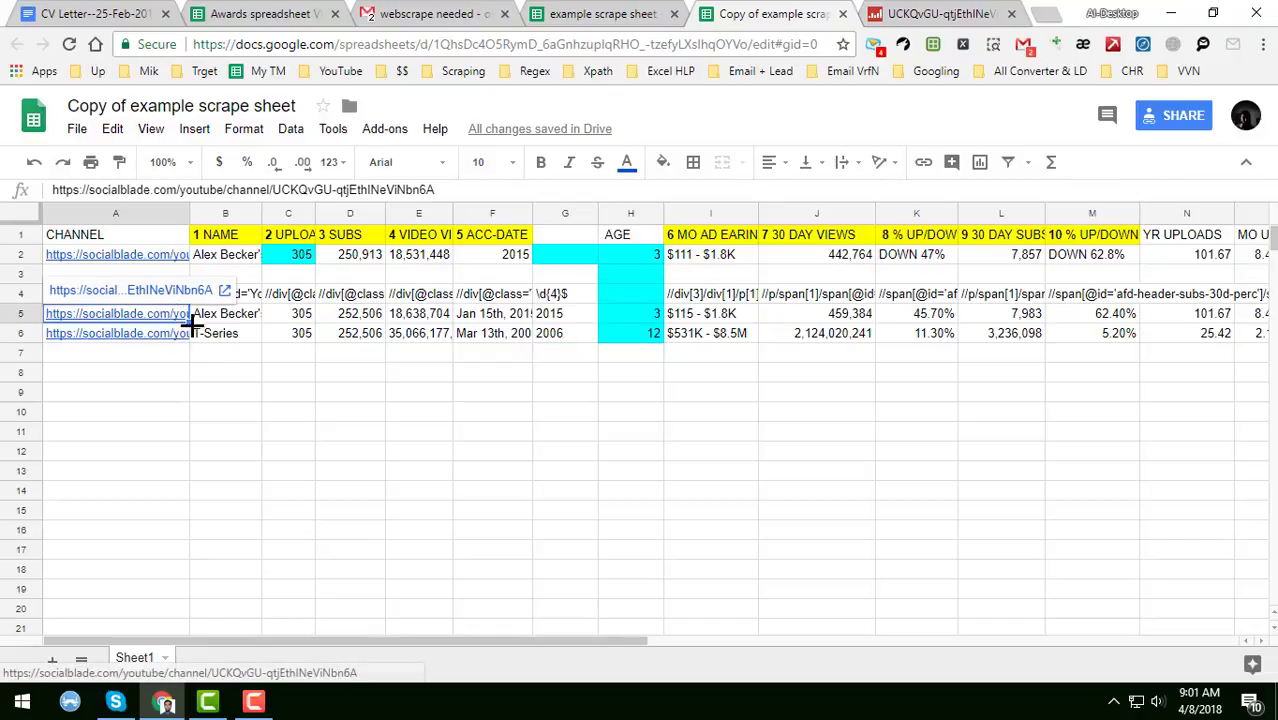
pyautogui.click(235, 316)
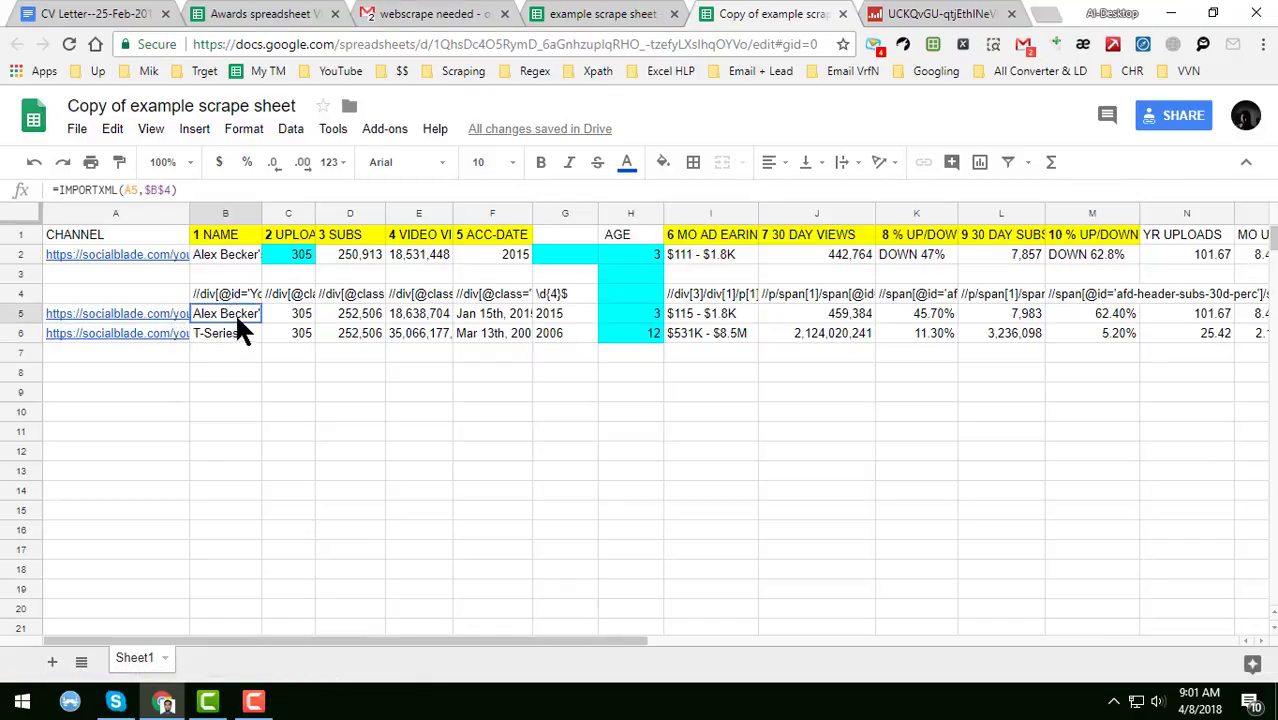
pyautogui.click(965, 14)
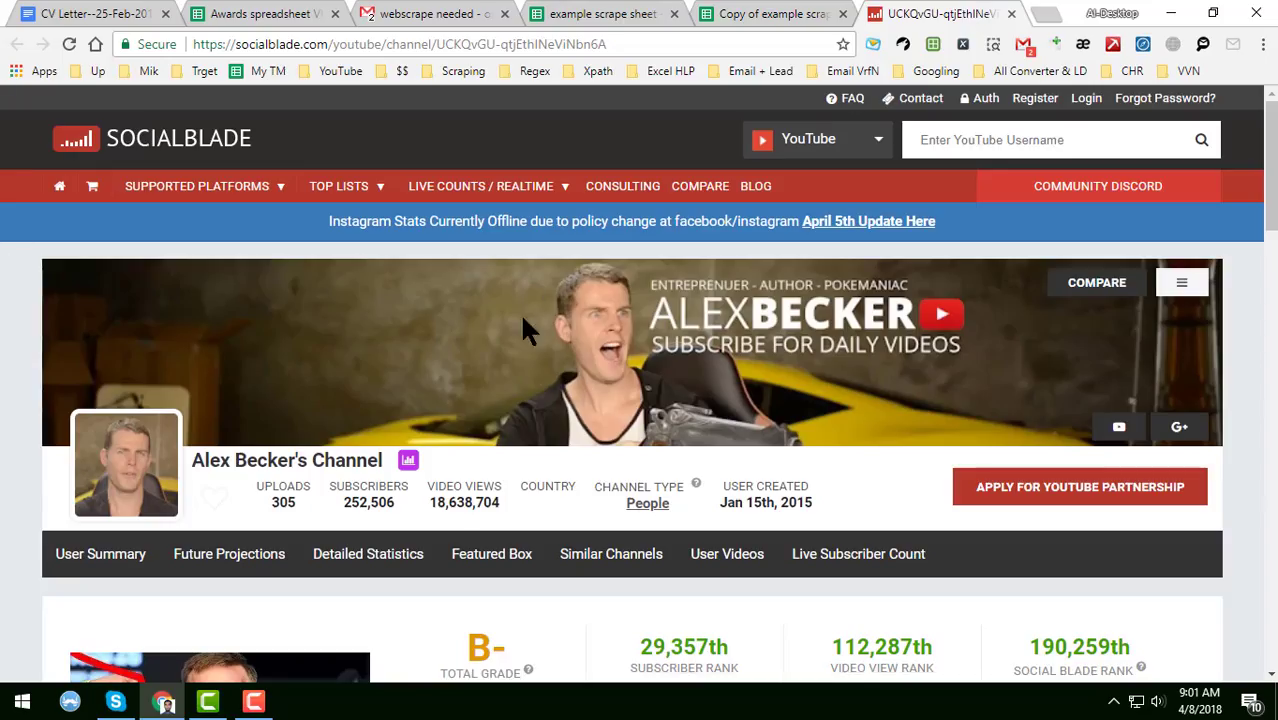
pyautogui.click(633, 44)
pyautogui.click(742, 18)
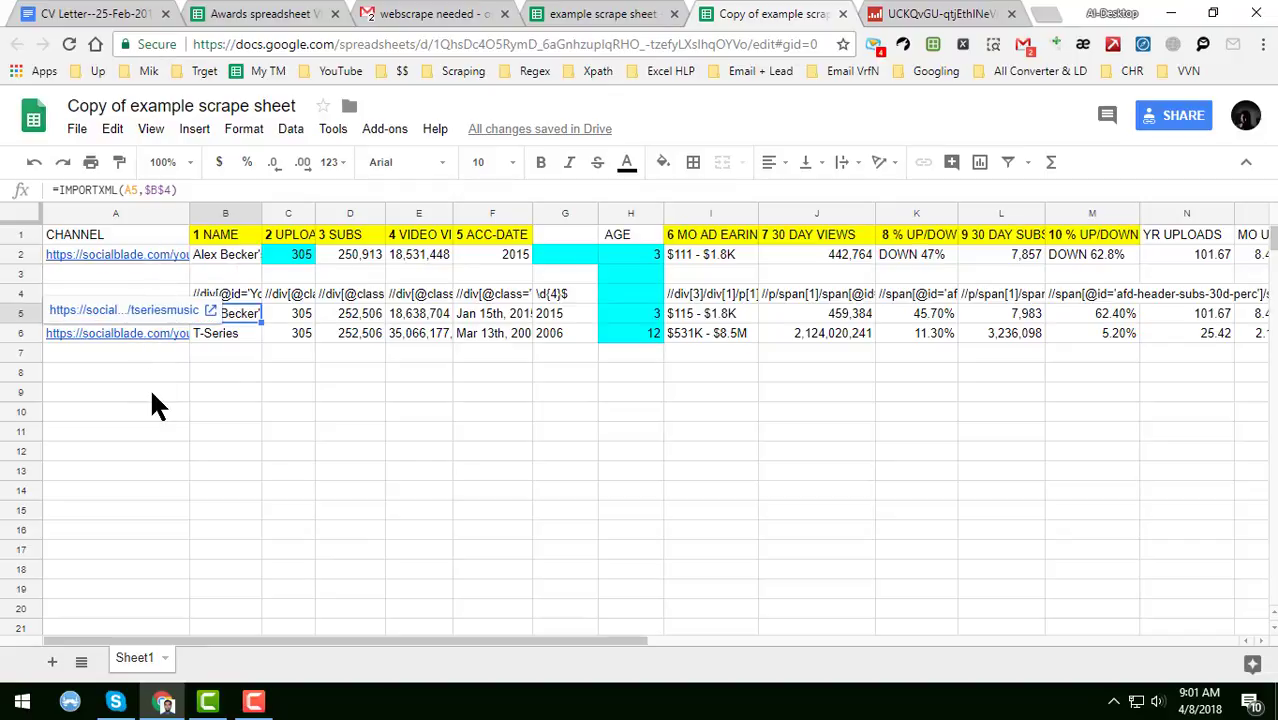
pyautogui.click(283, 335)
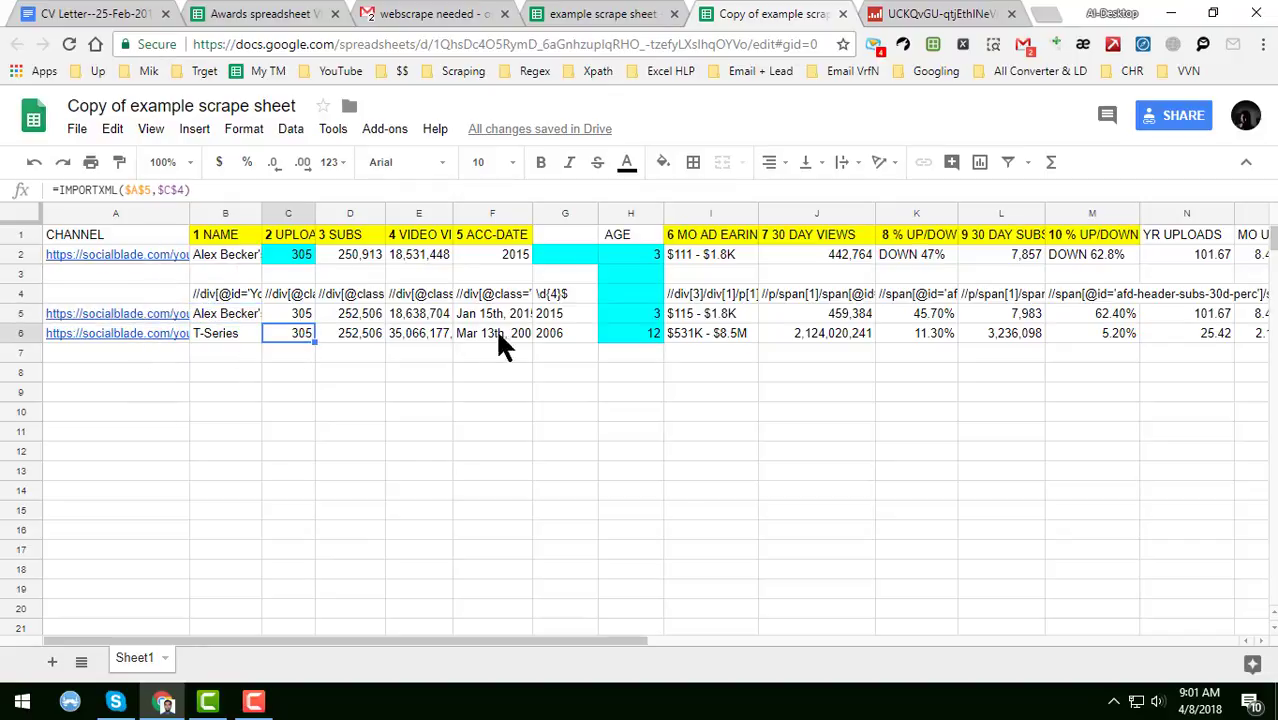
pyautogui.click(1180, 338)
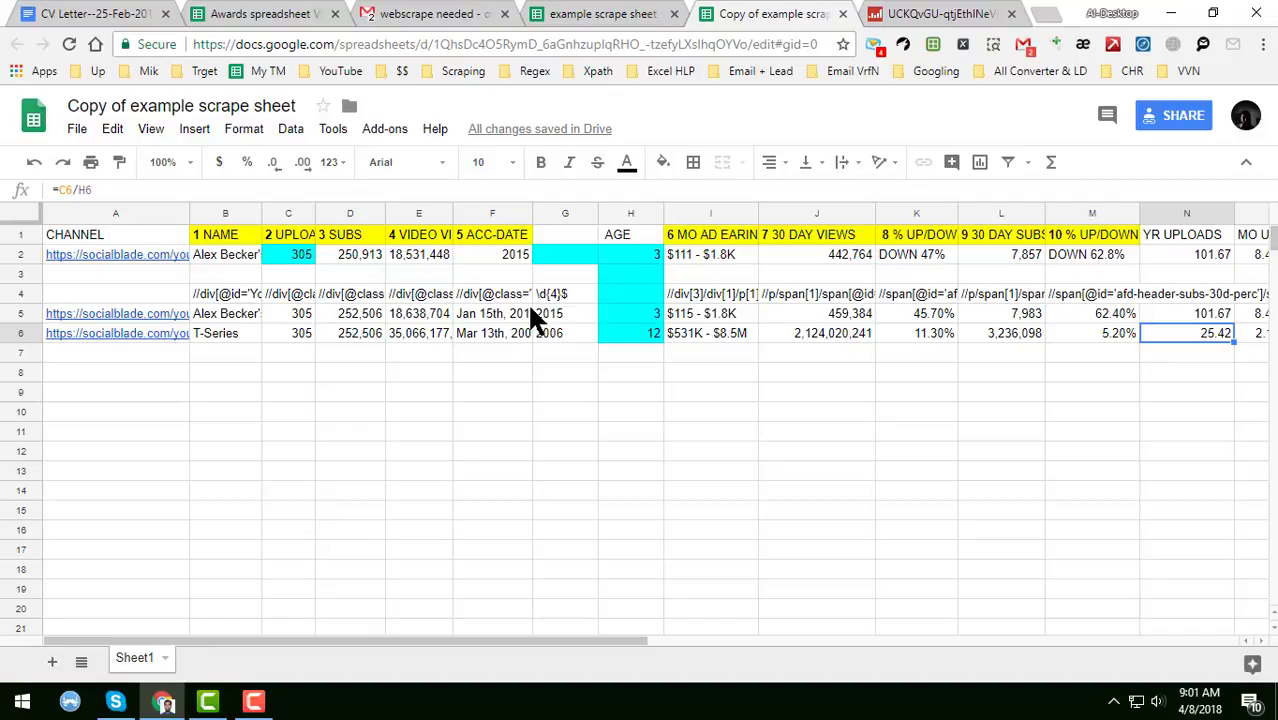
pyautogui.click(226, 294)
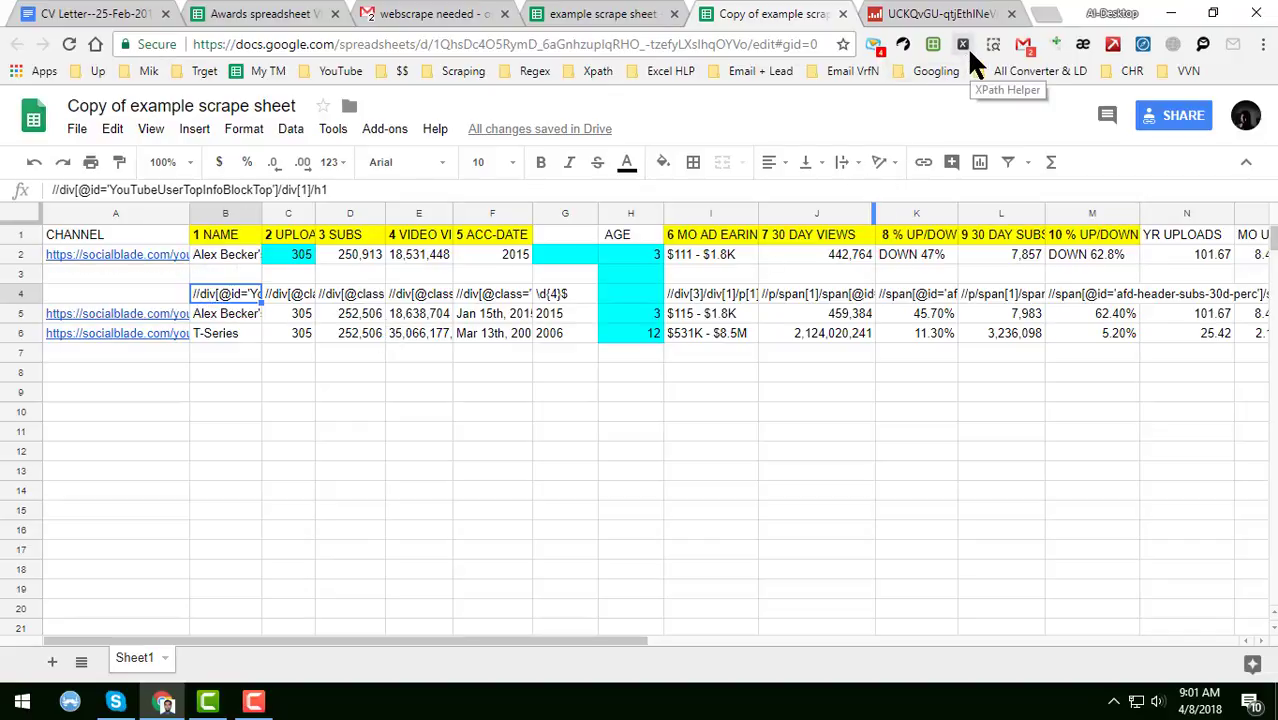
pyautogui.click(914, 14)
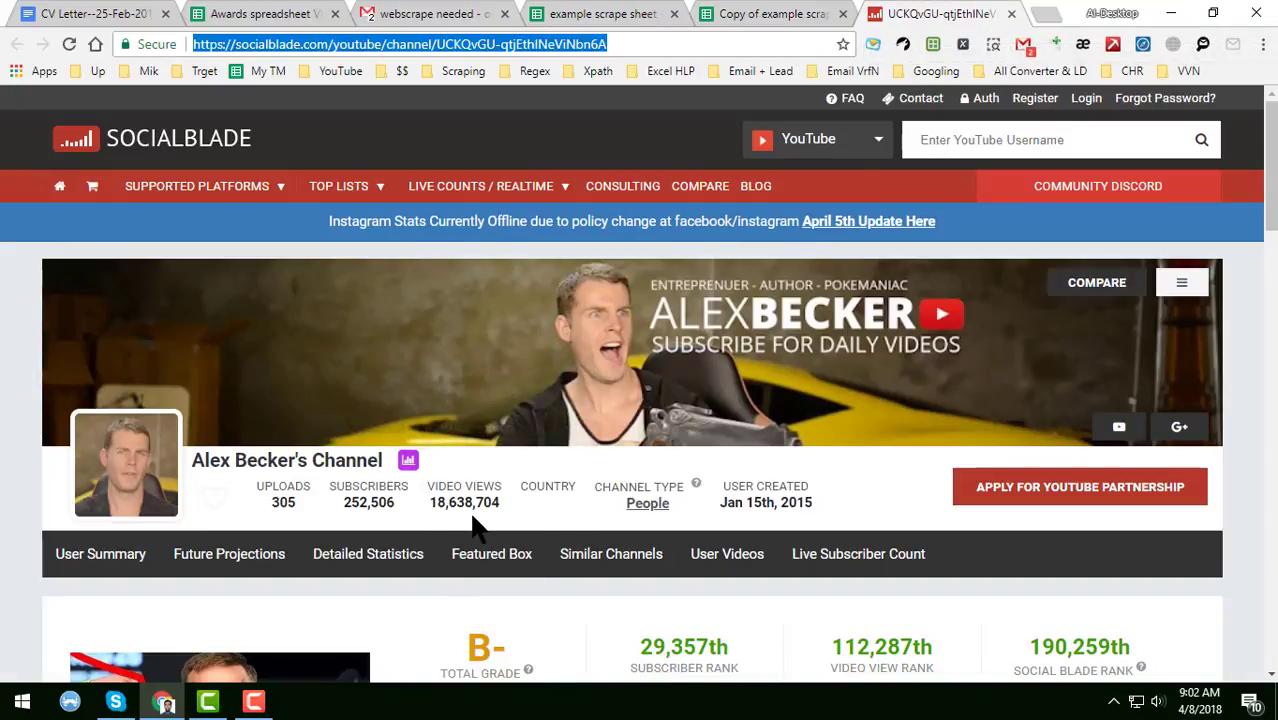
pyautogui.scroll(-2, 478, 525)
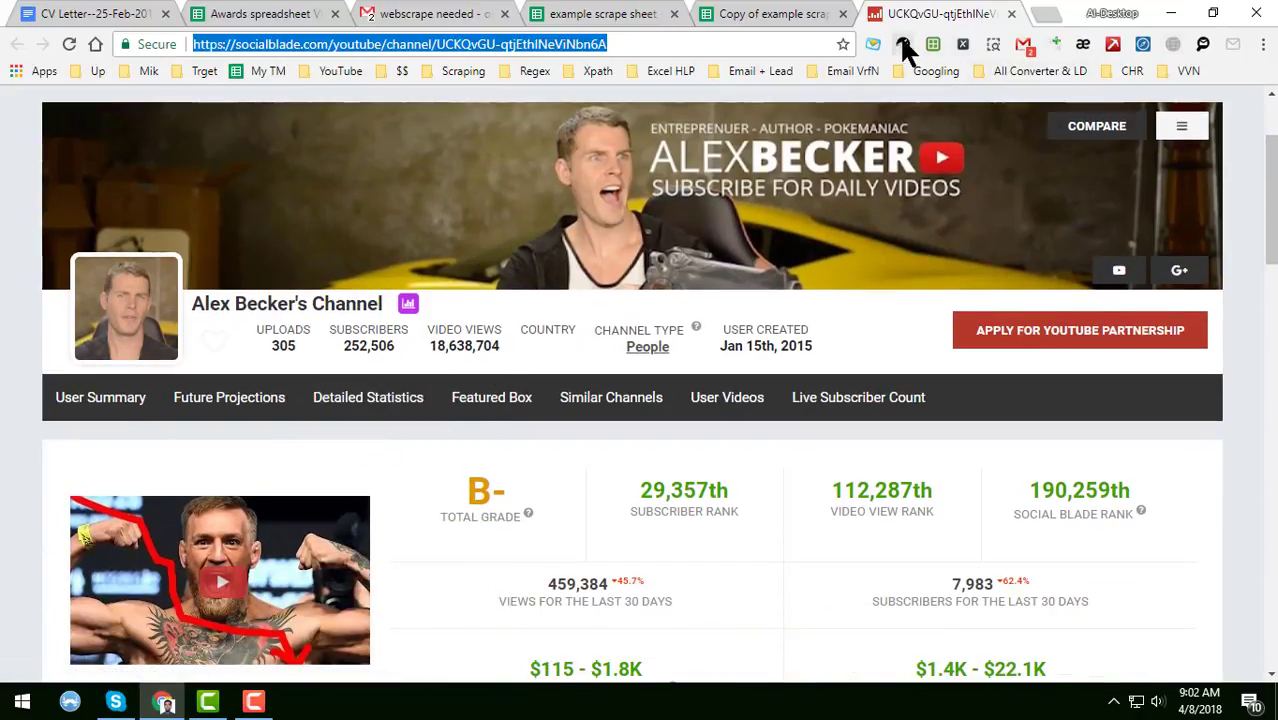
pyautogui.click(963, 43)
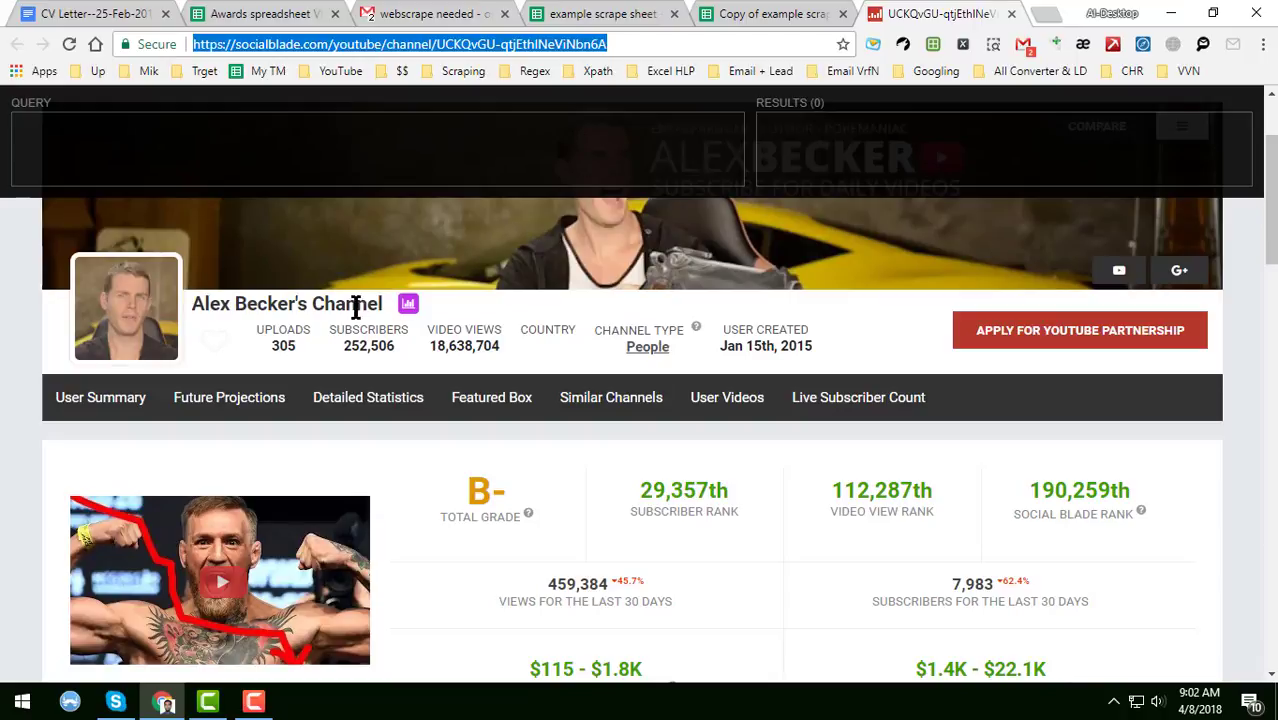
pyautogui.press('shift')
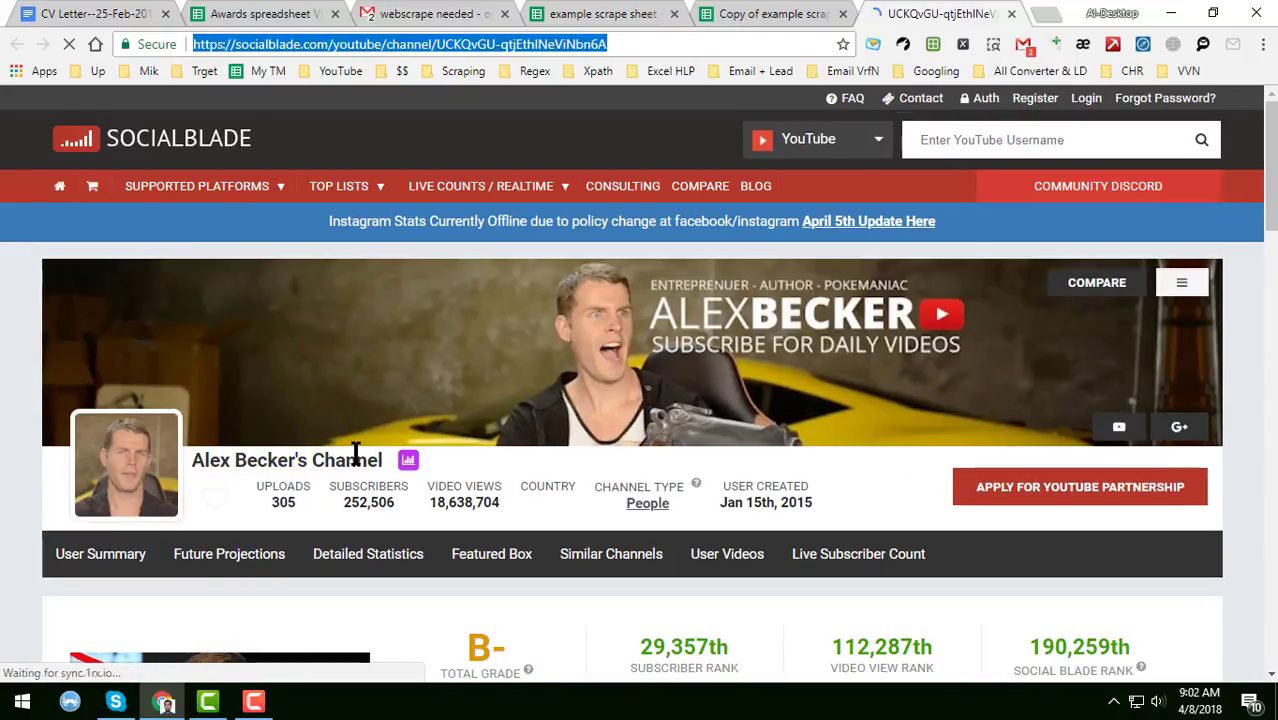
pyautogui.click(735, 16)
# Step: Use XPath Helper on the SocialBlade page to capture the XPath of the channel name heading
pyautogui.click(893, 16)
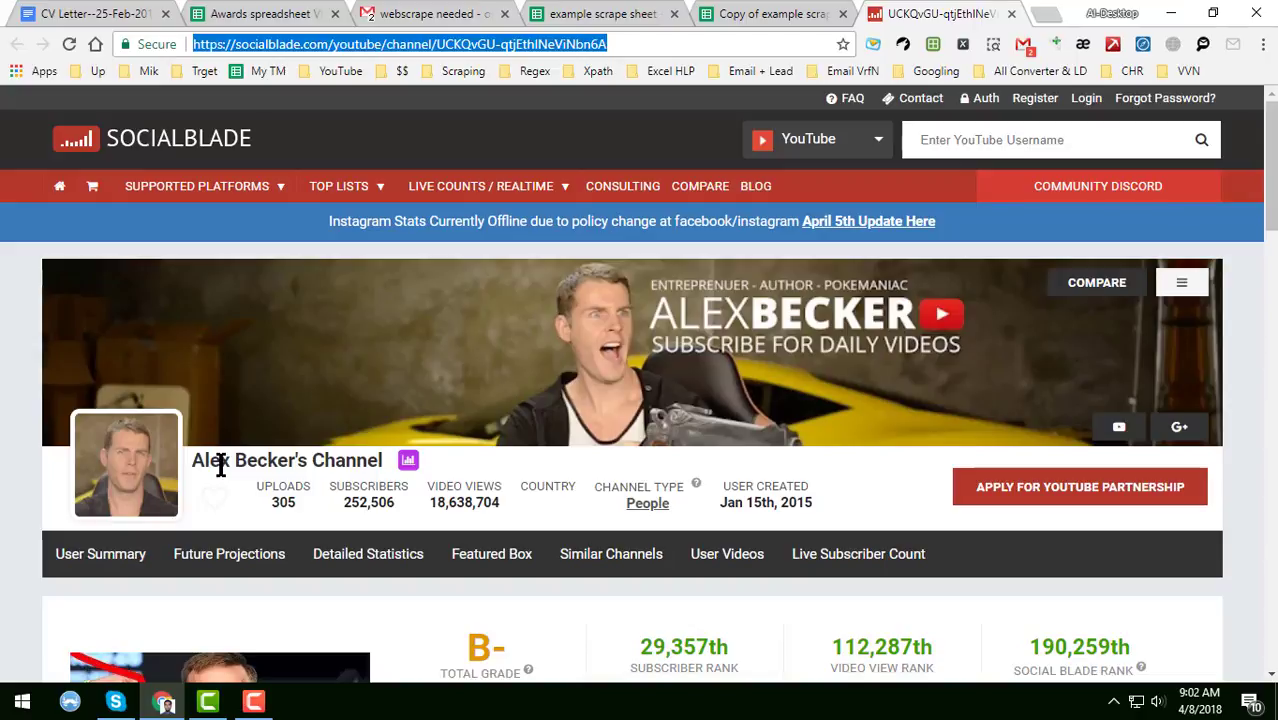
pyautogui.click(961, 44)
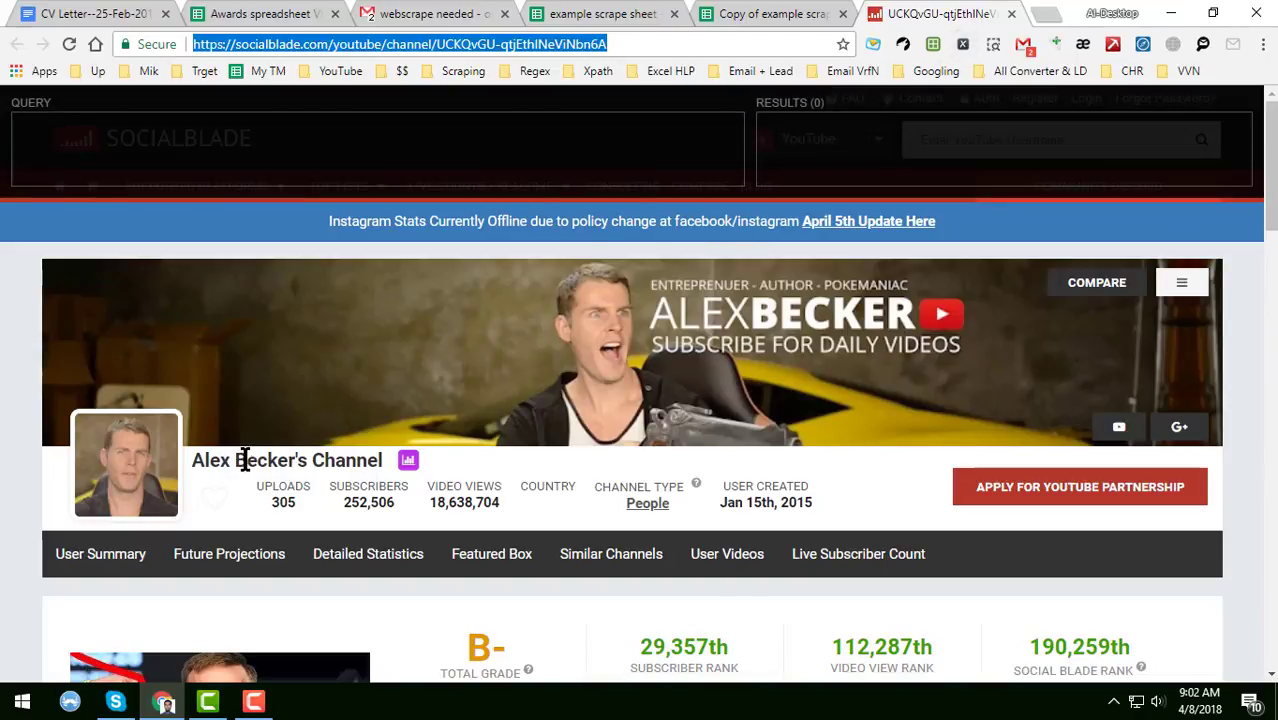
pyautogui.press('shift')
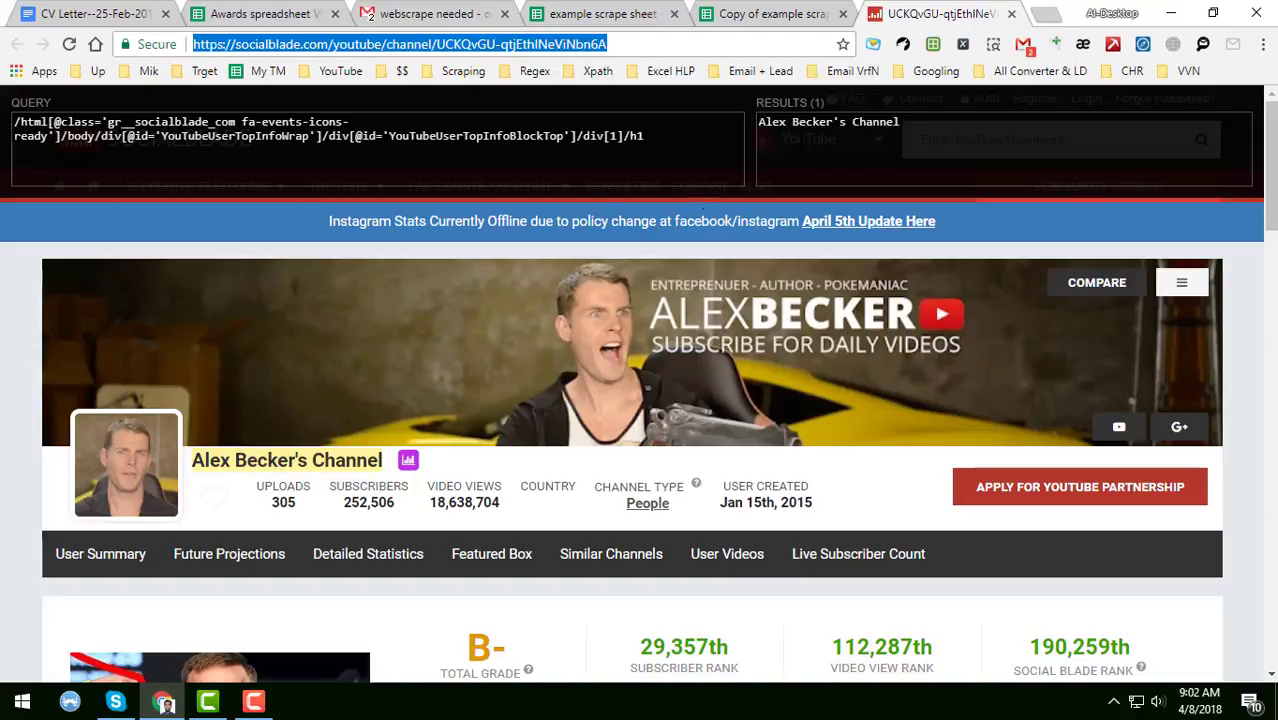
pyautogui.click(928, 132)
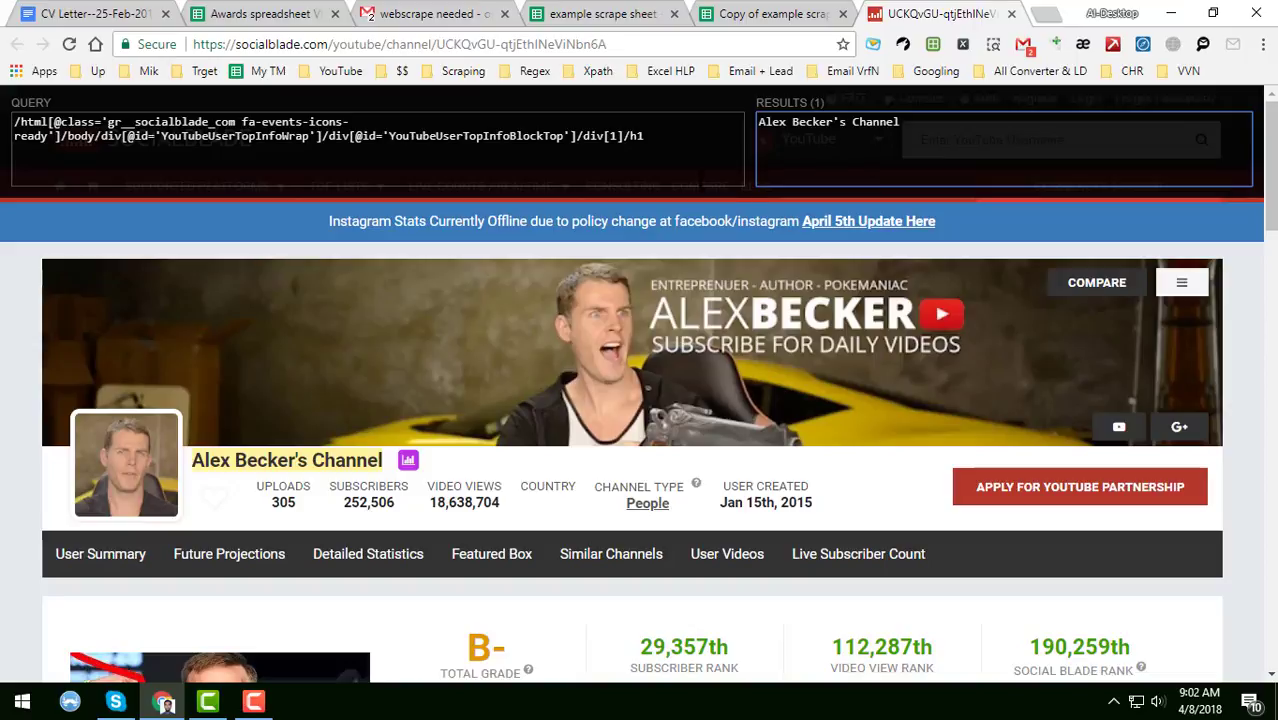
pyautogui.click(645, 135)
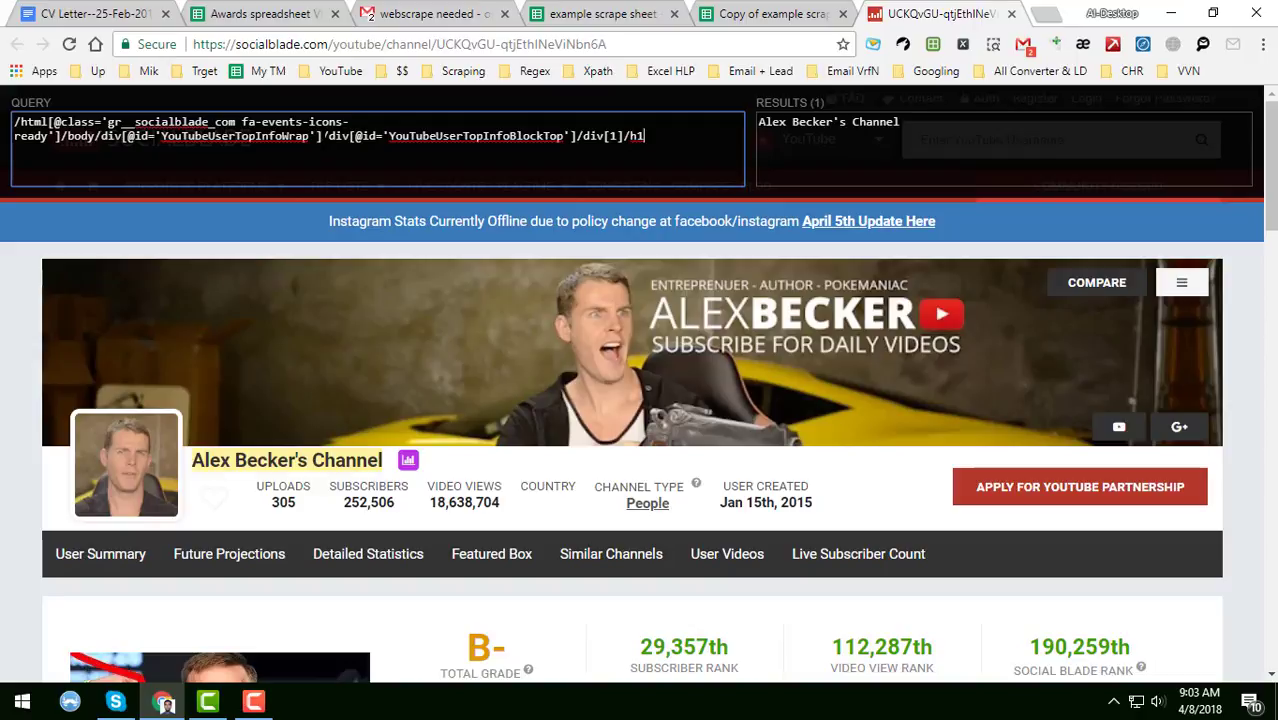
pyautogui.moveTo(322, 136); pyautogui.dragTo(14, 122)
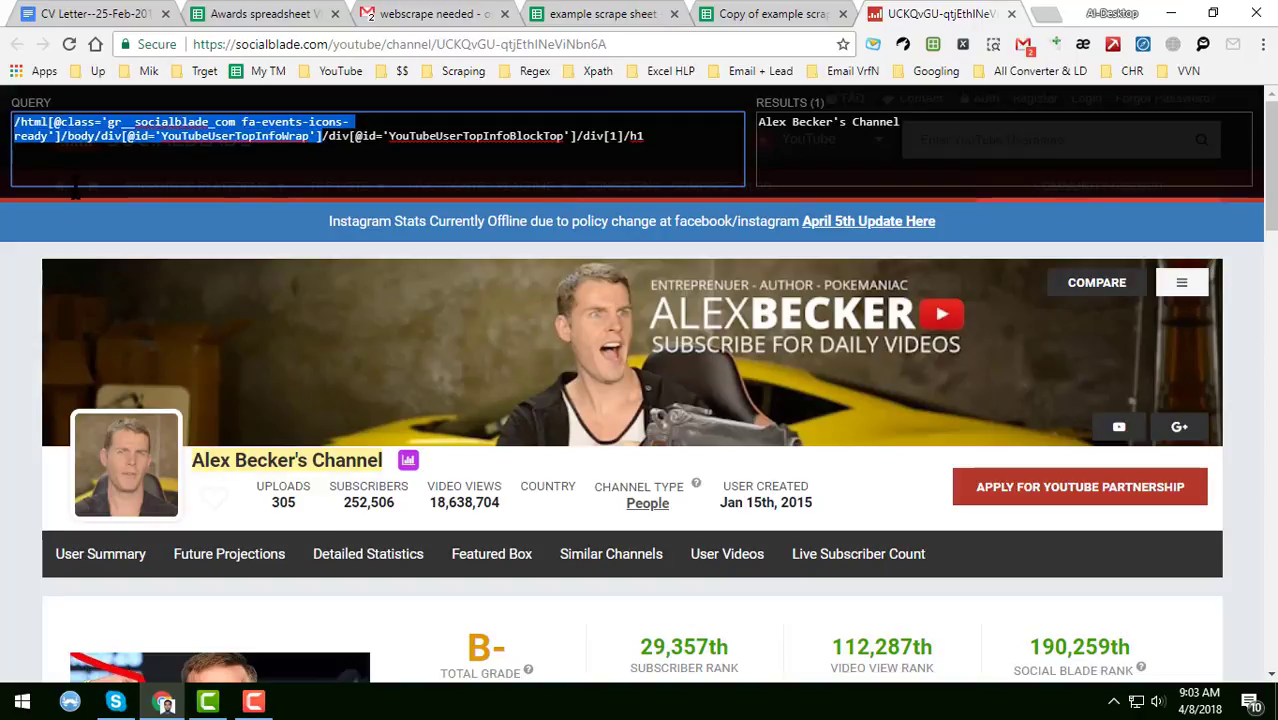
pyautogui.write('/')
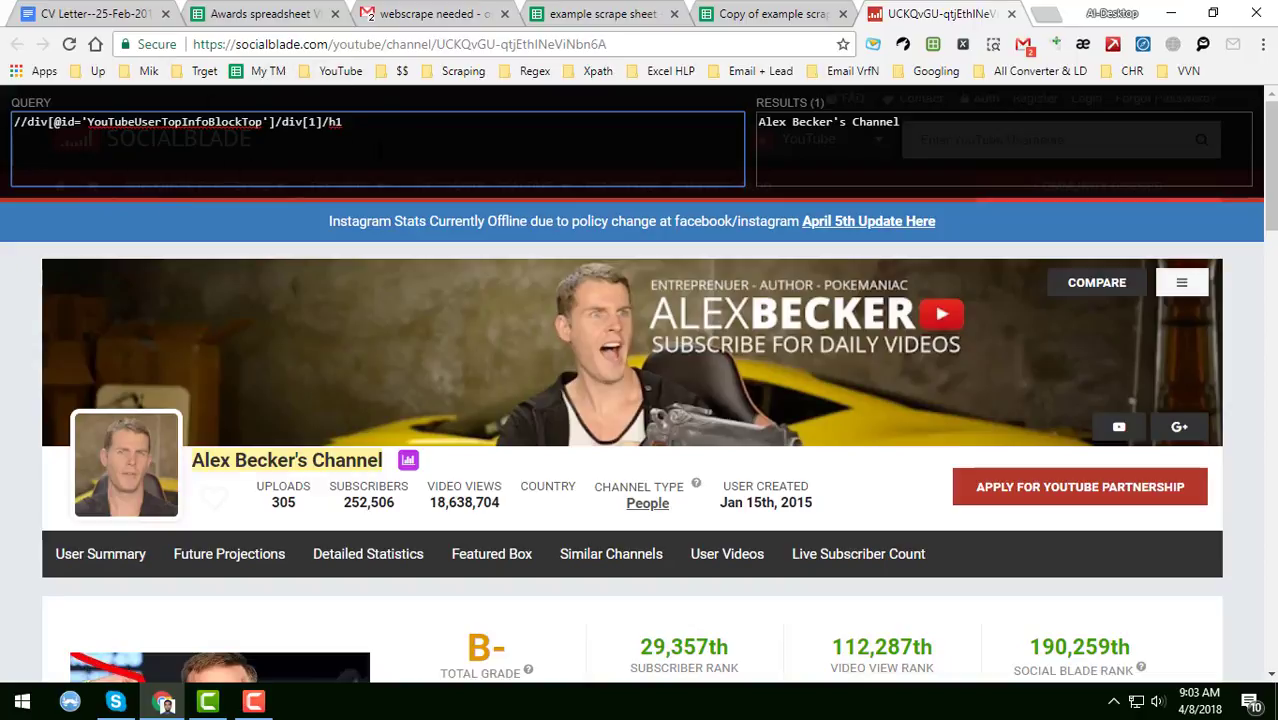
# Step: Undo the shortening of the channel name's XPath query and compare the full path with the NAME XPath in row 4 of the sheet
pyautogui.hotkey('ctrl', 'z')
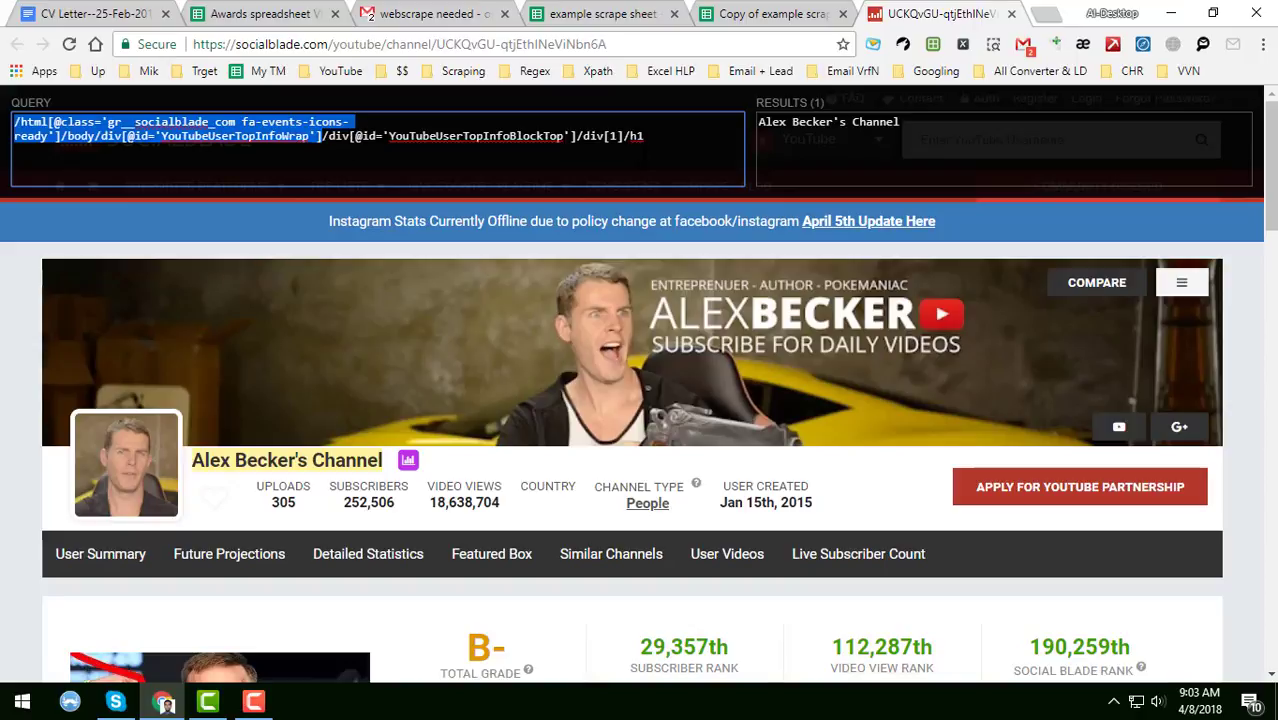
pyautogui.click(646, 136)
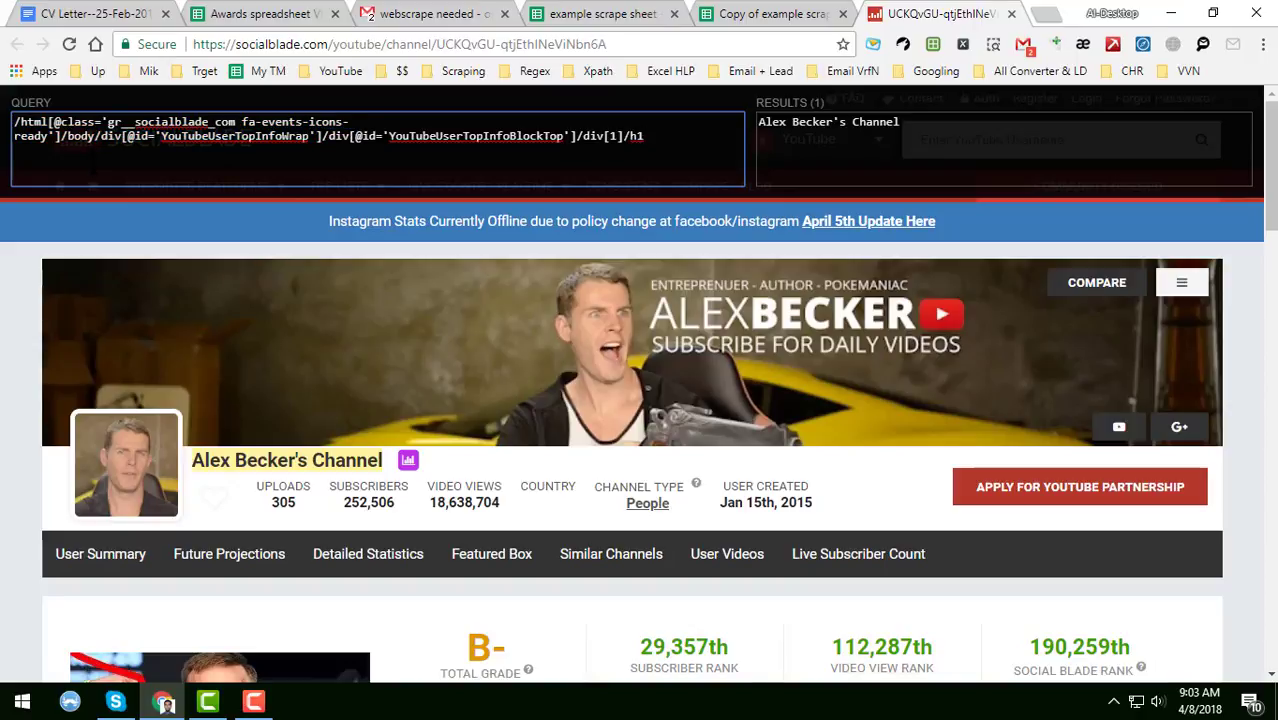
pyautogui.hotkey('ctrl', 'a')
pyautogui.click(770, 14)
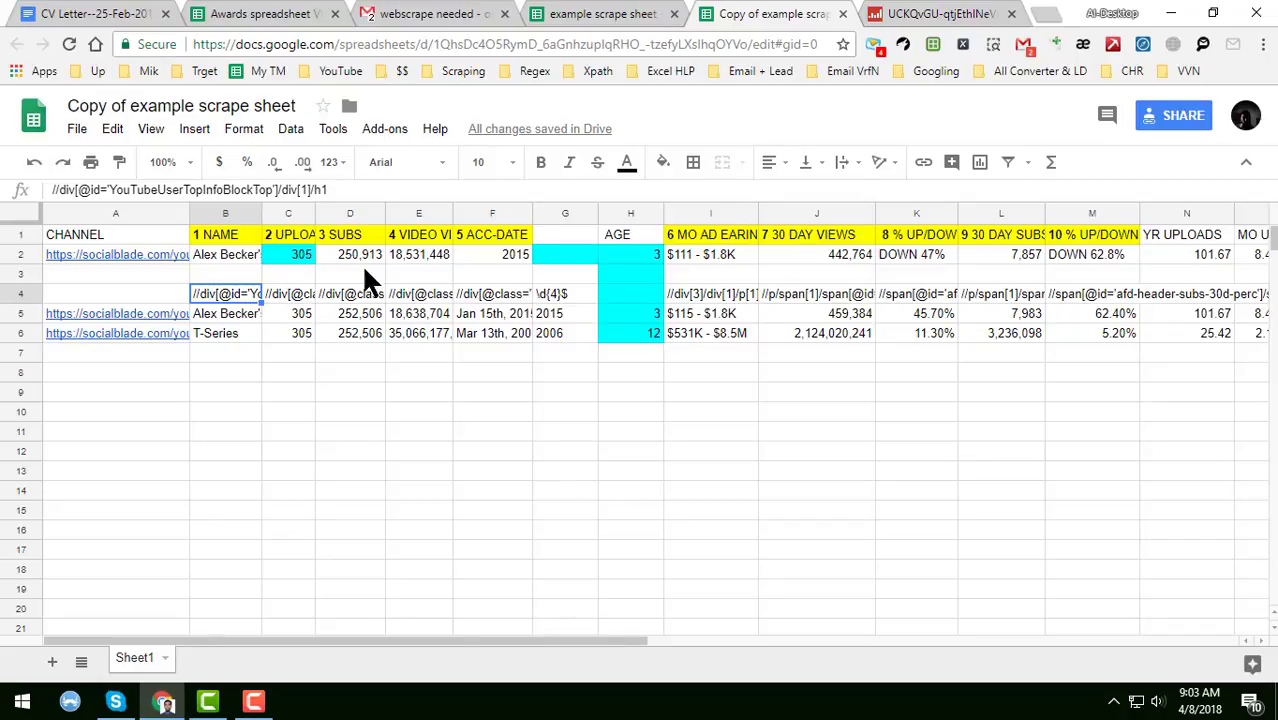
pyautogui.click(975, 12)
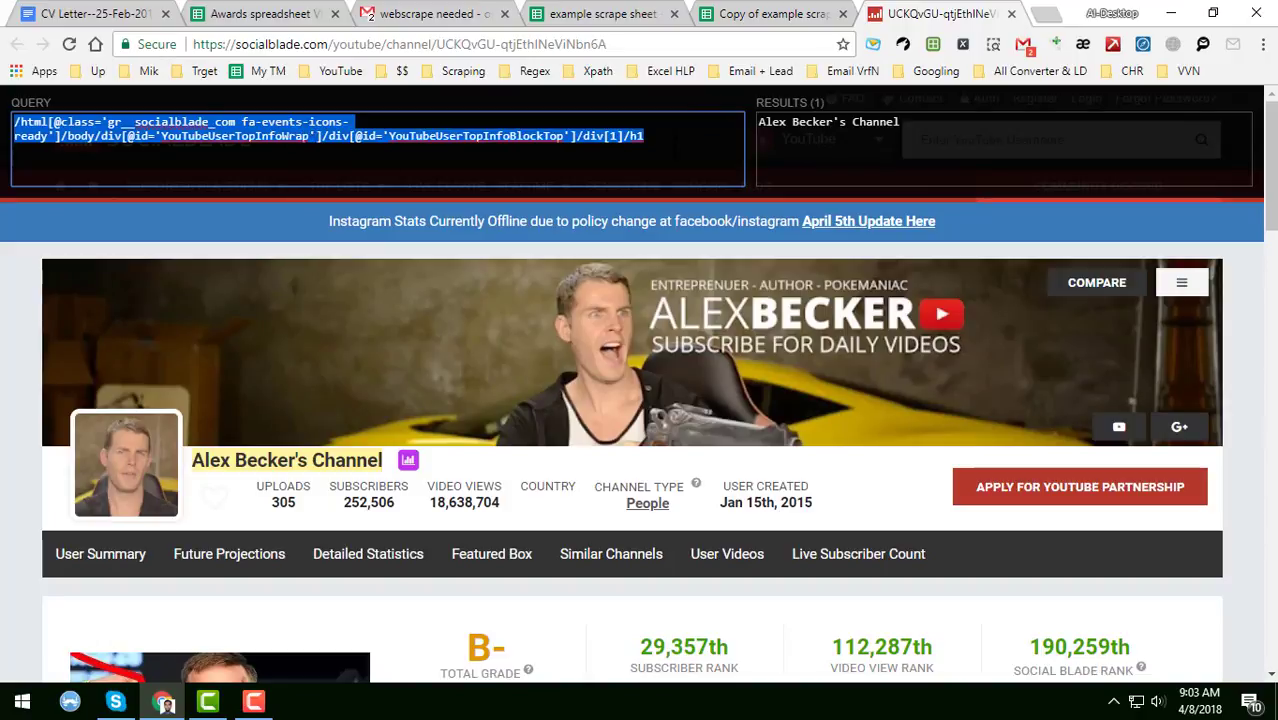
pyautogui.click(683, 166)
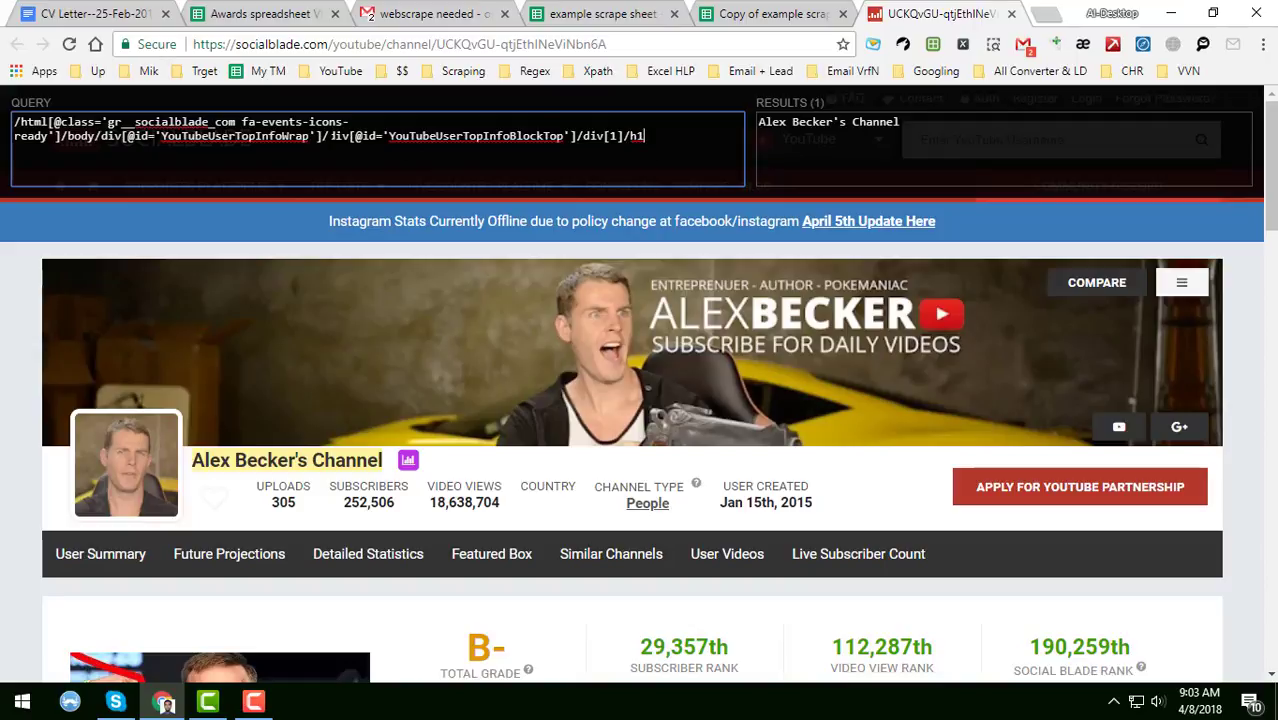
pyautogui.moveTo(322, 137); pyautogui.dragTo(13, 127)
pyautogui.write('/')
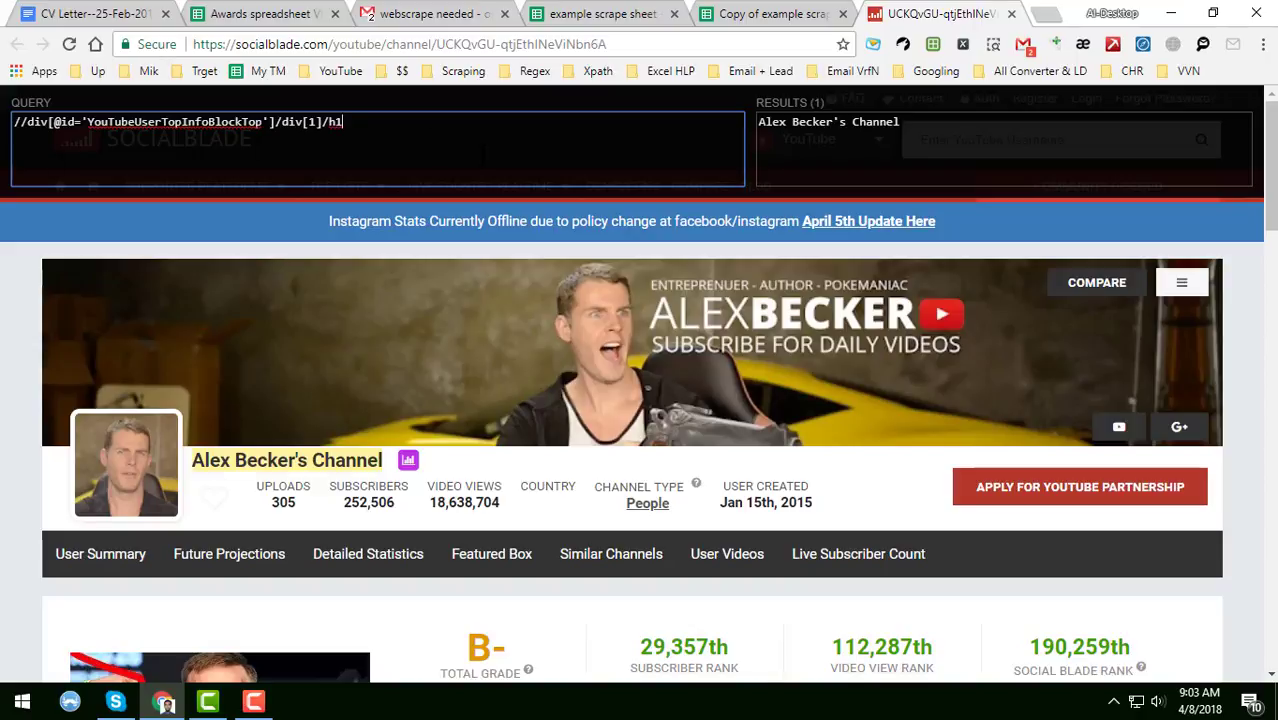
pyautogui.hotkey('ctrl', 'a')
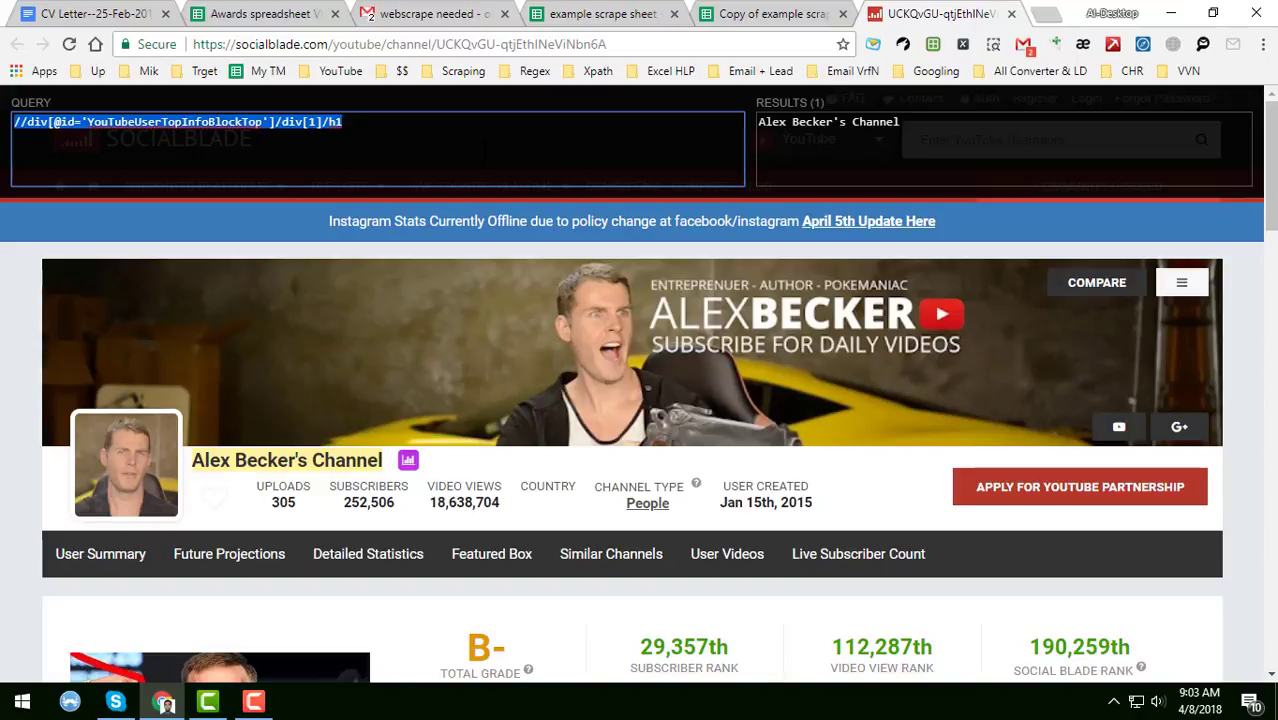
# Step: Check the UPLOADS XPath in row 4 of the sheet and capture the uploads number's XPath on the SocialBlade page with XPath Helper
pyautogui.click(760, 14)
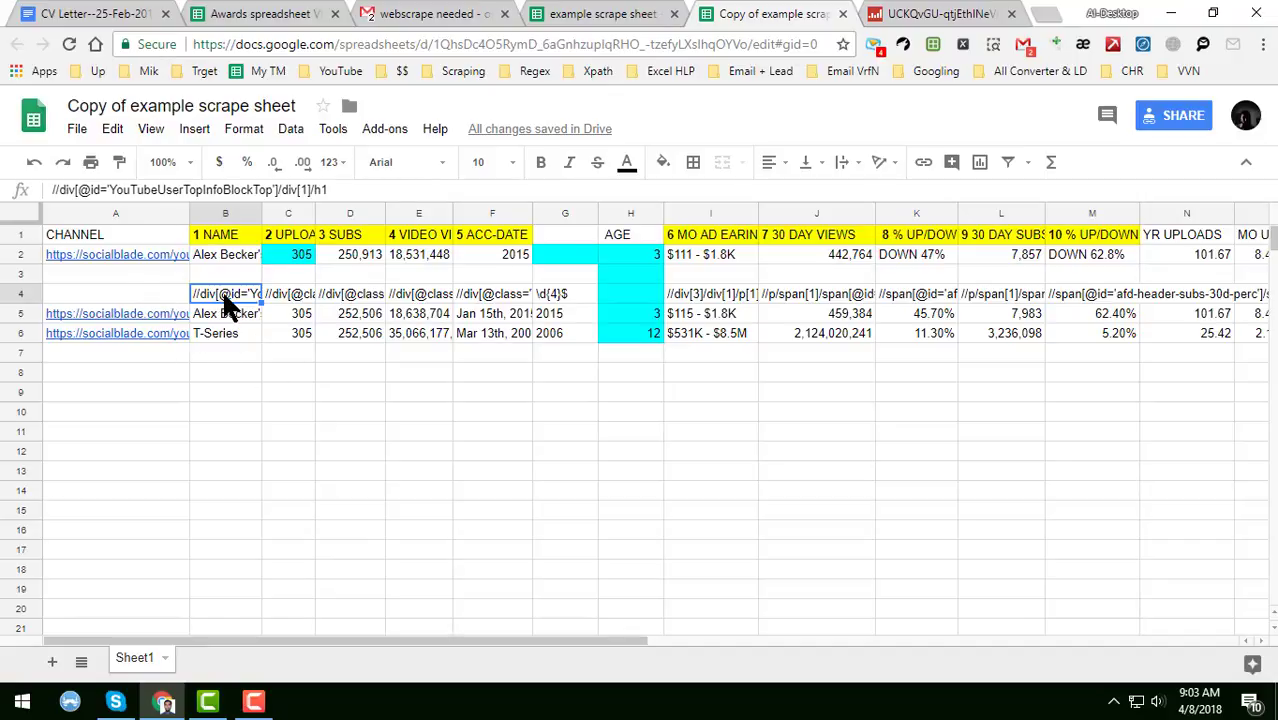
pyautogui.click(292, 302)
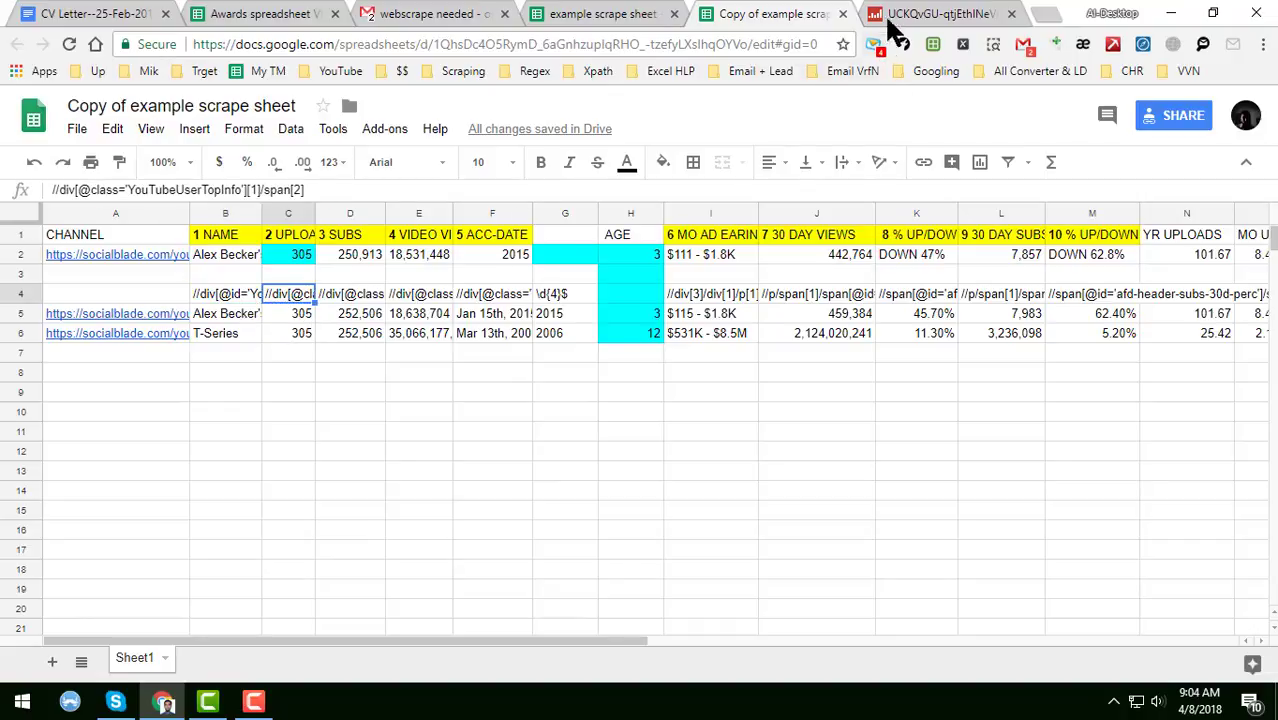
pyautogui.click(915, 14)
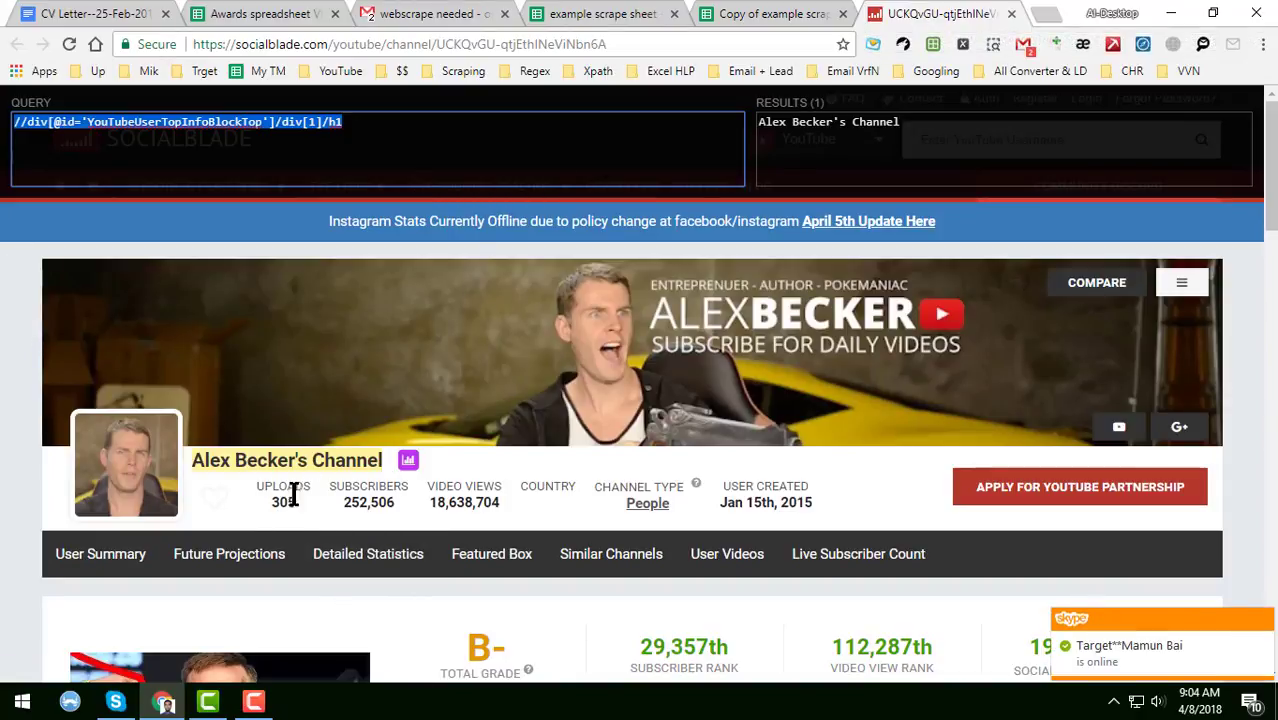
pyautogui.press('shift')
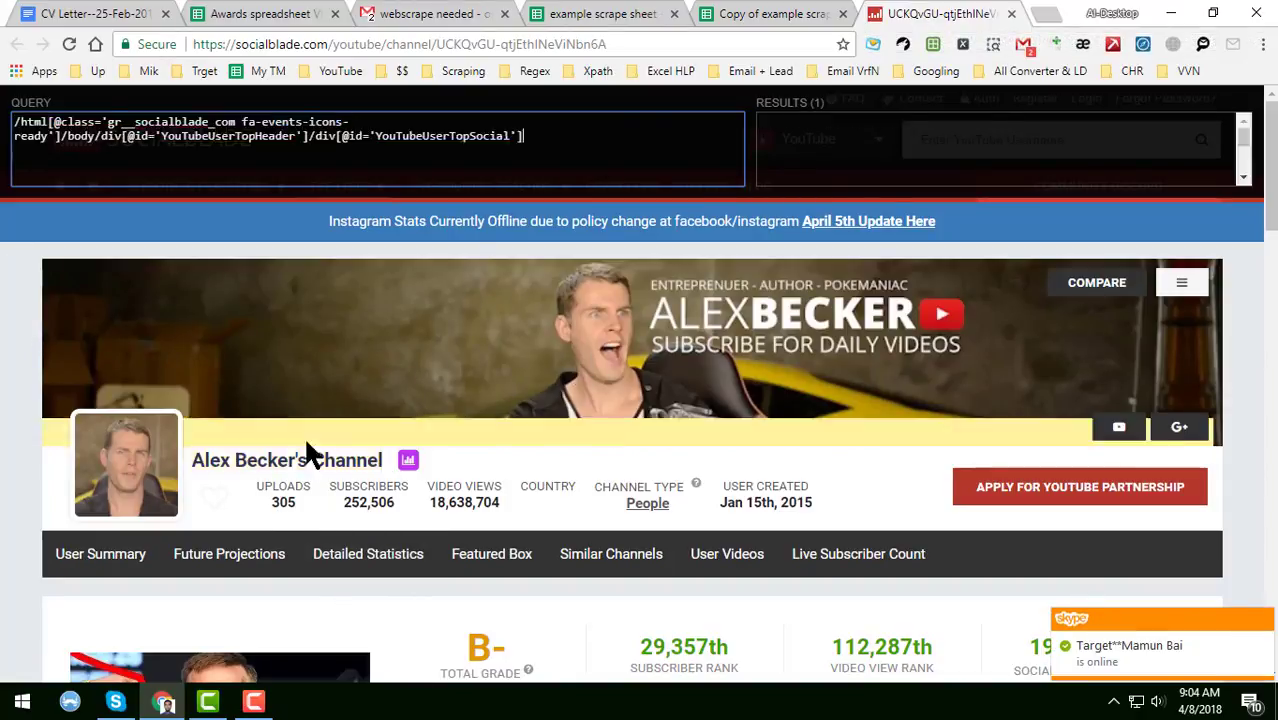
pyautogui.press('shift')
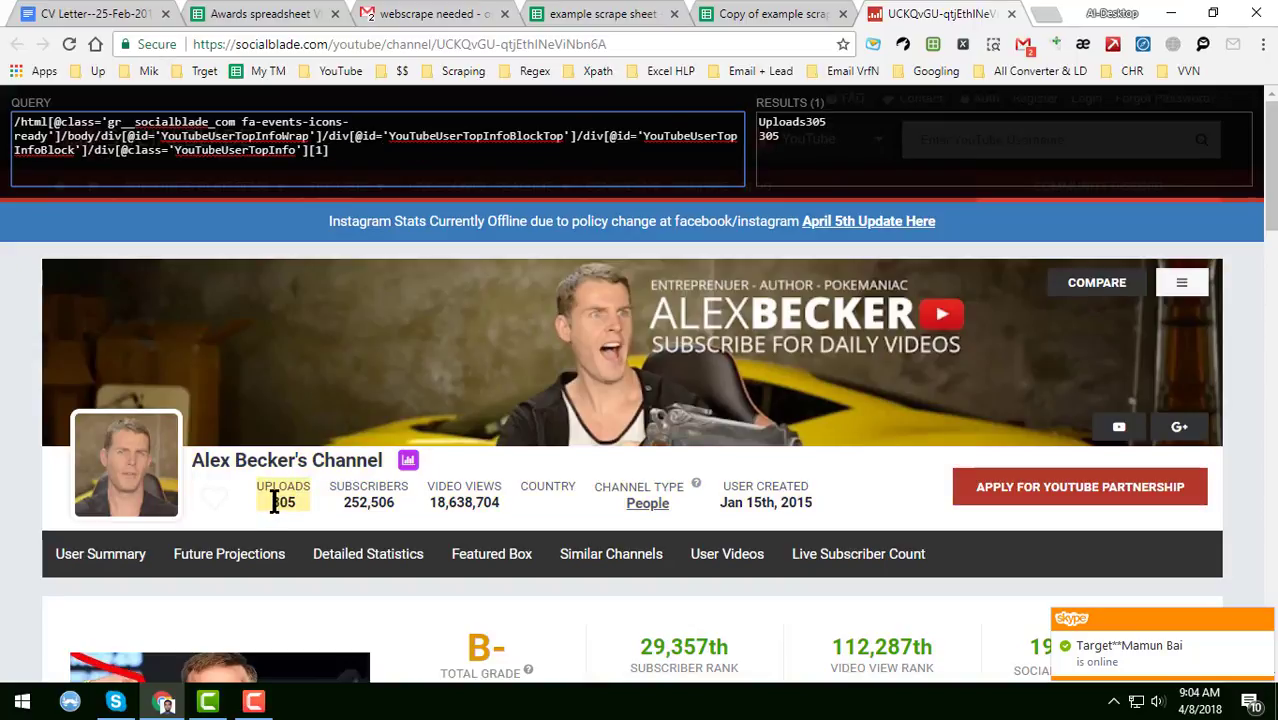
pyautogui.press('shift')
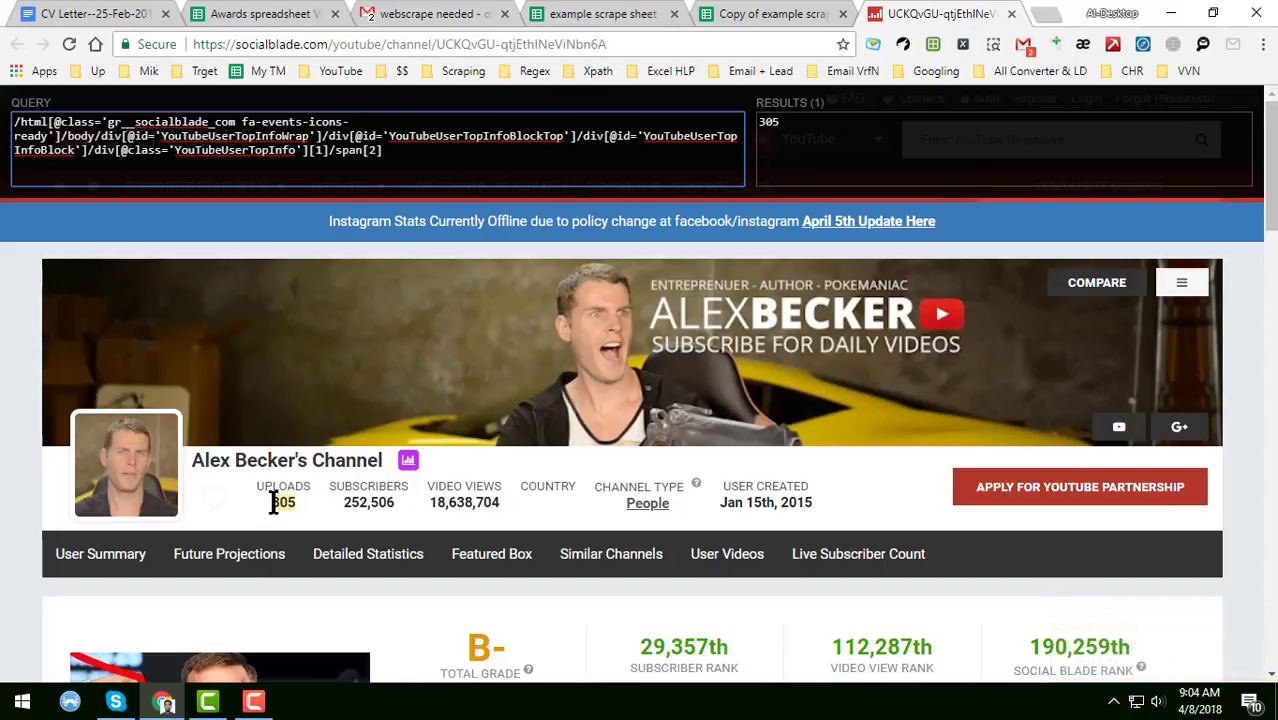
pyautogui.press('shift')
pyautogui.moveTo(15, 121); pyautogui.dragTo(88, 150)
pyautogui.write('/')
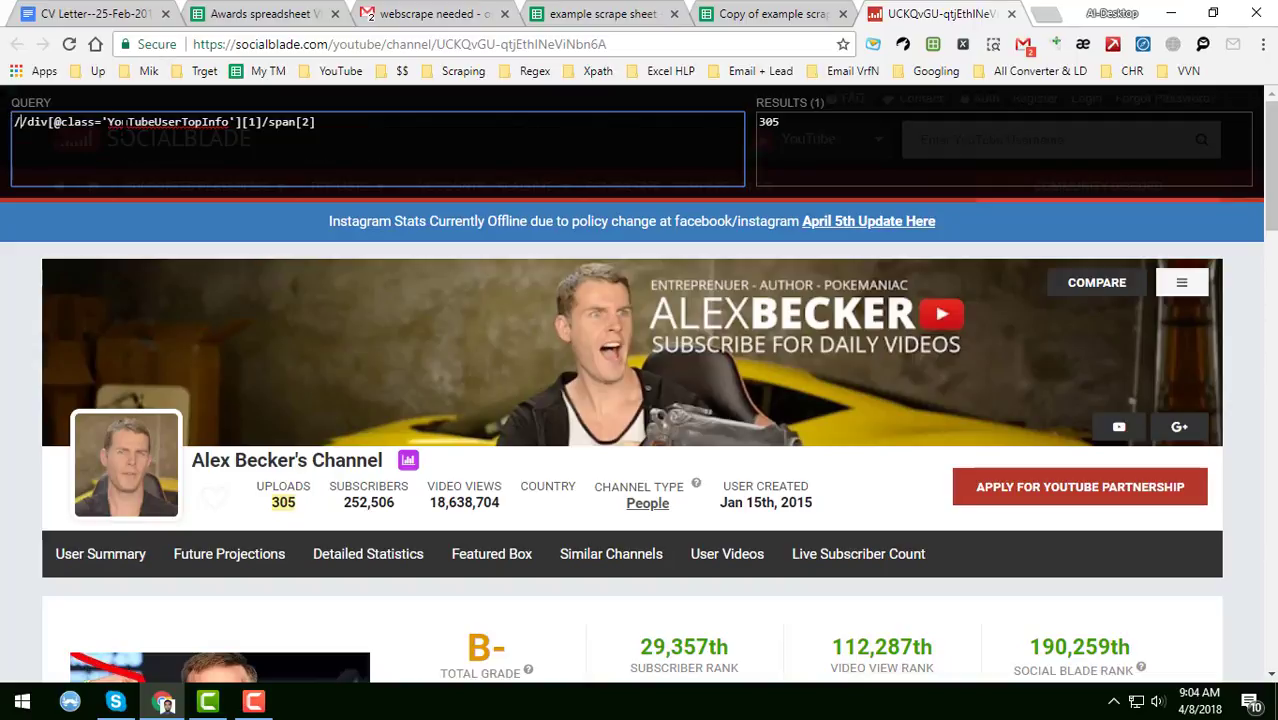
pyautogui.hotkey('ctrl', 'a')
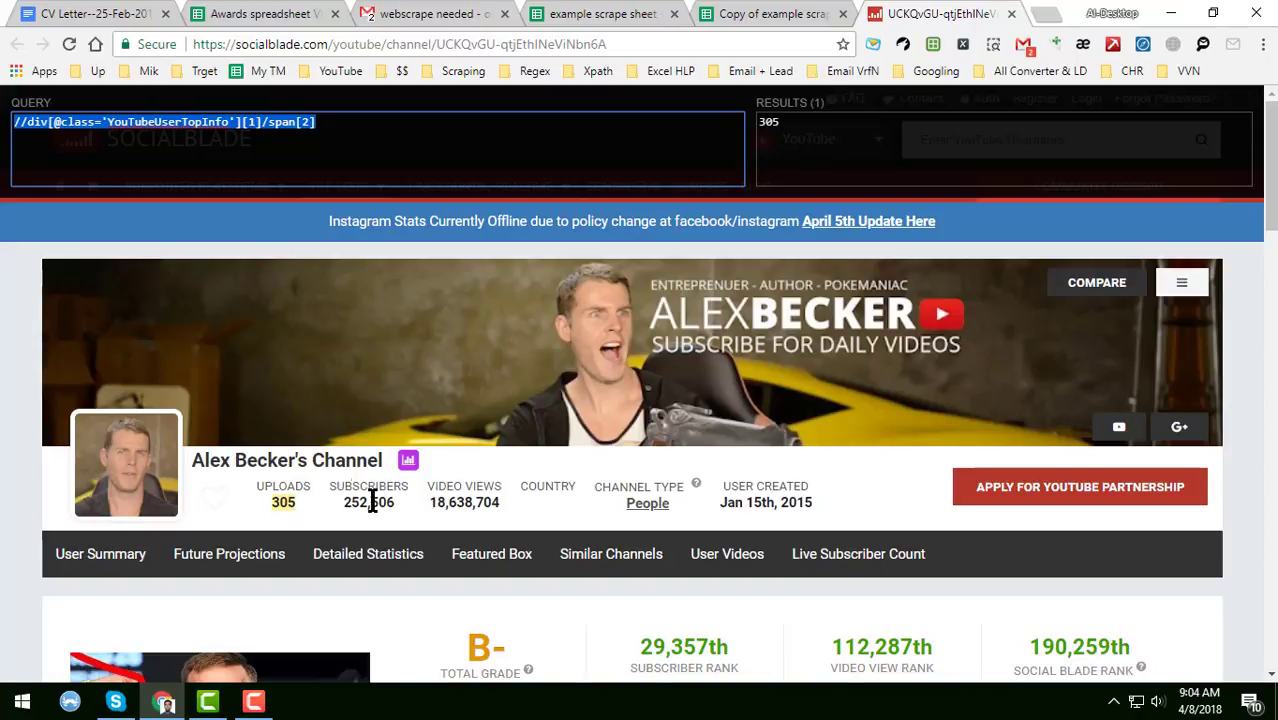
# Step: Look over the remaining channel statistics on the SocialBlade page, from subscribers and creation date to the estimated earnings
pyautogui.press('shift')
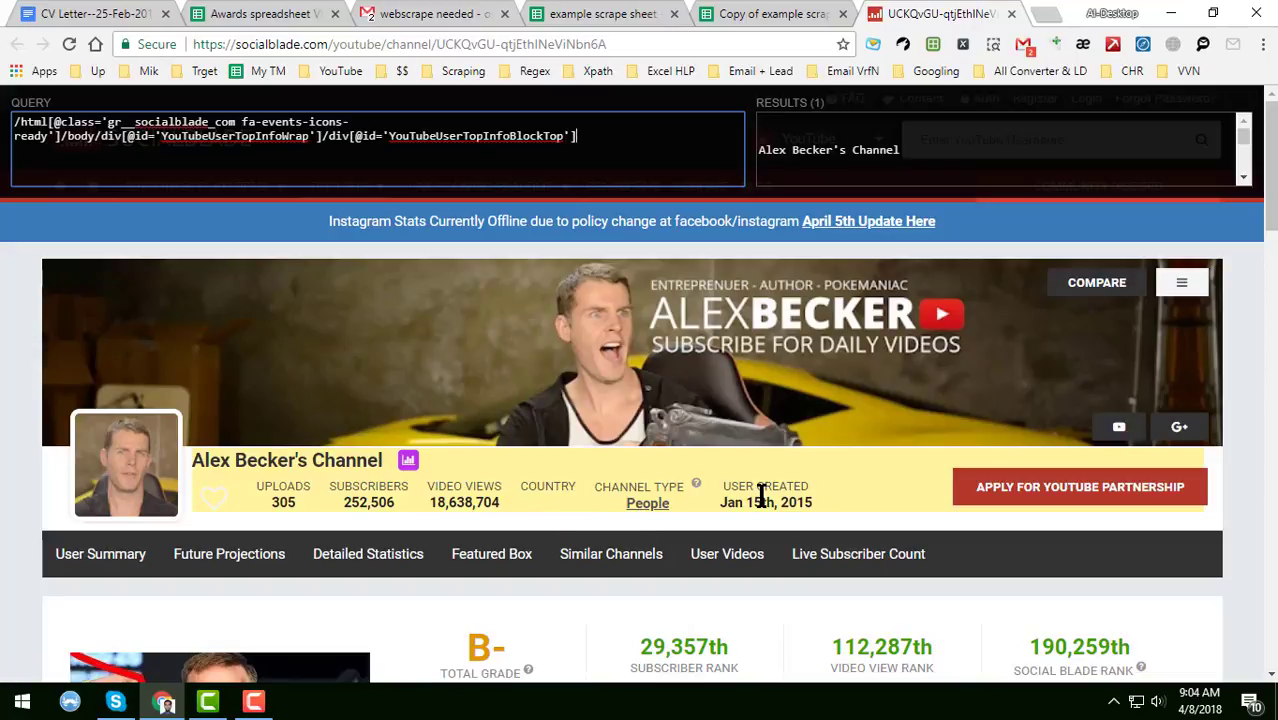
pyautogui.scroll(-3, 803, 502)
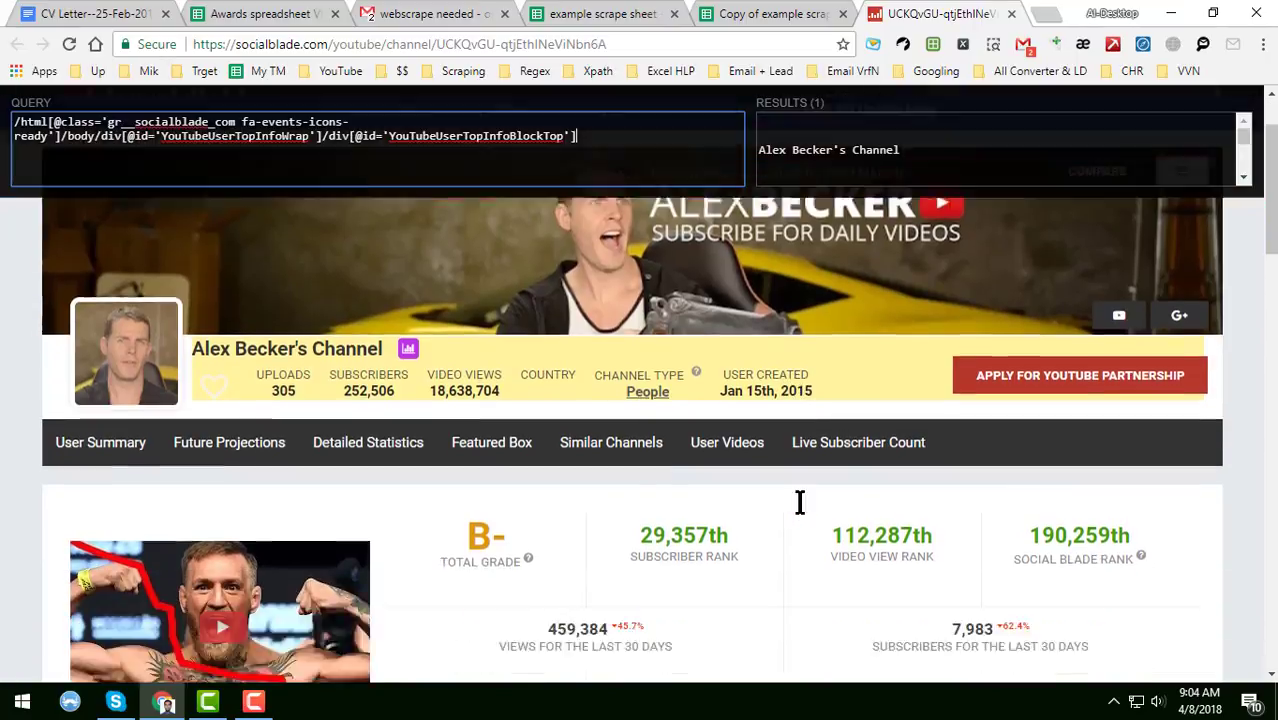
pyautogui.scroll(-2, 676, 388)
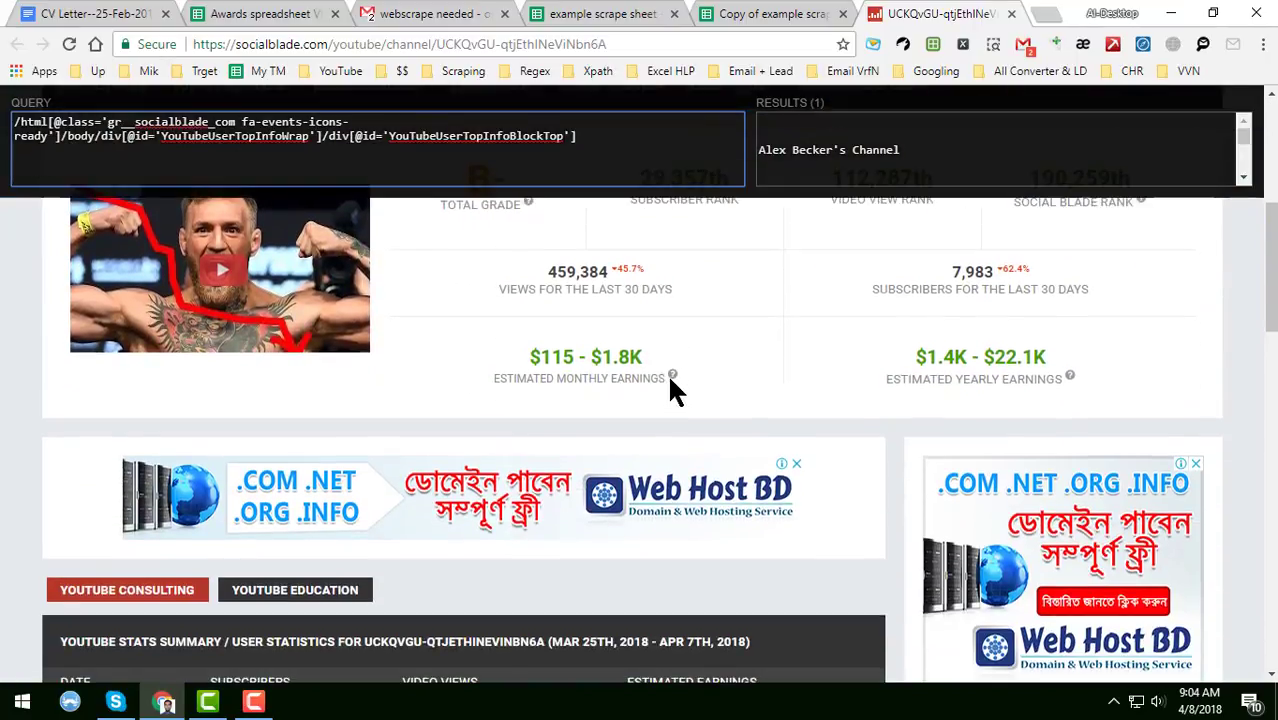
pyautogui.scroll(3, 676, 388)
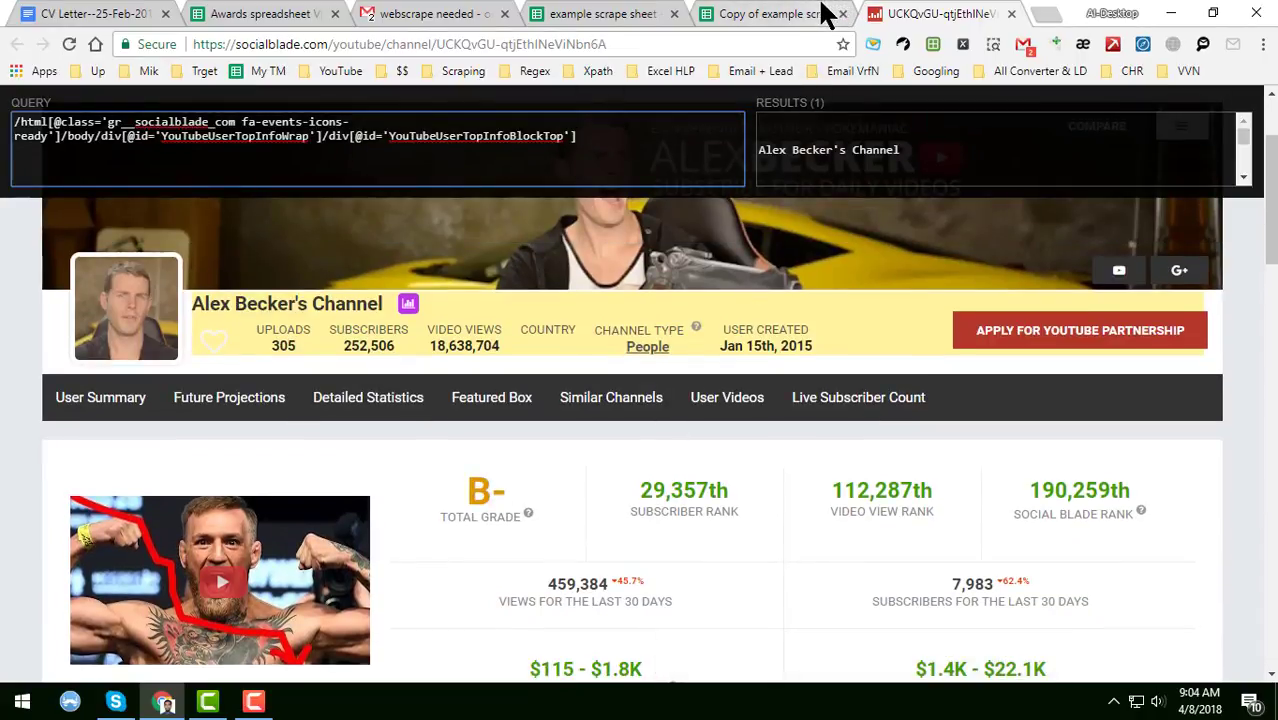
# Step: Label row 4 of the scrape sheet as Xpath in the CHANNEL column
pyautogui.click(826, 14)
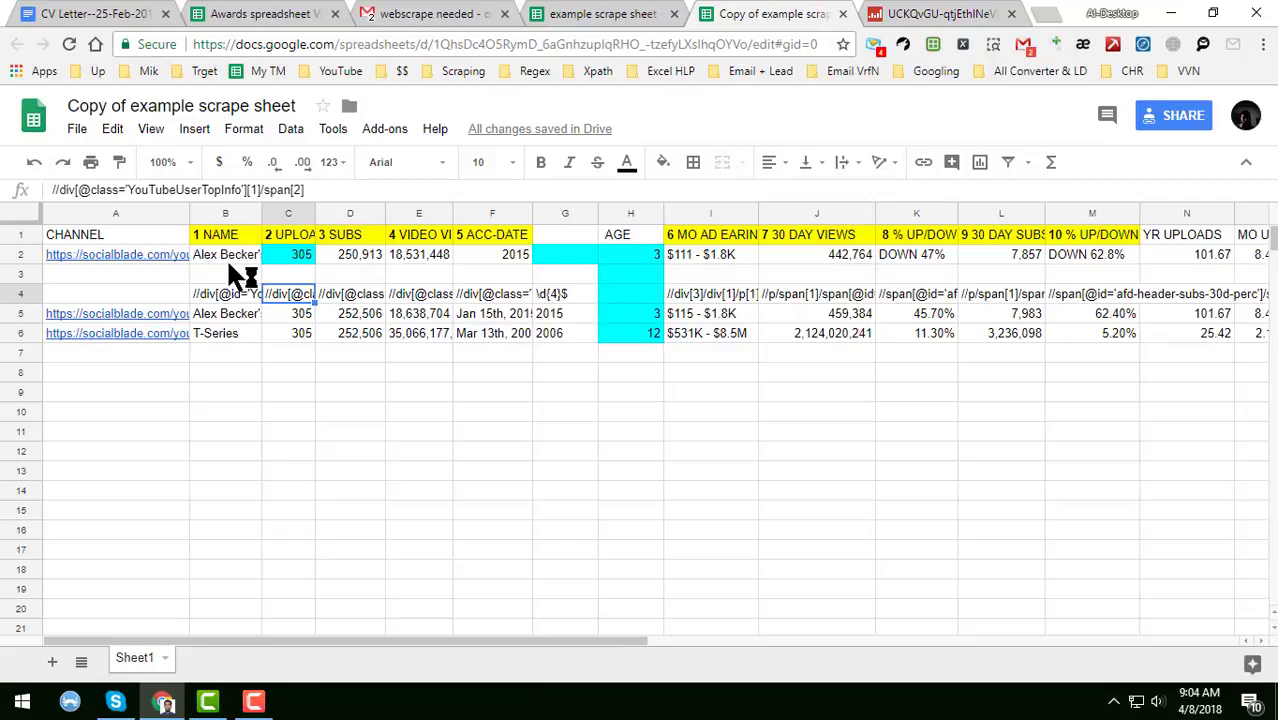
pyautogui.click(160, 294)
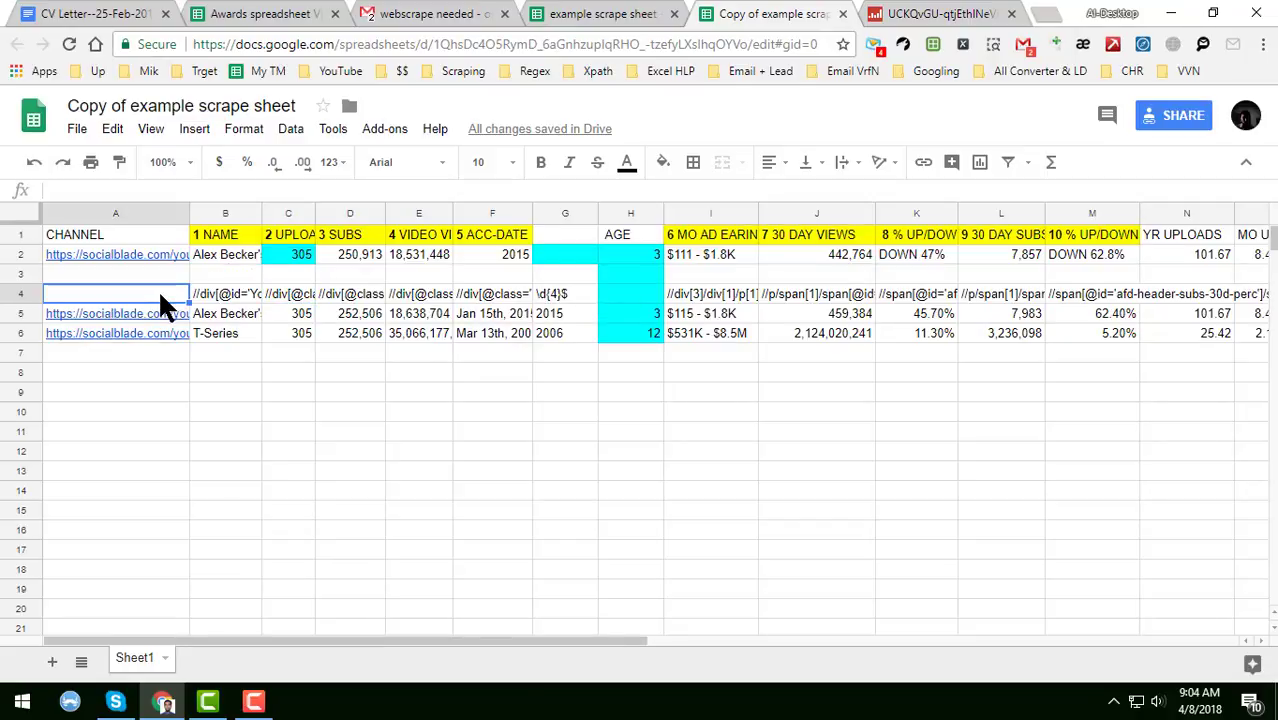
pyautogui.write('Xpath')
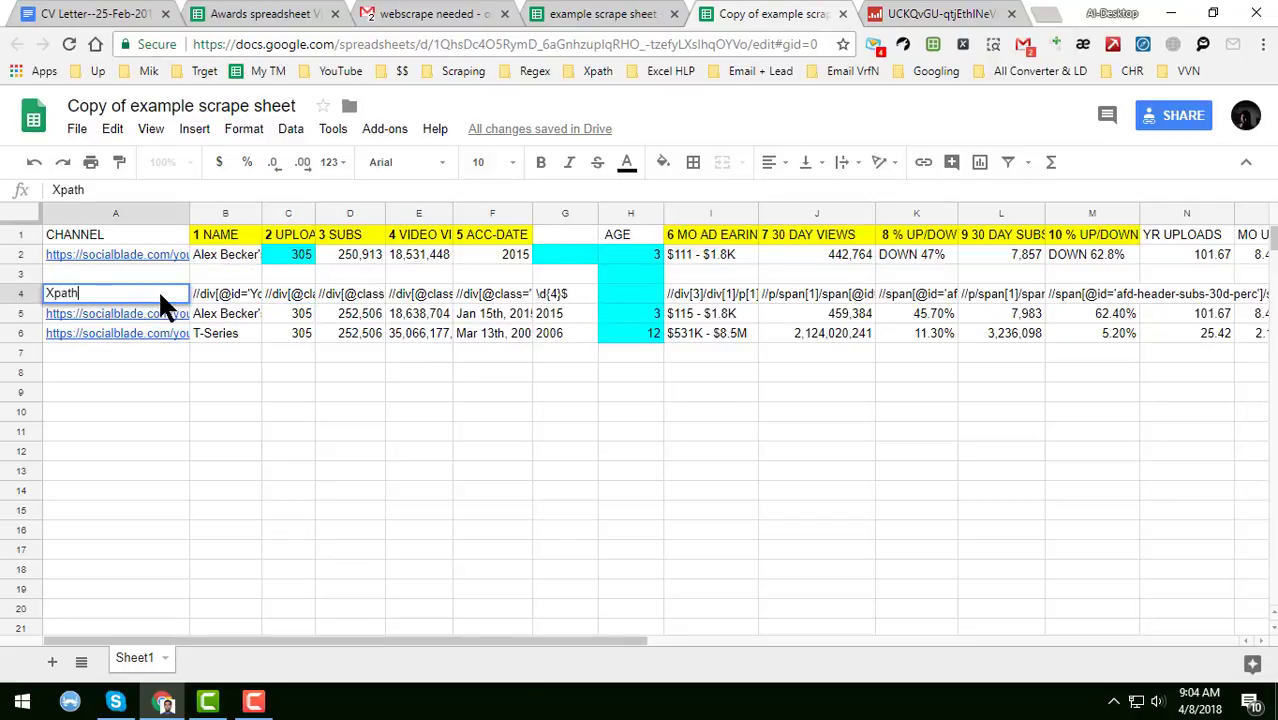
pyautogui.press('Return')
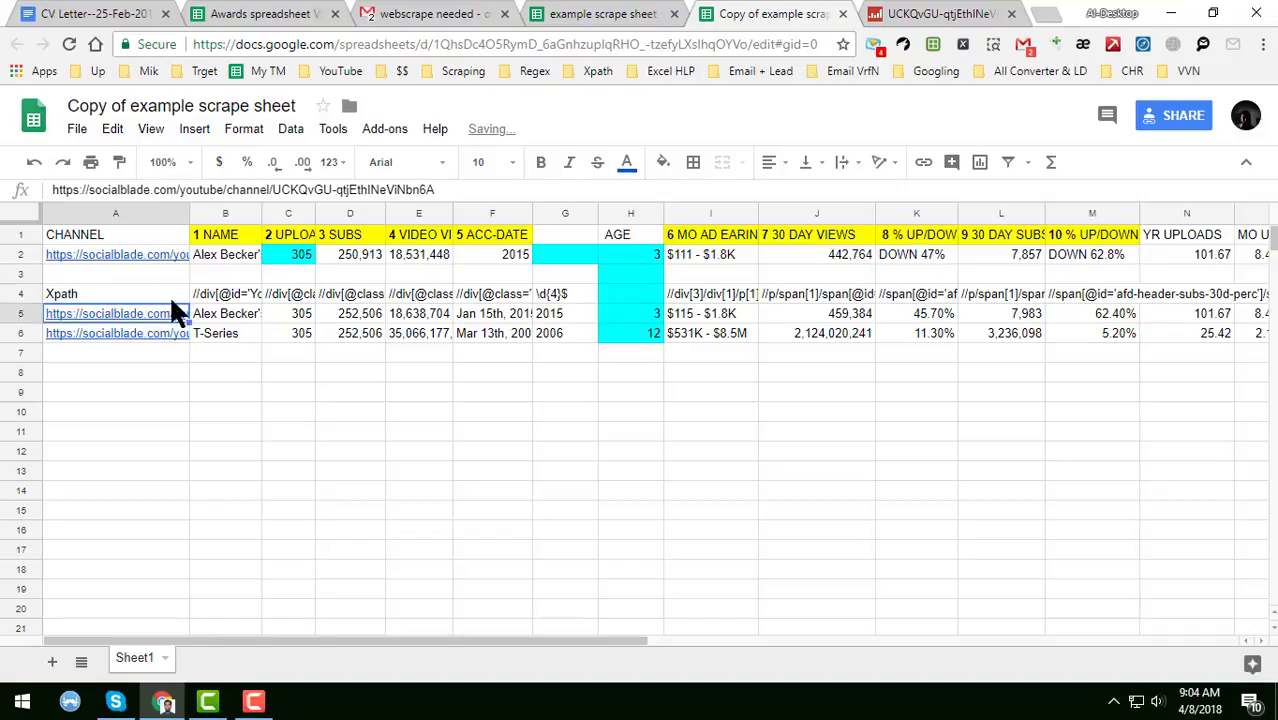
# Step: Examine the NAME column's XPath in row 4 and the IMPORTXML formula beneath it that uses the channel link
pyautogui.click(221, 295)
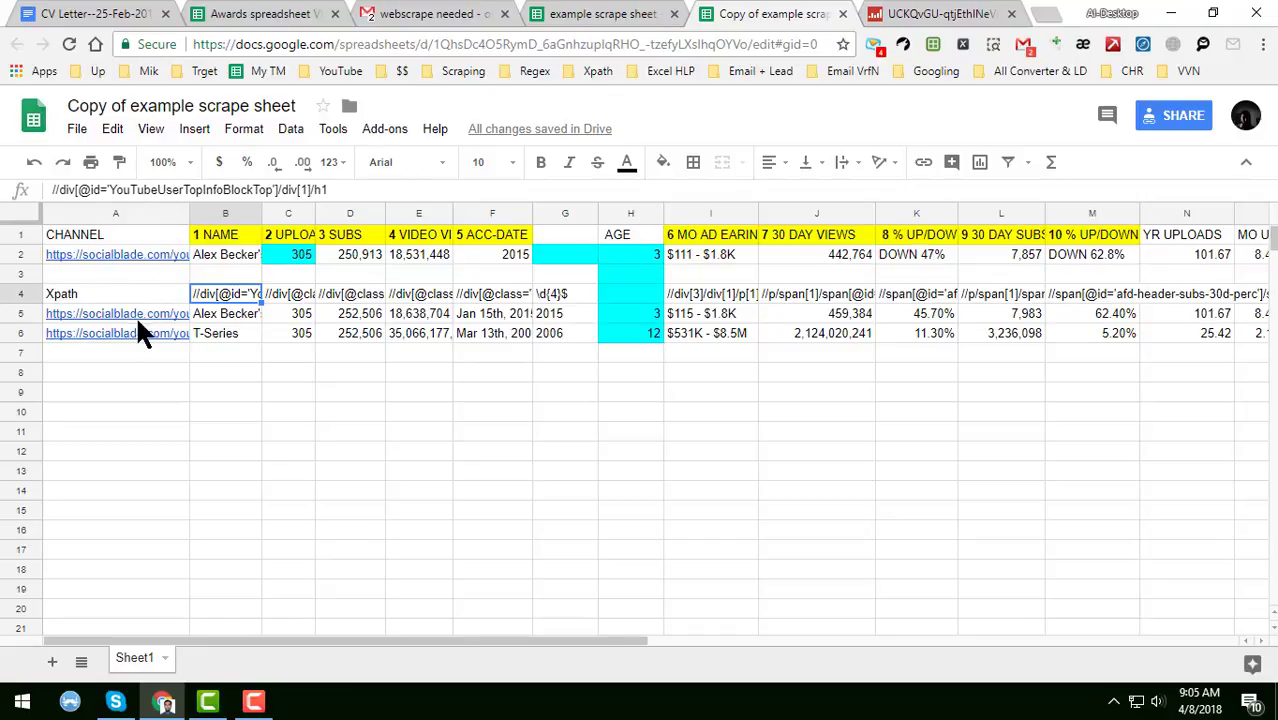
pyautogui.click(141, 350)
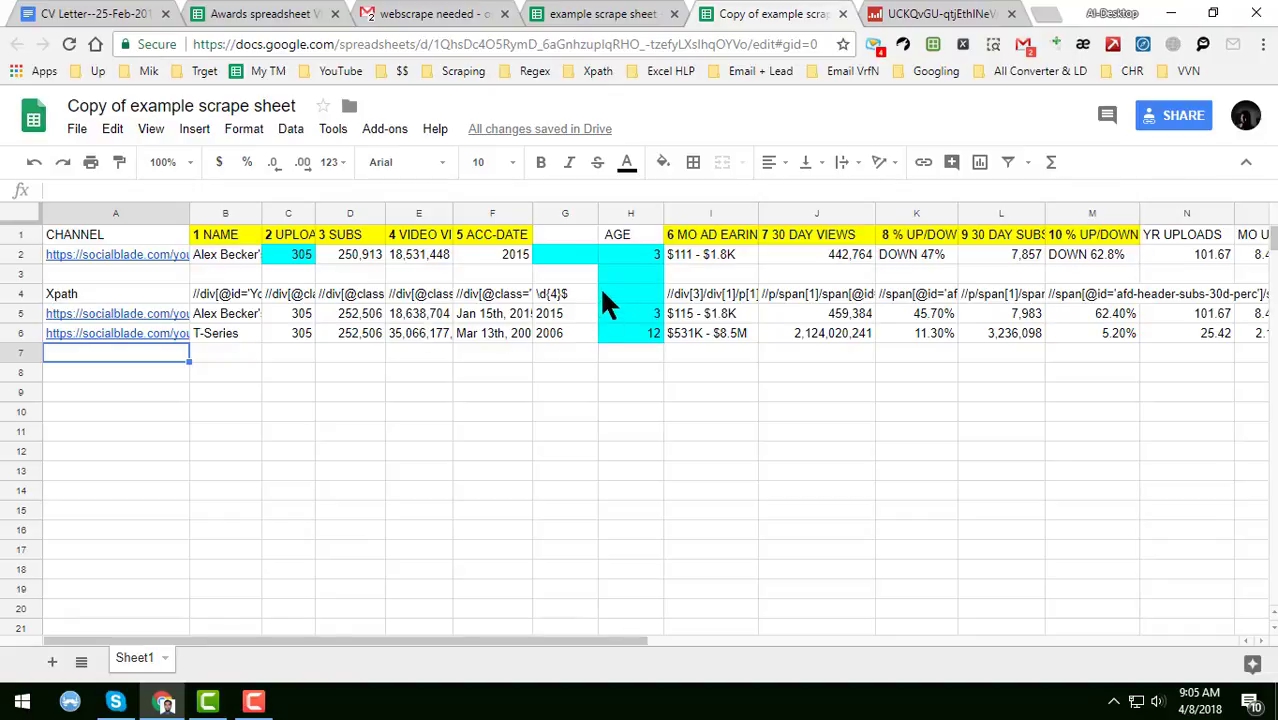
pyautogui.click(568, 254)
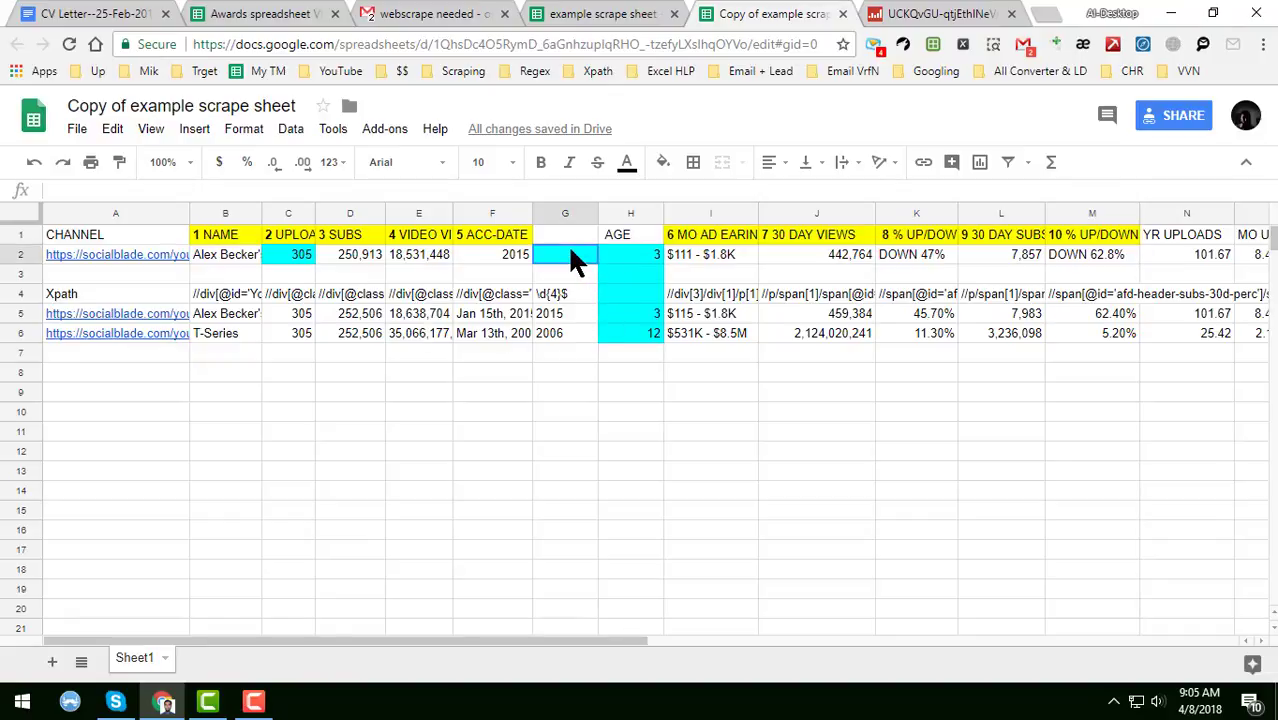
pyautogui.click(204, 295)
pyautogui.click(222, 313)
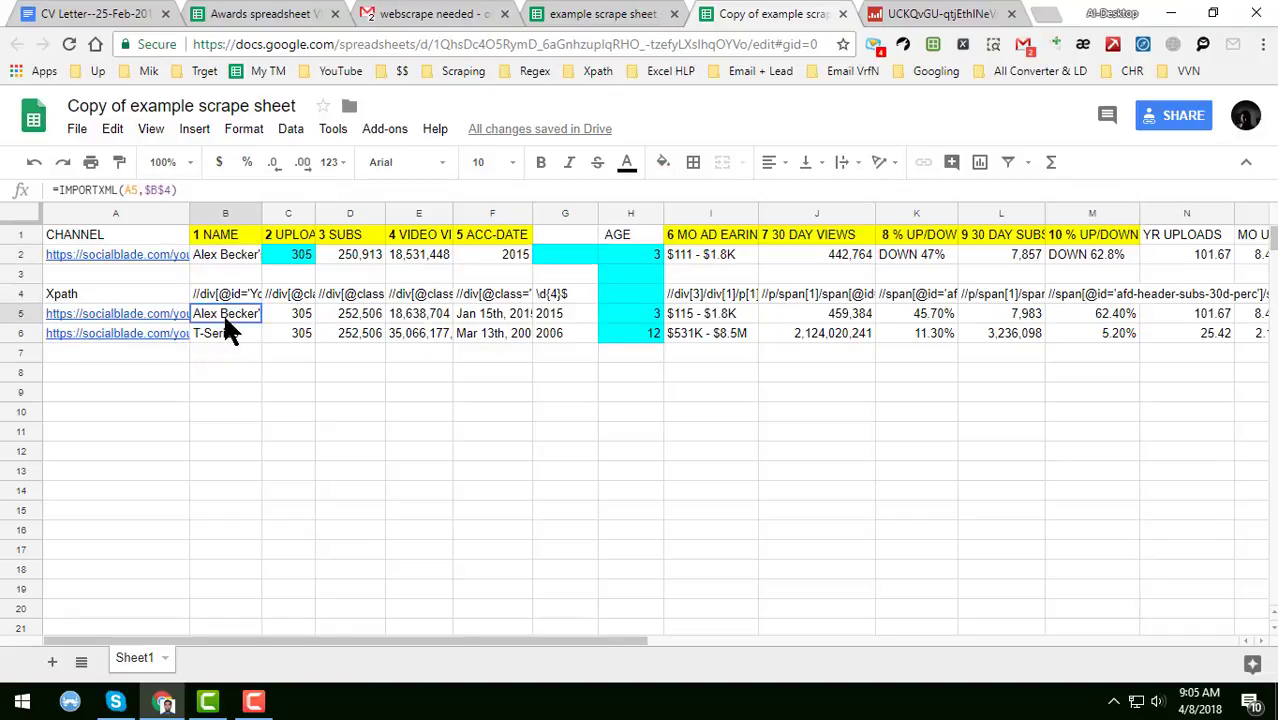
# Step: Widen the UPLOADS column so its full heading fits, and check the SUBS XPath in row 4
pyautogui.click(302, 254)
pyautogui.moveTo(315, 213); pyautogui.dragTo(345, 213)
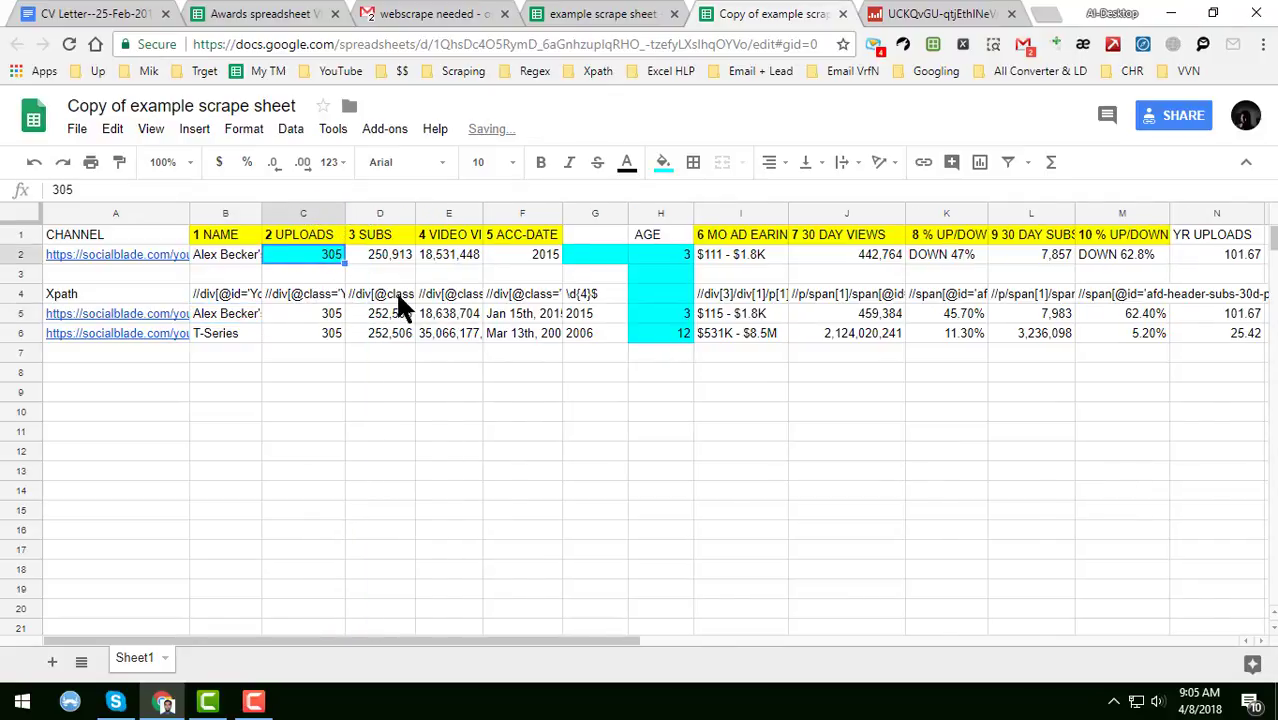
pyautogui.click(380, 294)
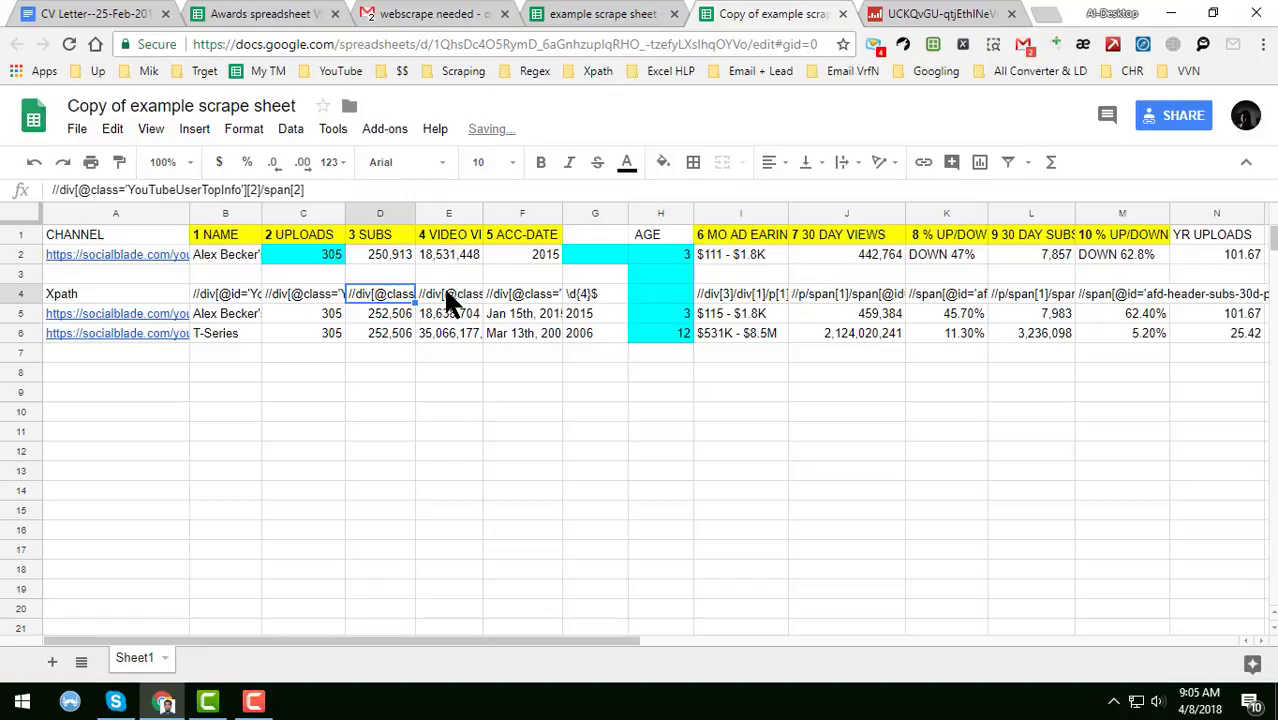
# Step: Insert an empty row above row 5, between the Xpath row and the first scraped channel
pyautogui.click(17, 232)
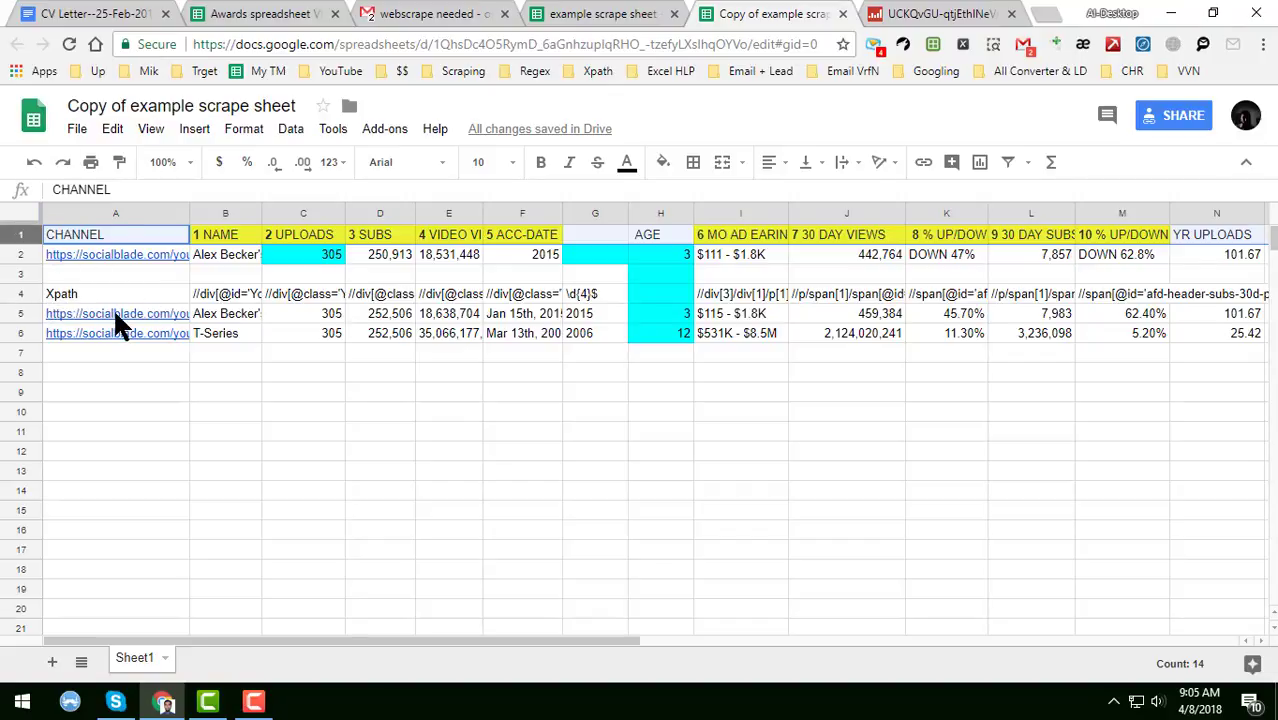
pyautogui.click(20, 313)
pyautogui.rightClick(21, 315)
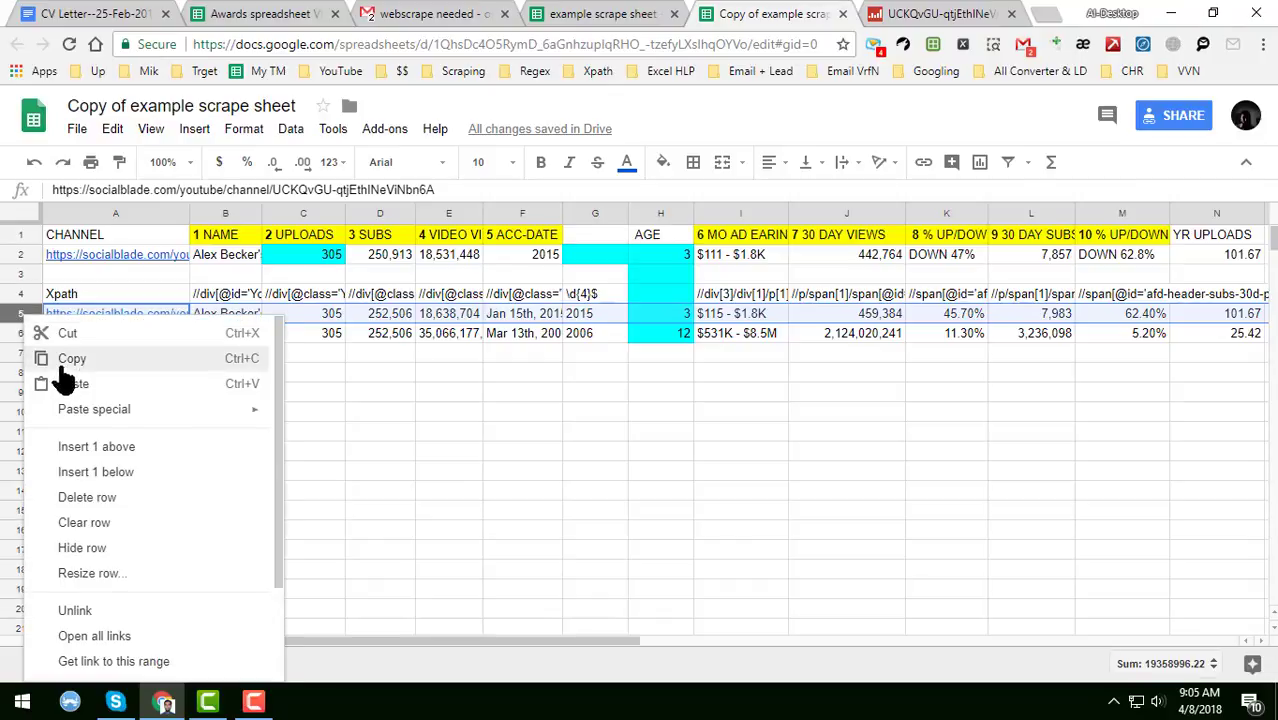
pyautogui.click(100, 446)
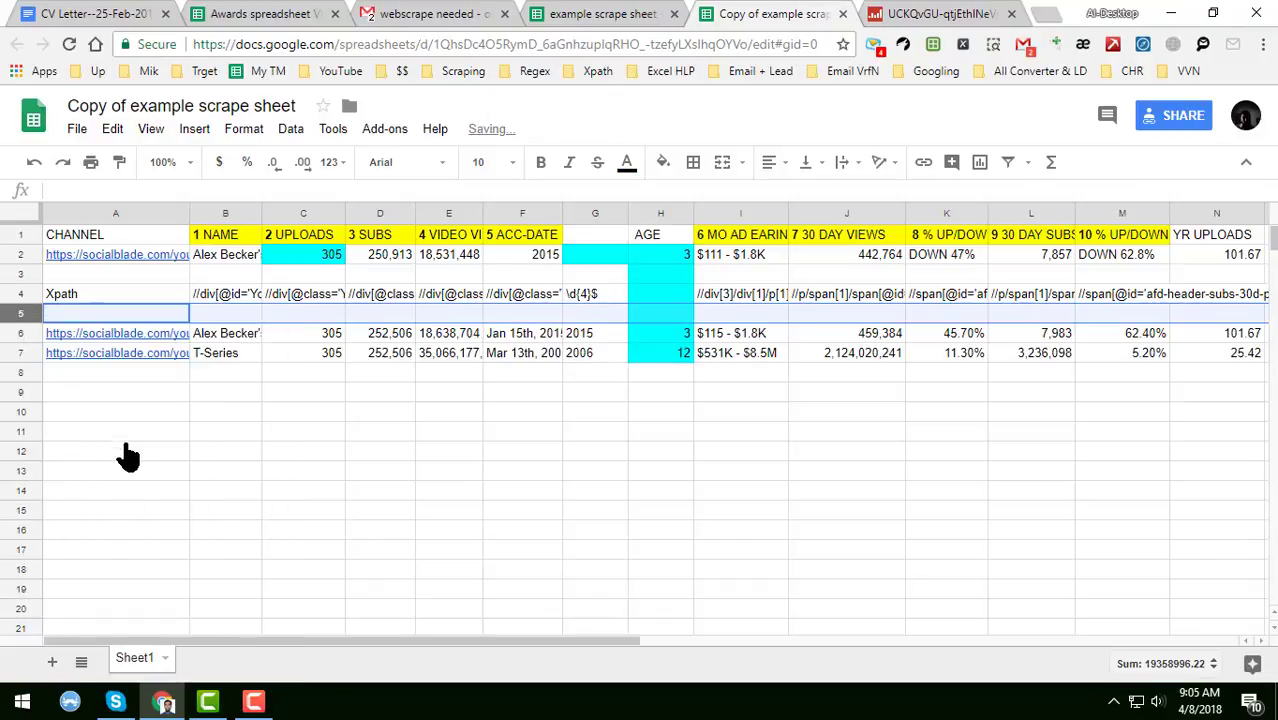
# Step: Copy the header row 1 into the empty row 5 above the scraped channels
pyautogui.click(20, 233)
pyautogui.hotkey('ctrl', 'c')
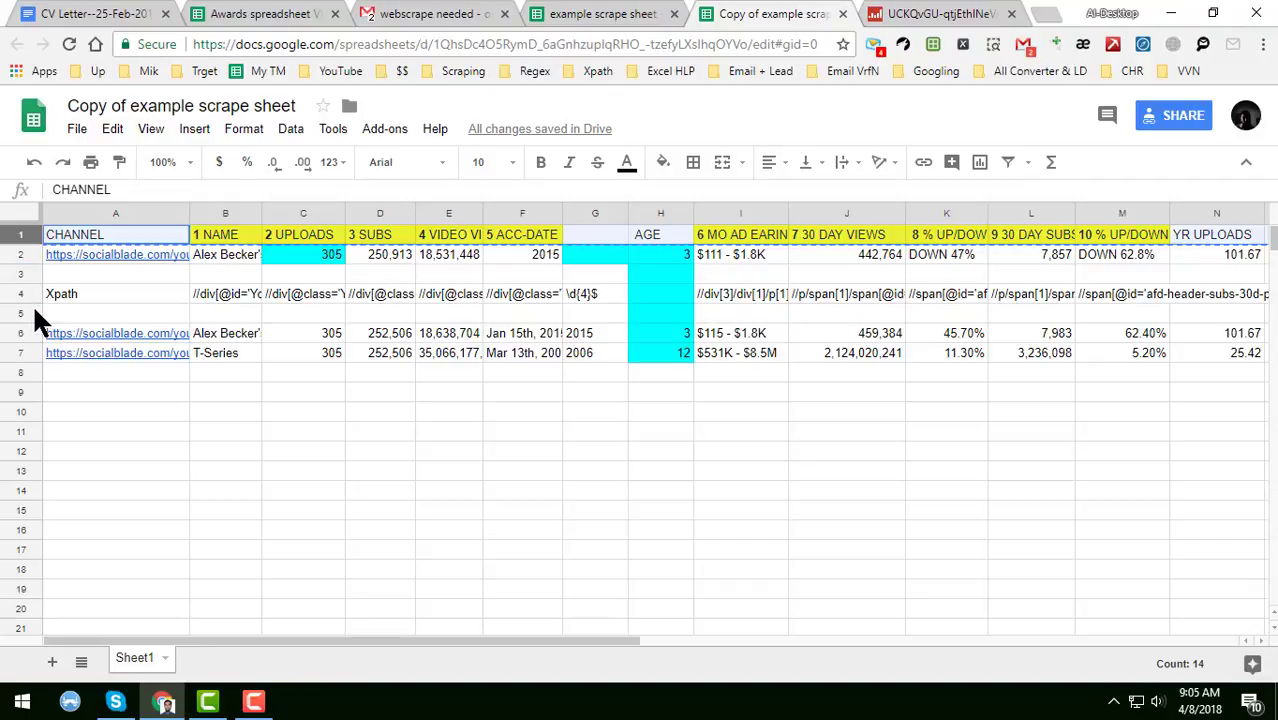
pyautogui.click(15, 313)
pyautogui.hotkey('ctrl', 'v')
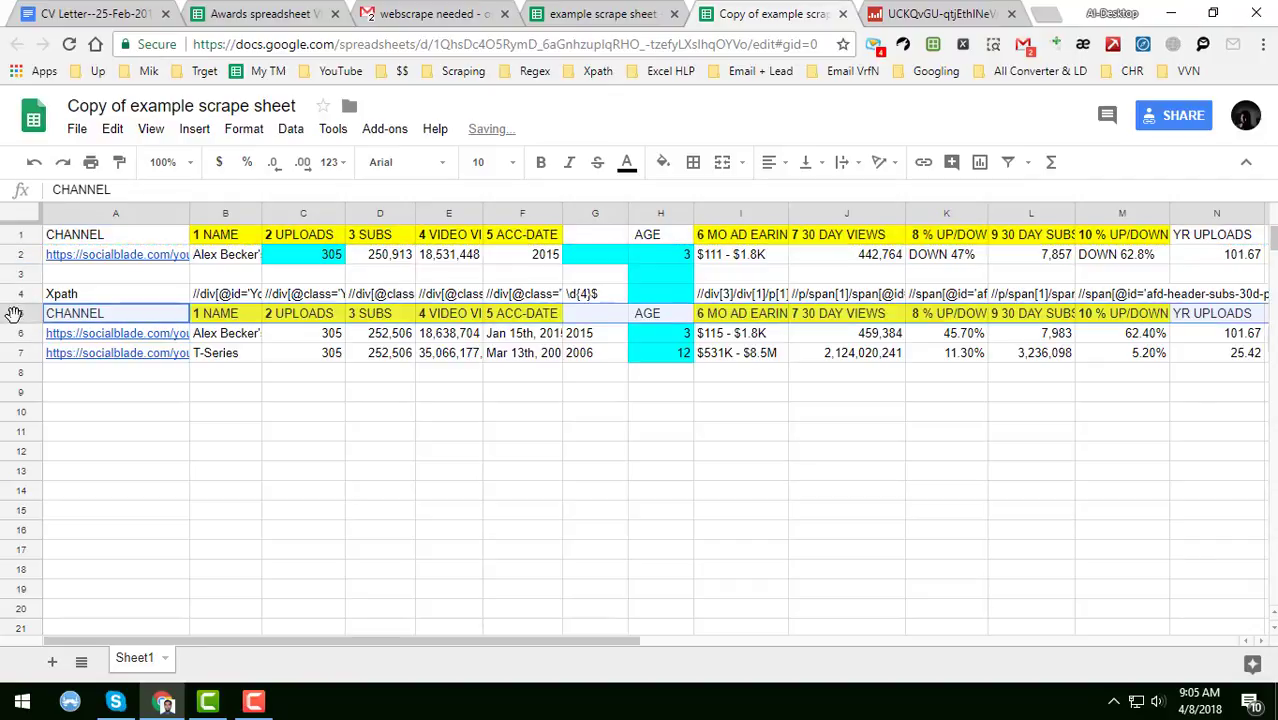
pyautogui.click(304, 313)
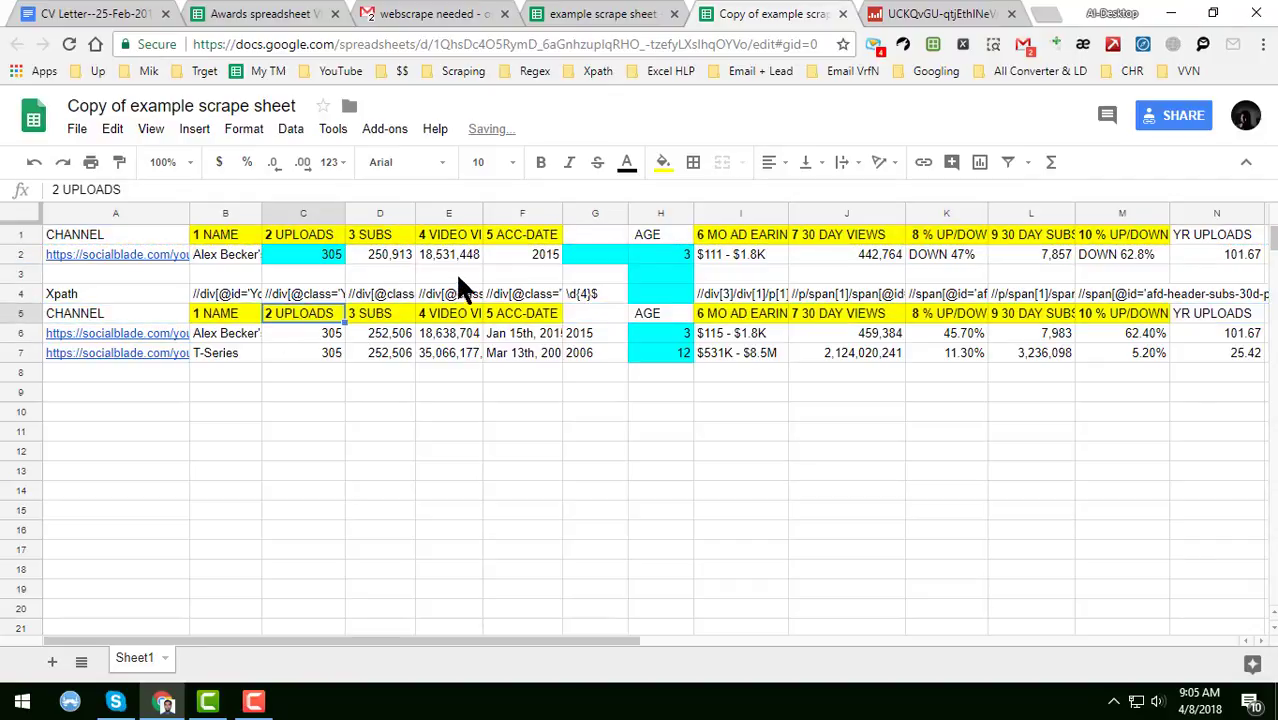
# Step: Delete the old header and data rows 1 and 2, plus the empty row left above the Xpath row
pyautogui.click(20, 255)
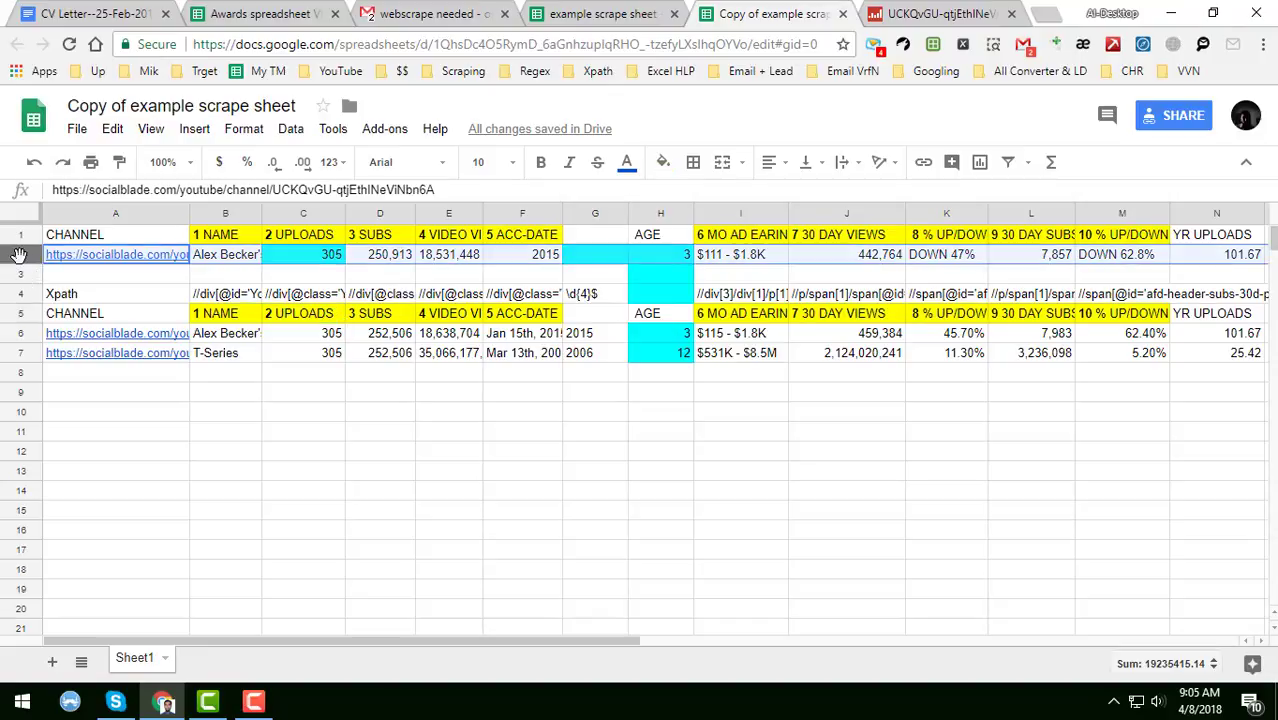
pyautogui.moveTo(22, 247); pyautogui.dragTo(21, 234)
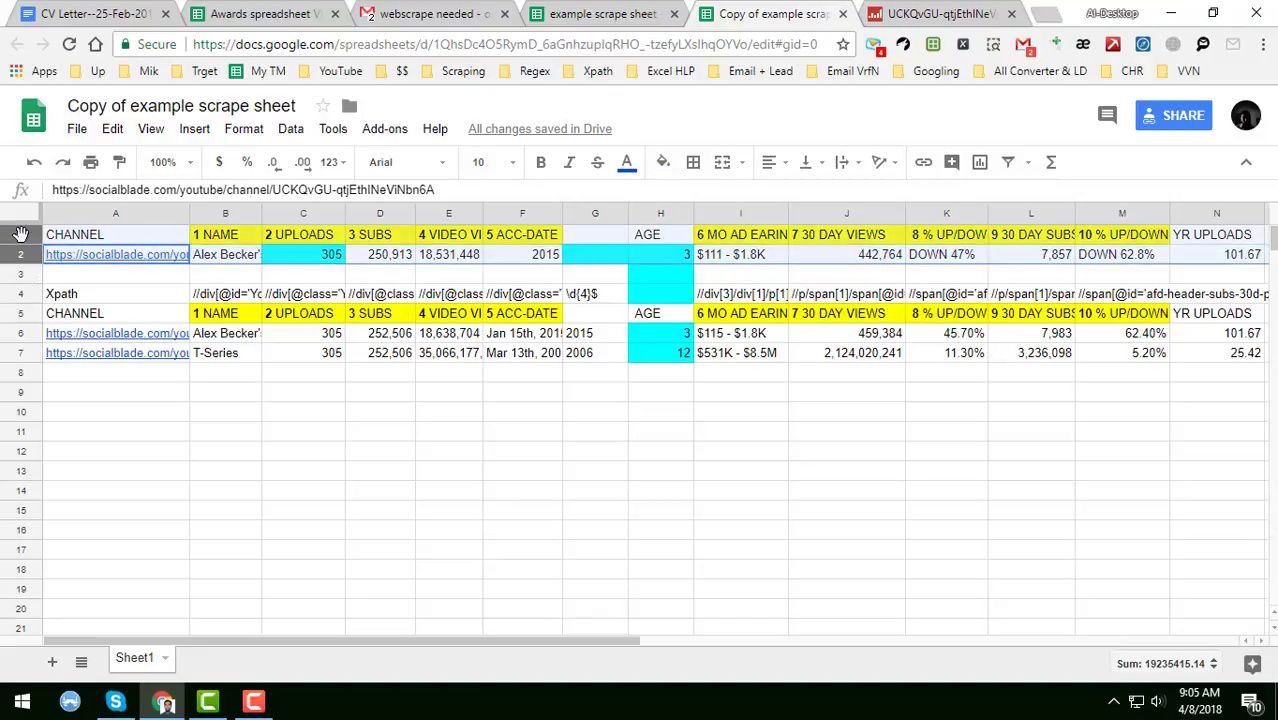
pyautogui.rightClick(21, 234)
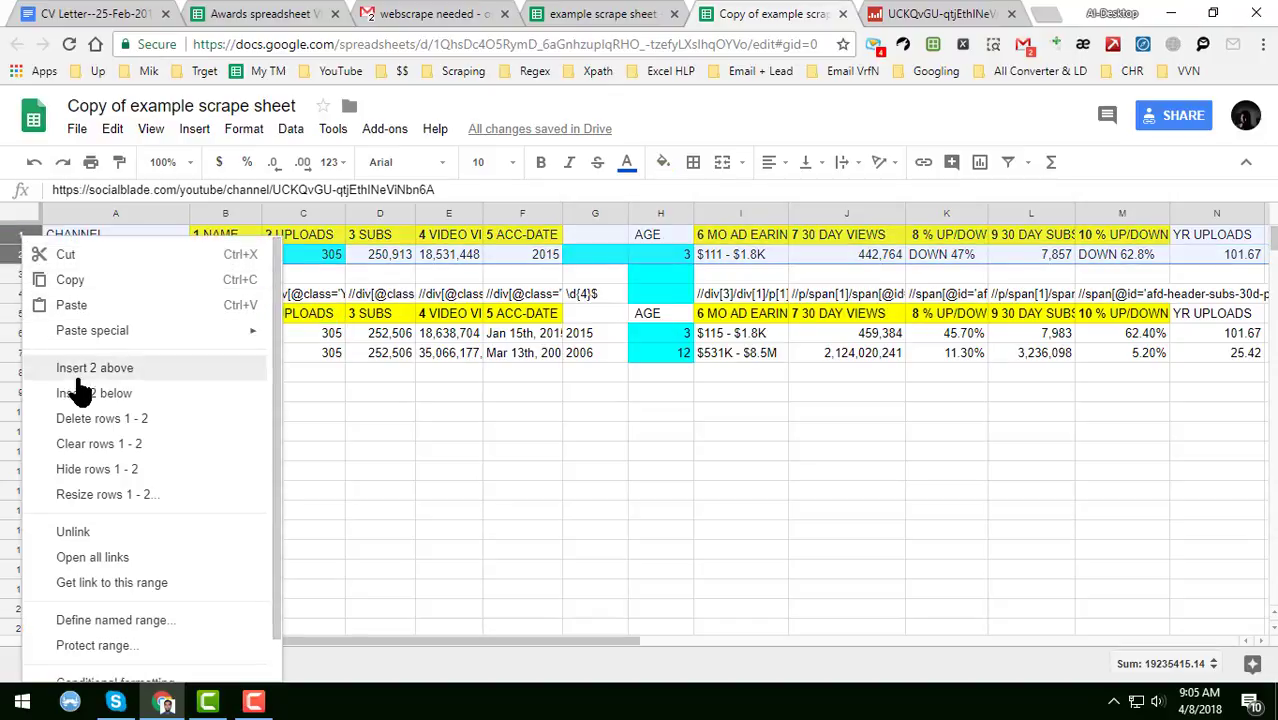
pyautogui.click(114, 428)
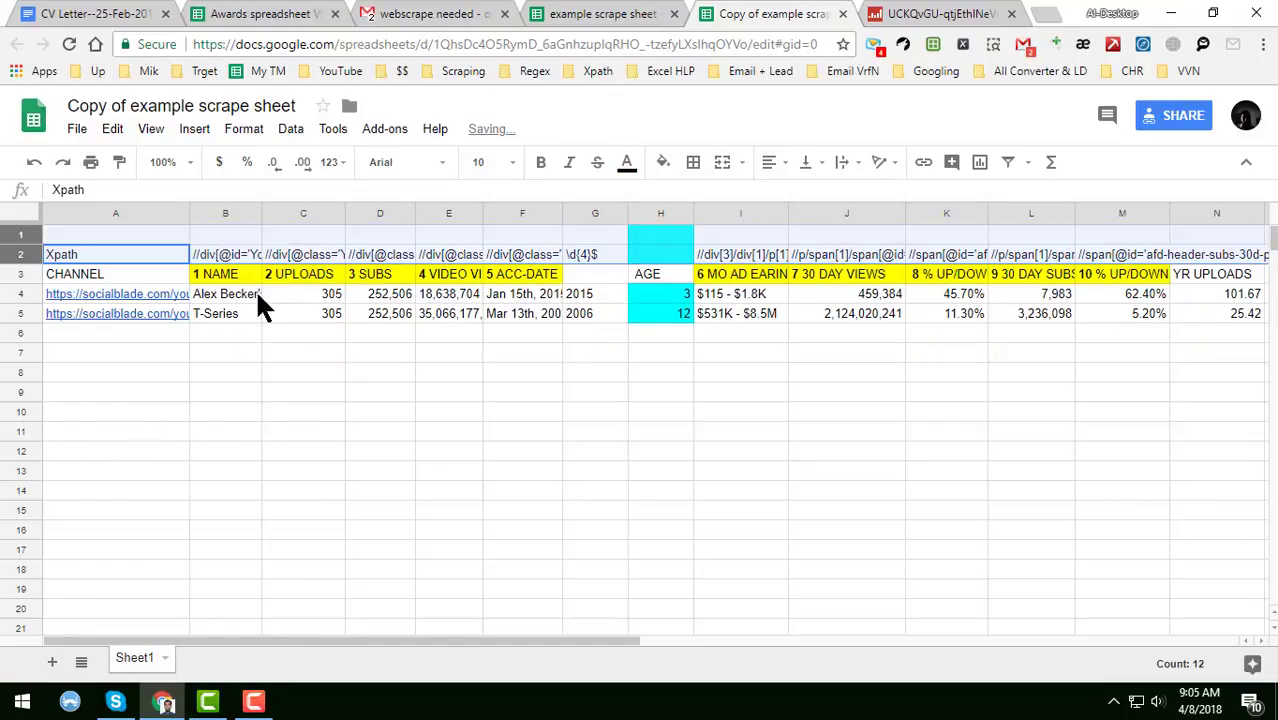
pyautogui.click(82, 238)
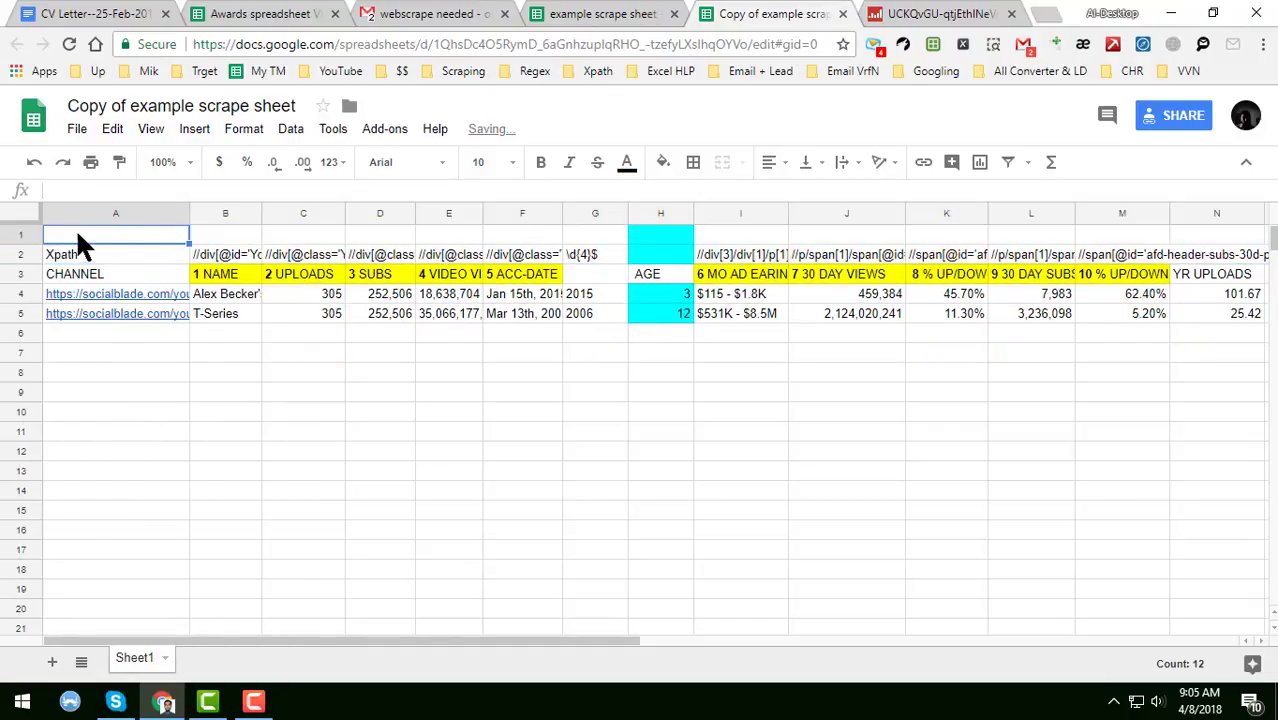
pyautogui.rightClick(20, 236)
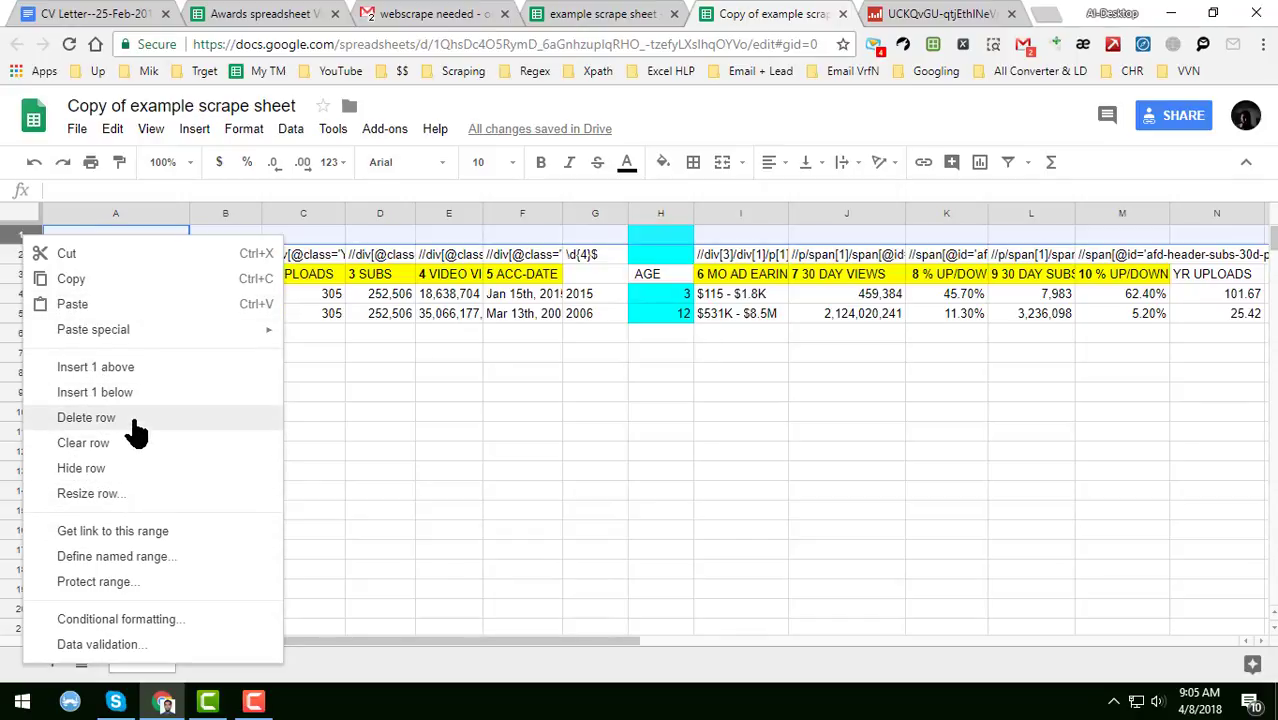
pyautogui.click(132, 420)
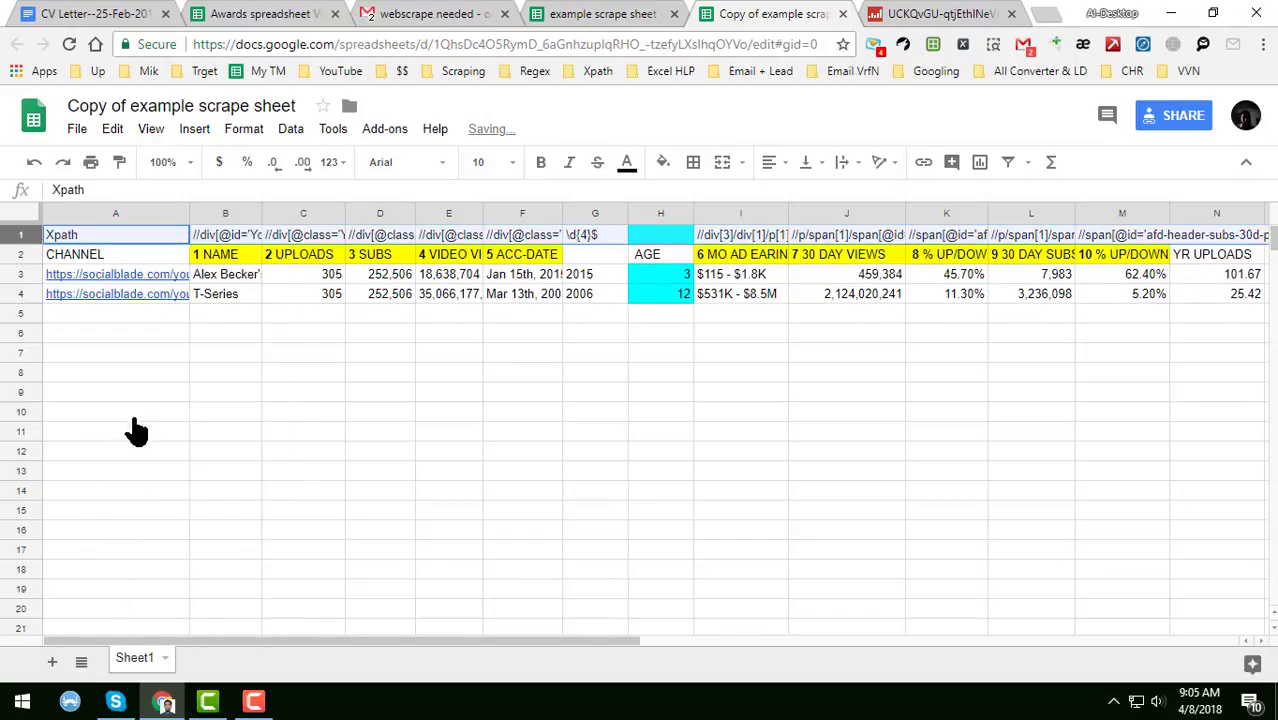
# Step: Apply all borders to every cell of the sheet
pyautogui.click(398, 234)
pyautogui.click(20, 214)
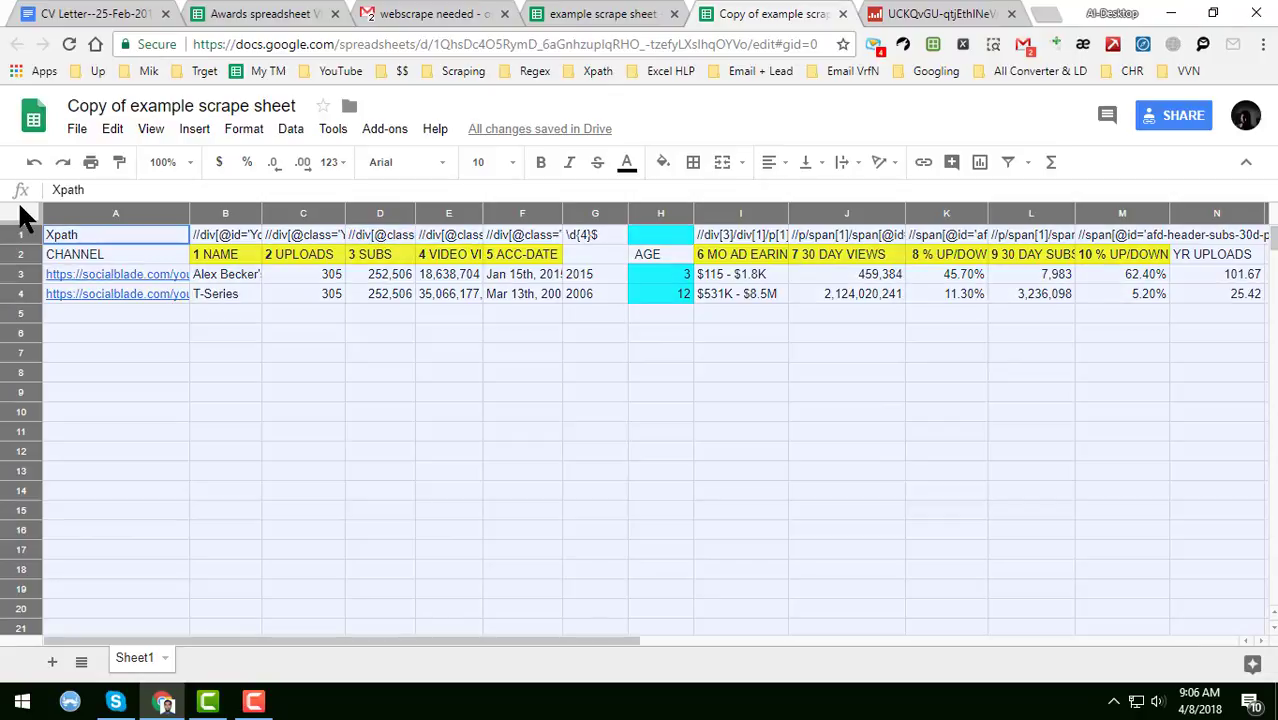
pyautogui.click(693, 162)
pyautogui.click(698, 205)
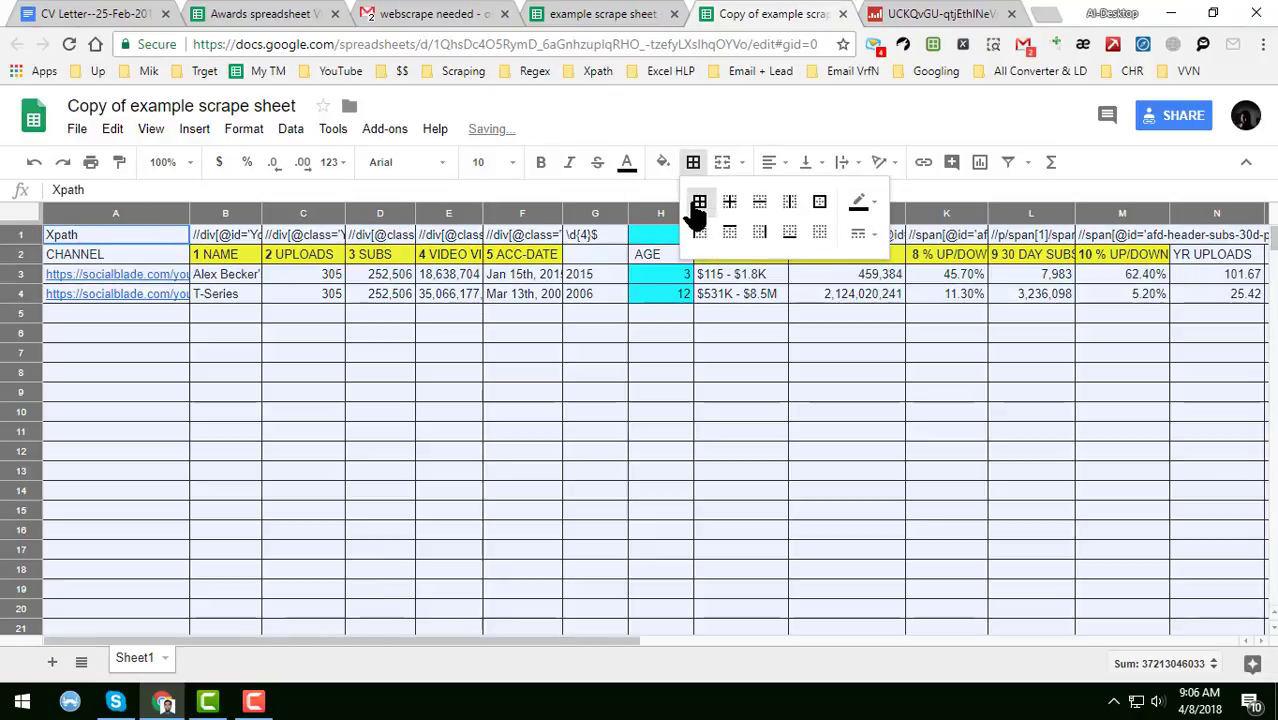
pyautogui.click(588, 390)
# Step: Widen the 5 ACC-DATE column to fit its full dates, and check the IMPORTXML formula in F3
pyautogui.click(435, 238)
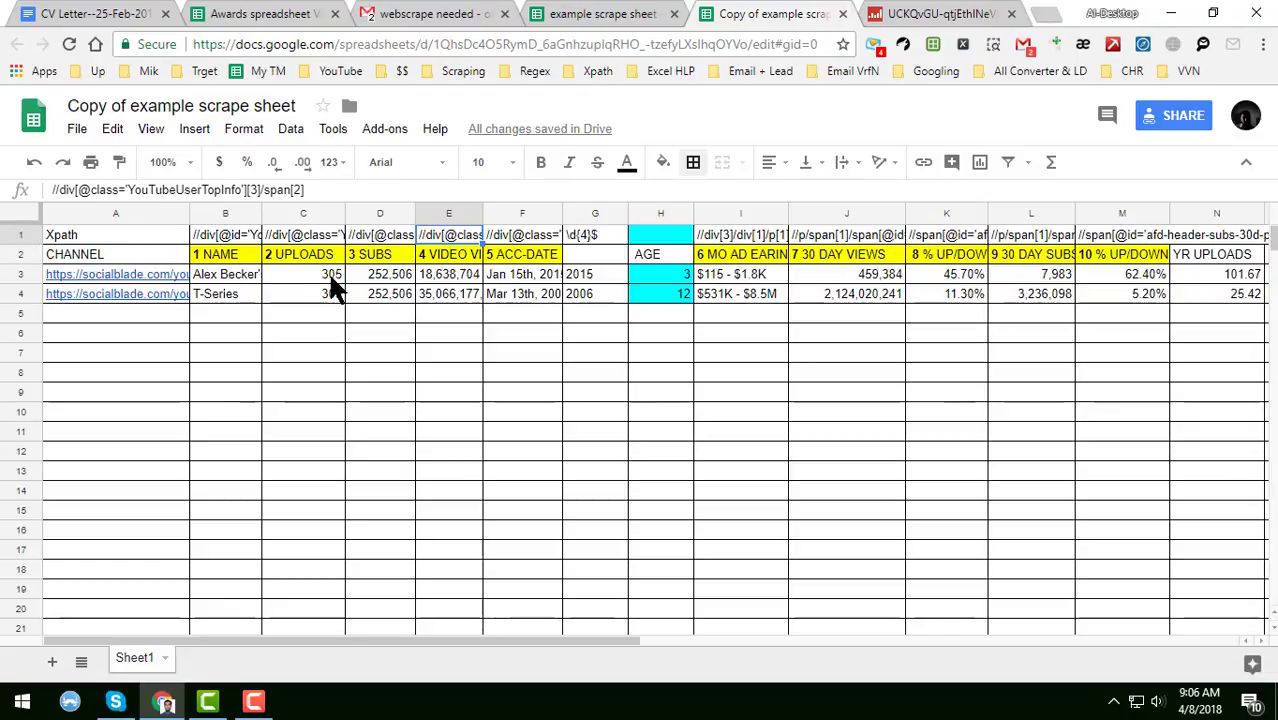
pyautogui.click(311, 251)
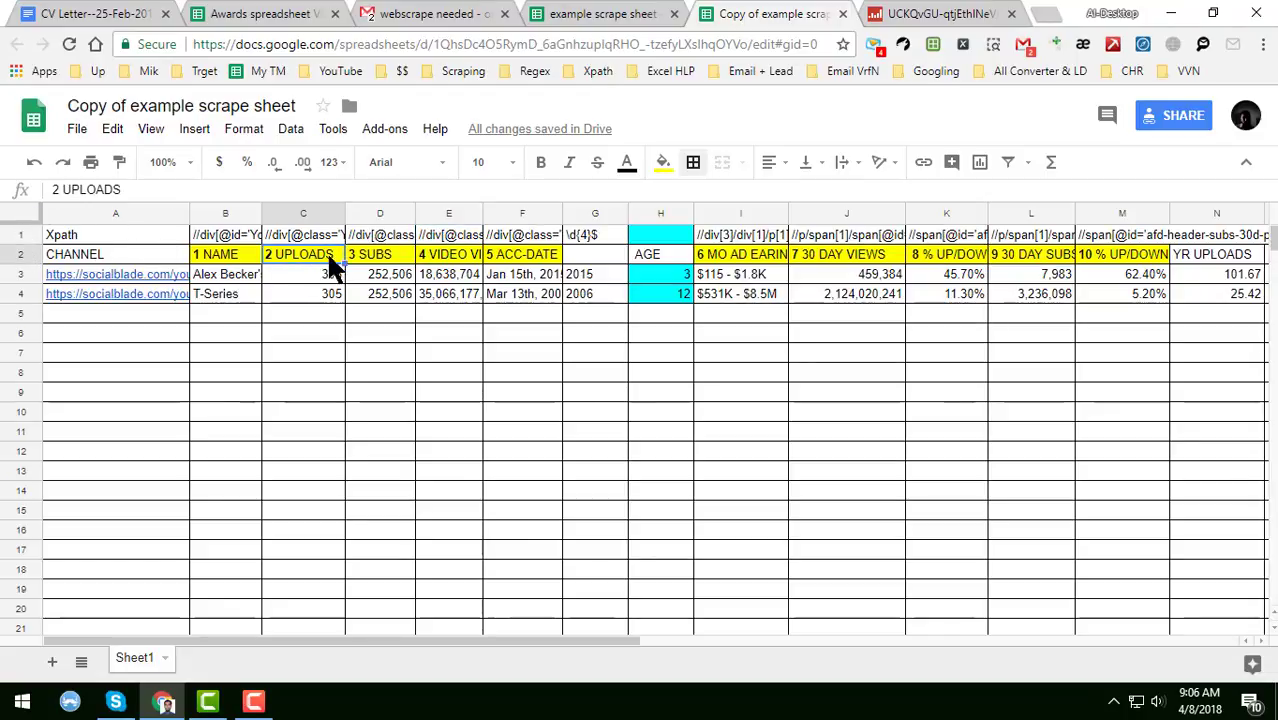
pyautogui.click(515, 258)
pyautogui.click(607, 251)
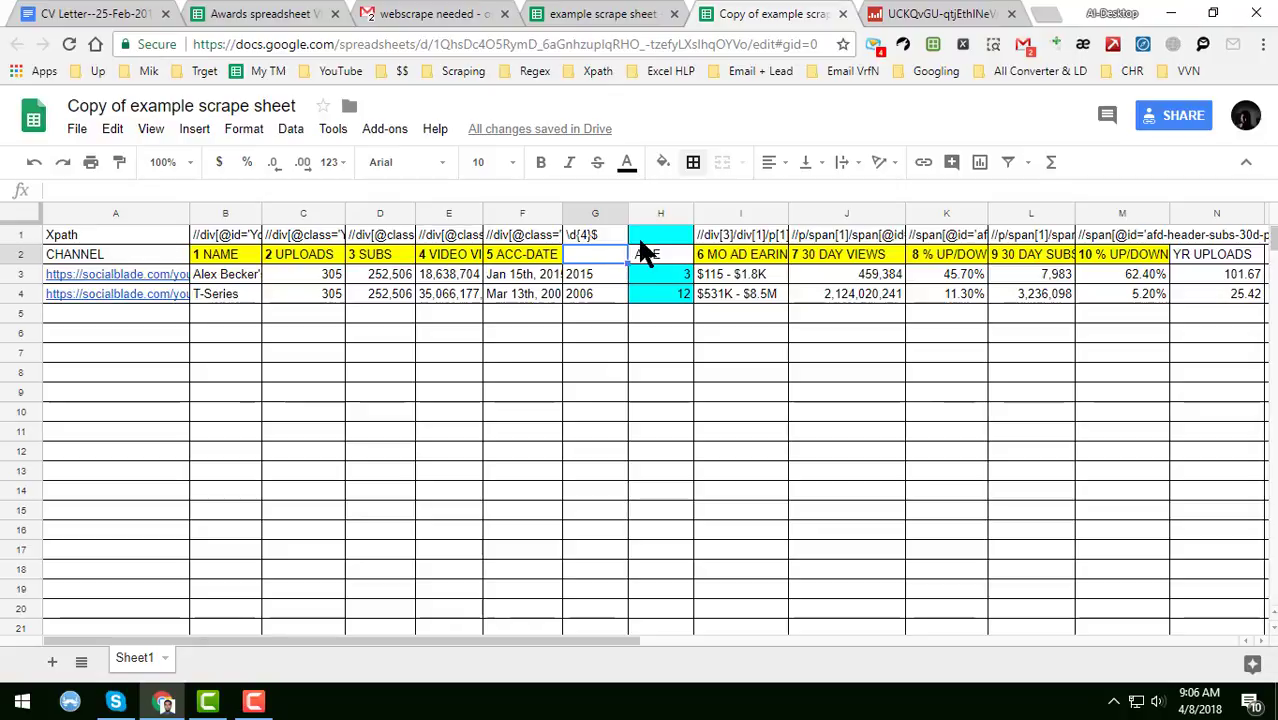
pyautogui.click(511, 262)
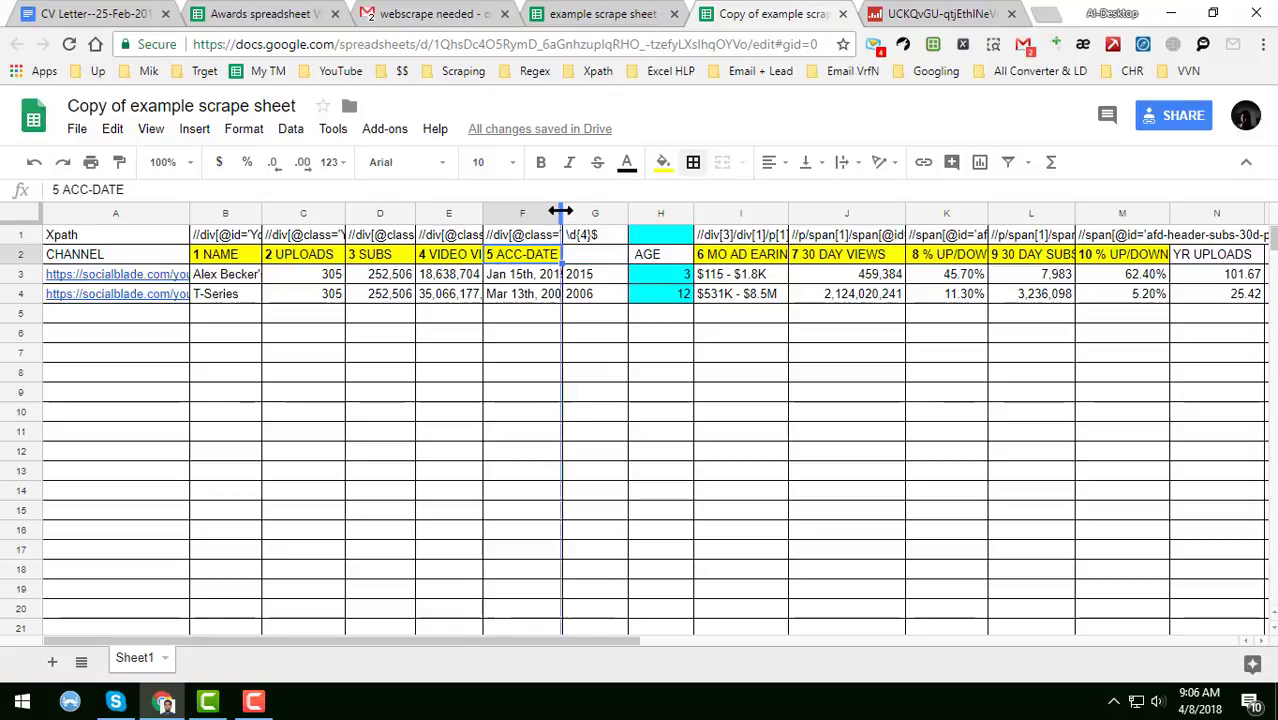
pyautogui.doubleClick(562, 215)
pyautogui.click(550, 278)
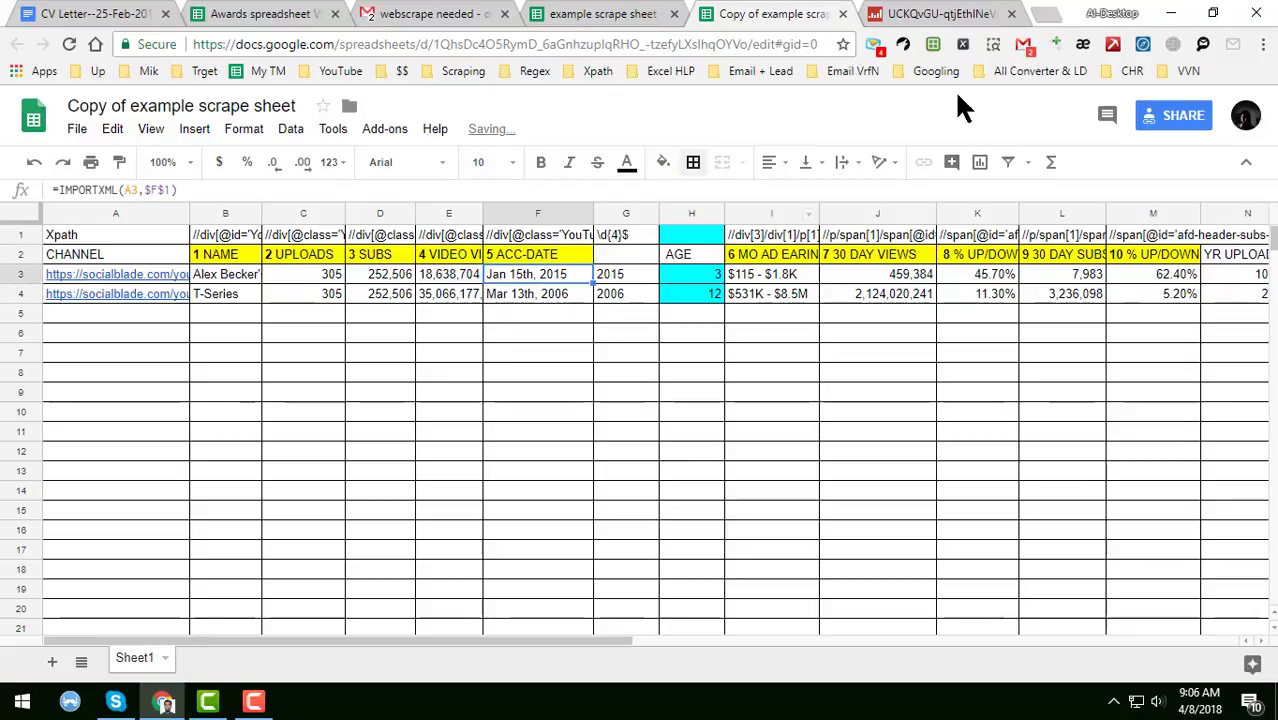
# Step: On the SocialBlade channel page, capture the full XPath of the User Created date with XPath Helper
pyautogui.click(898, 12)
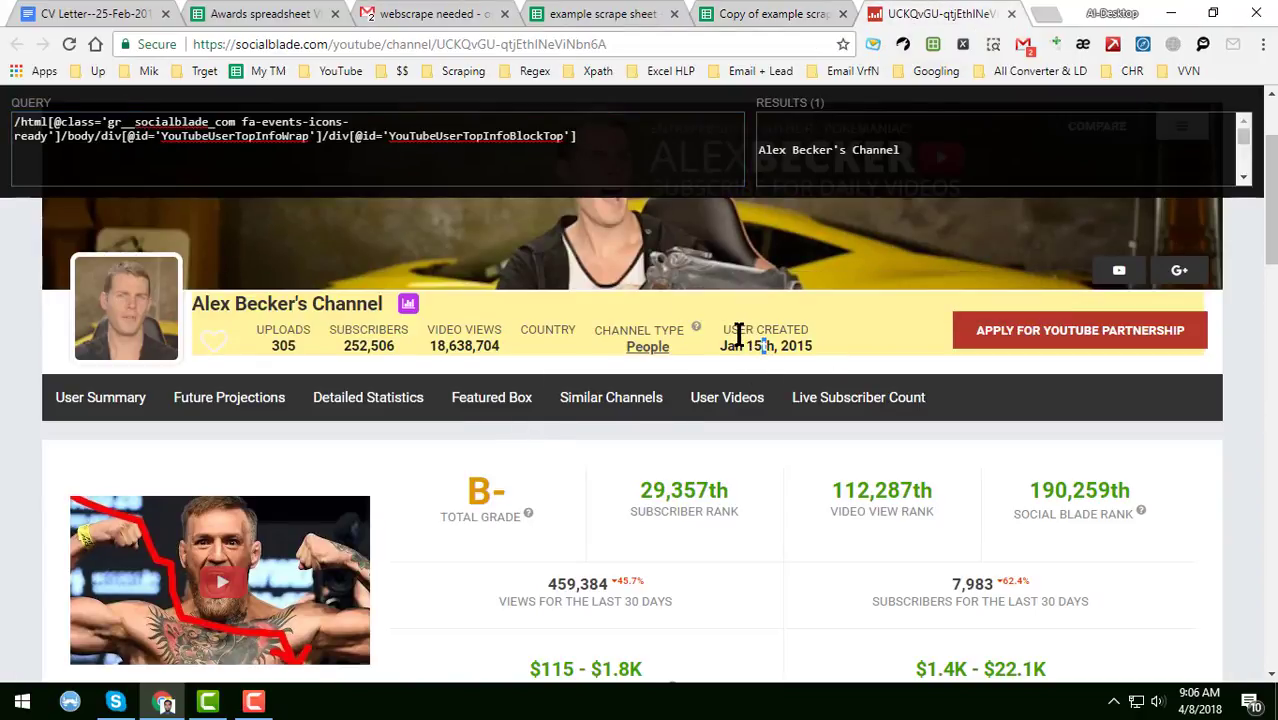
pyautogui.moveTo(759, 345); pyautogui.dragTo(767, 345)
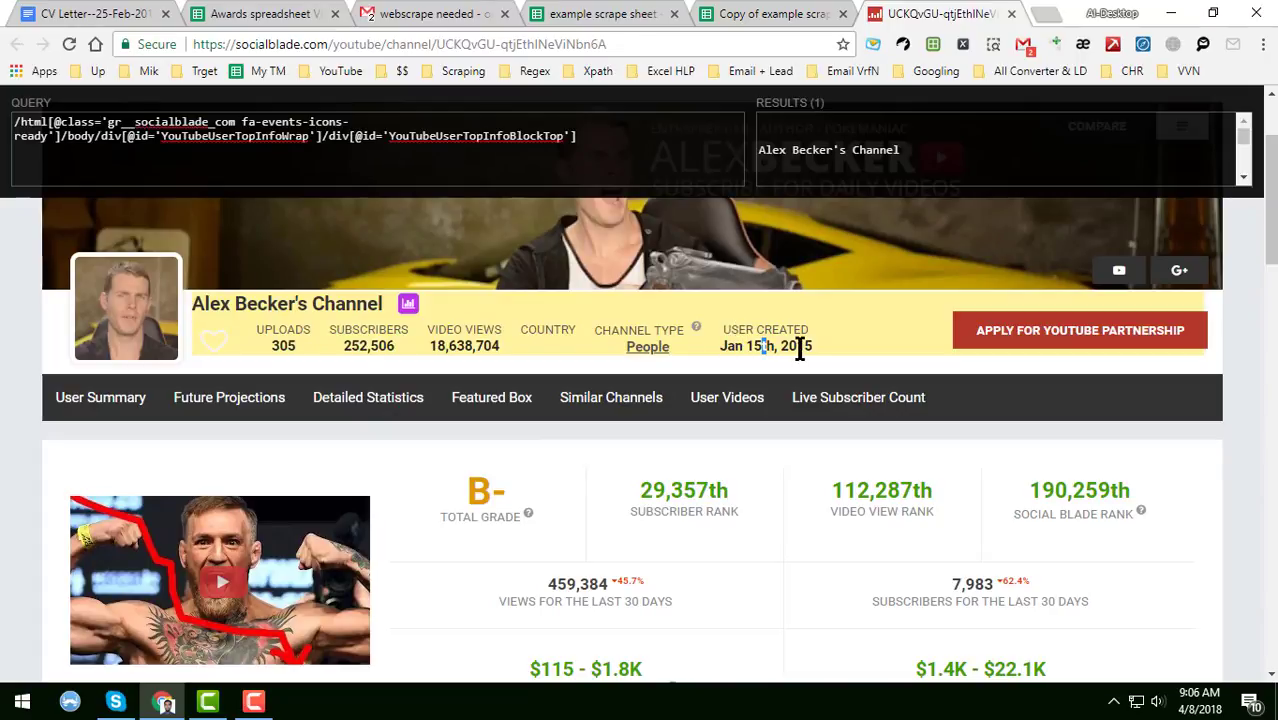
pyautogui.click(722, 350)
pyautogui.moveTo(722, 350); pyautogui.dragTo(720, 322)
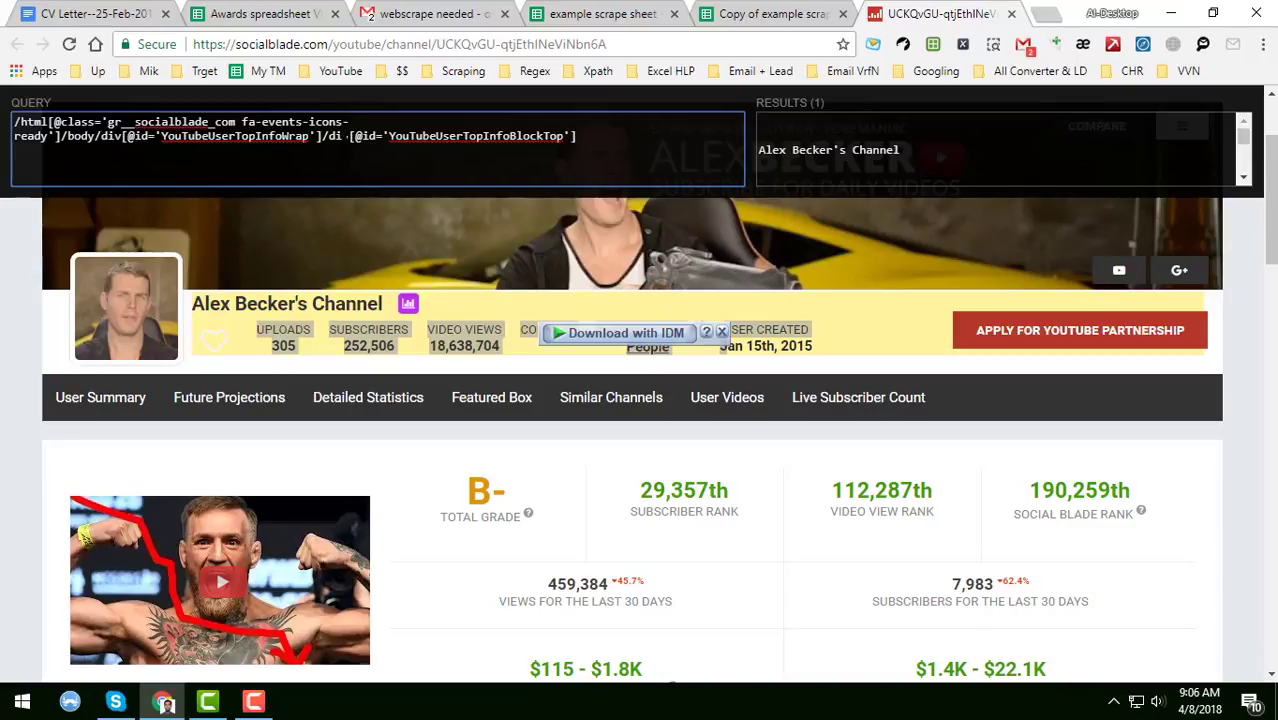
pyautogui.moveTo(328, 133); pyautogui.dragTo(14, 121)
pyautogui.press('shift')
pyautogui.press('shift')
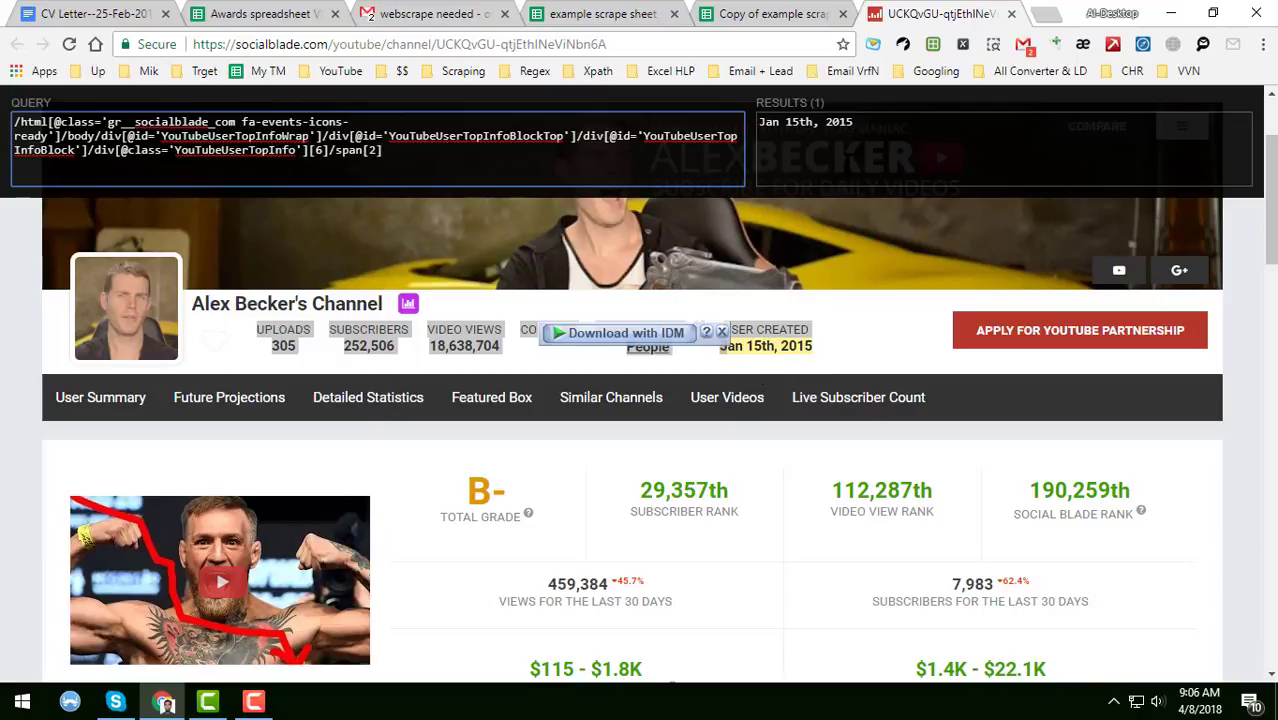
# Step: Back in the sheet copy, examine how column G extracts the year from the account dates using the regex in G1
pyautogui.click(815, 12)
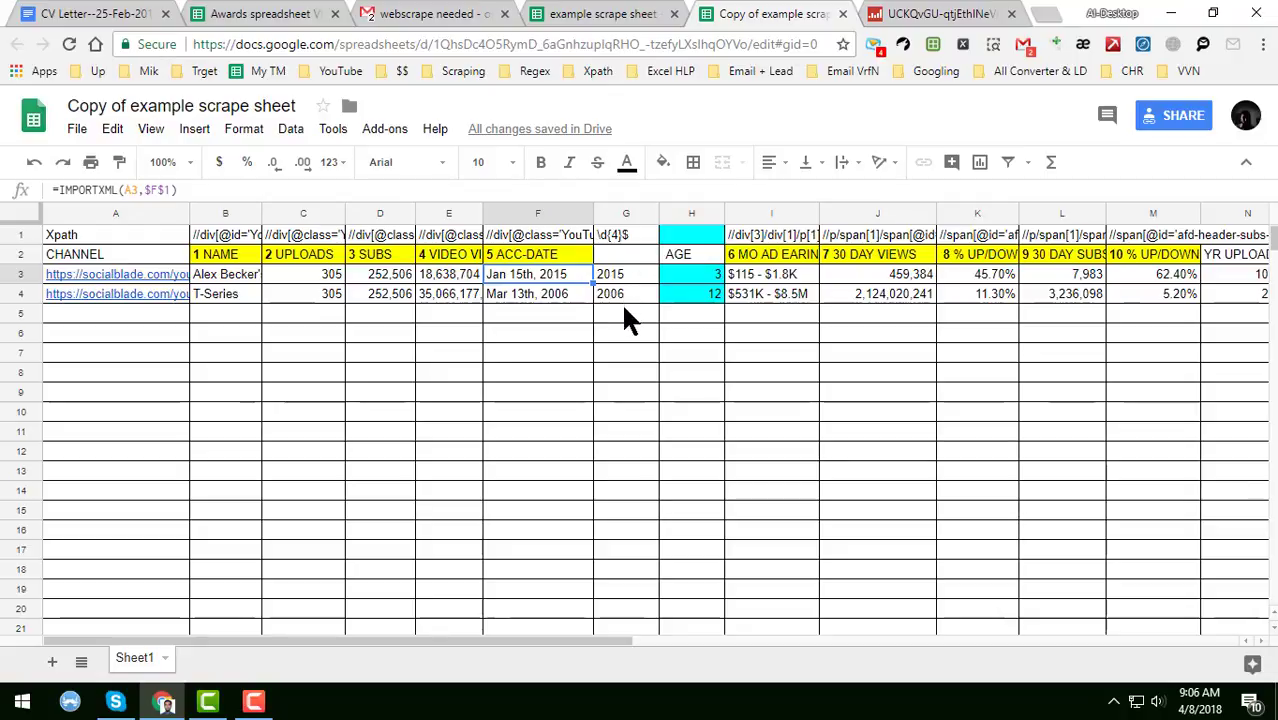
pyautogui.click(622, 274)
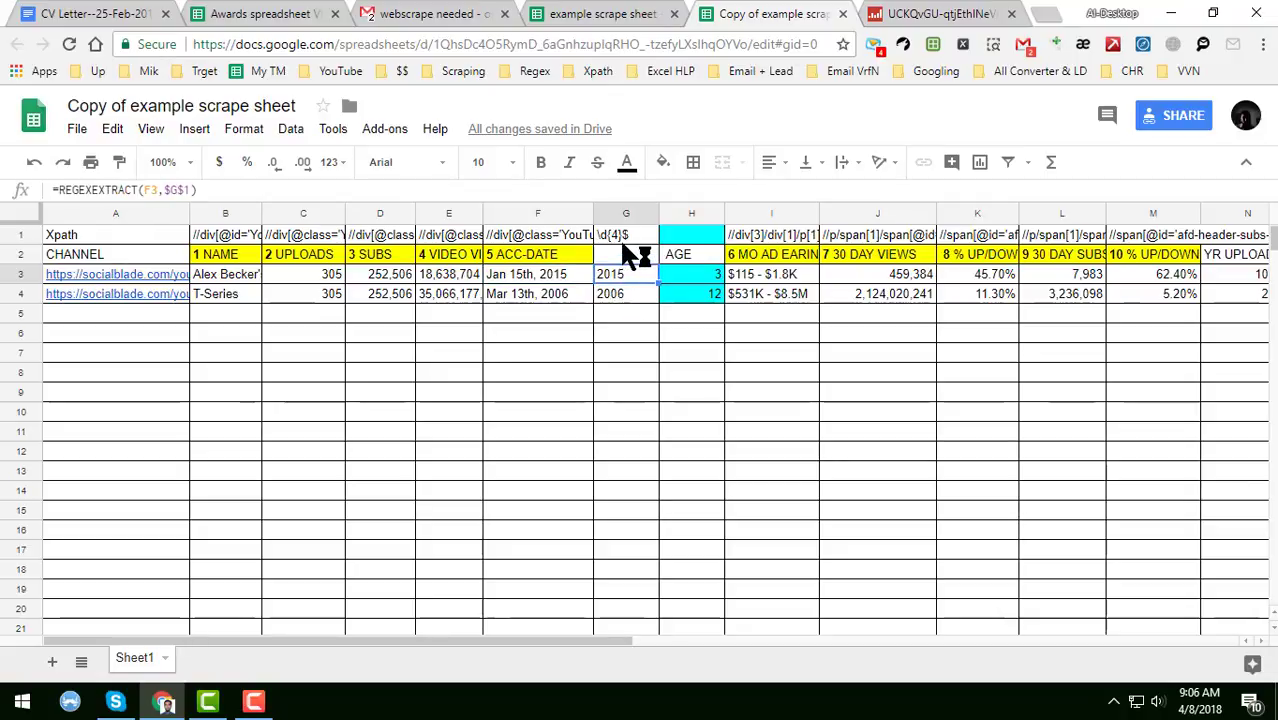
pyautogui.click(620, 235)
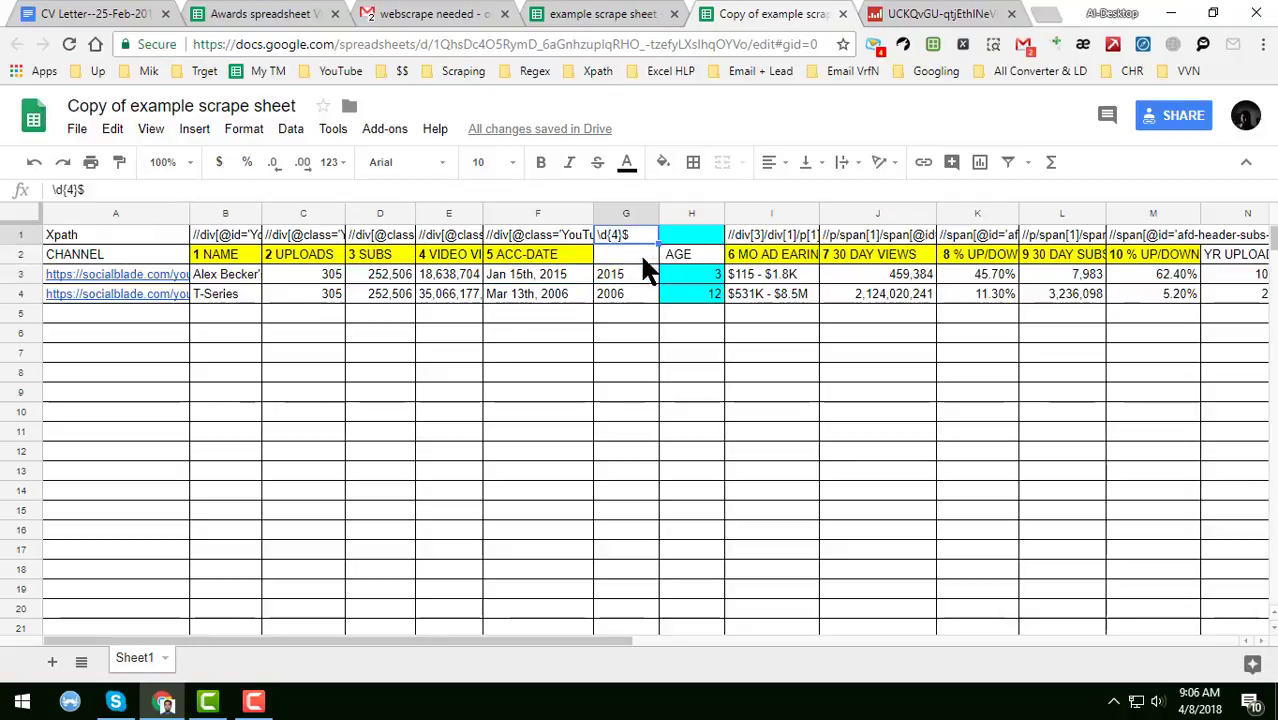
pyautogui.click(622, 273)
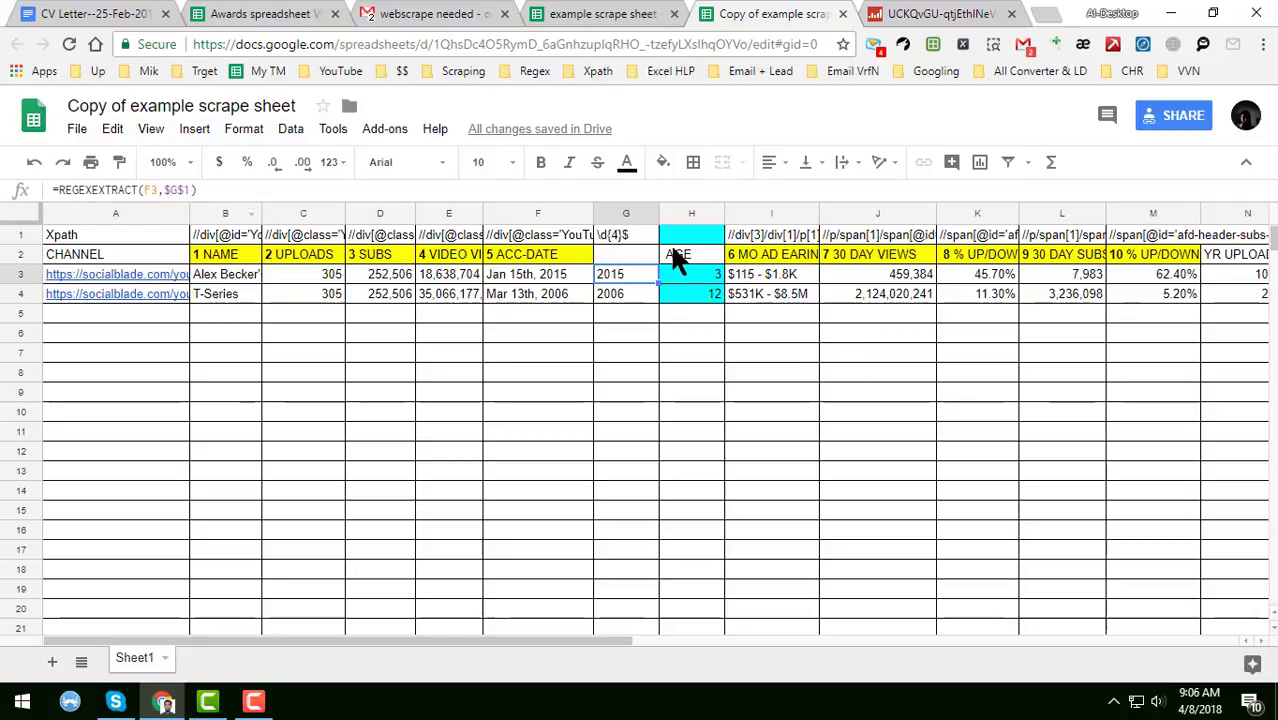
pyautogui.click(614, 228)
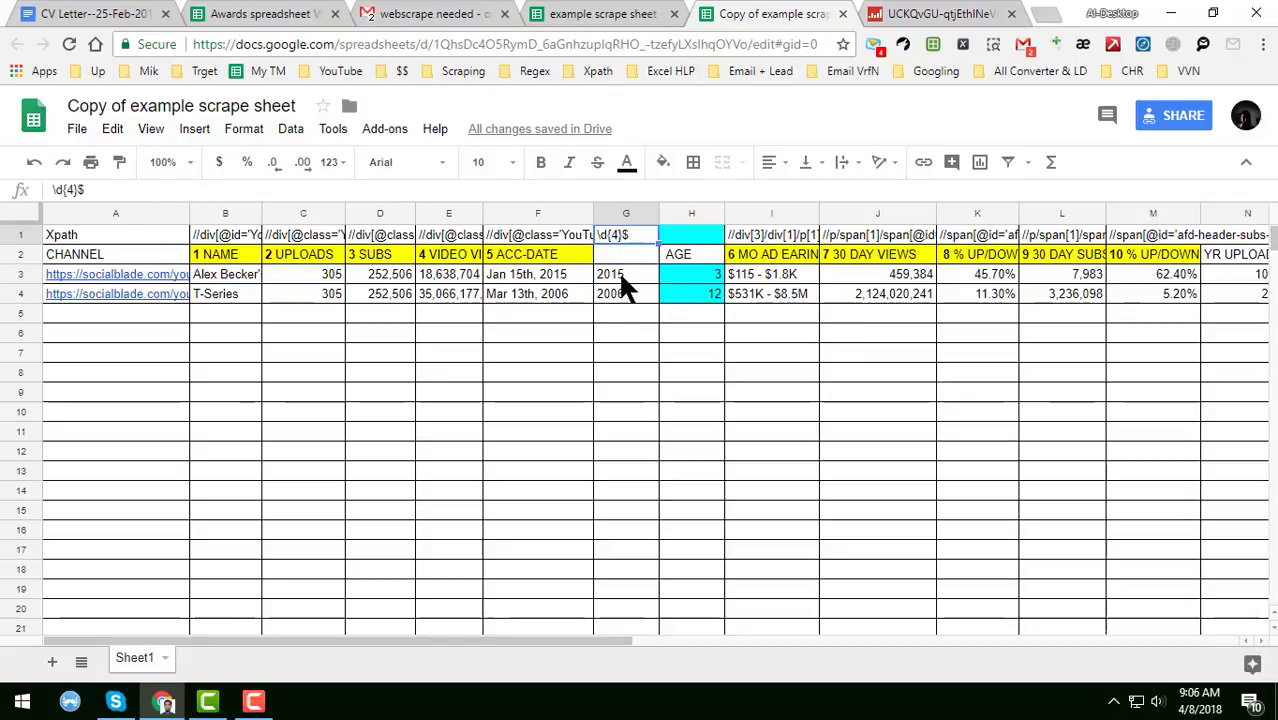
pyautogui.click(620, 276)
pyautogui.click(560, 276)
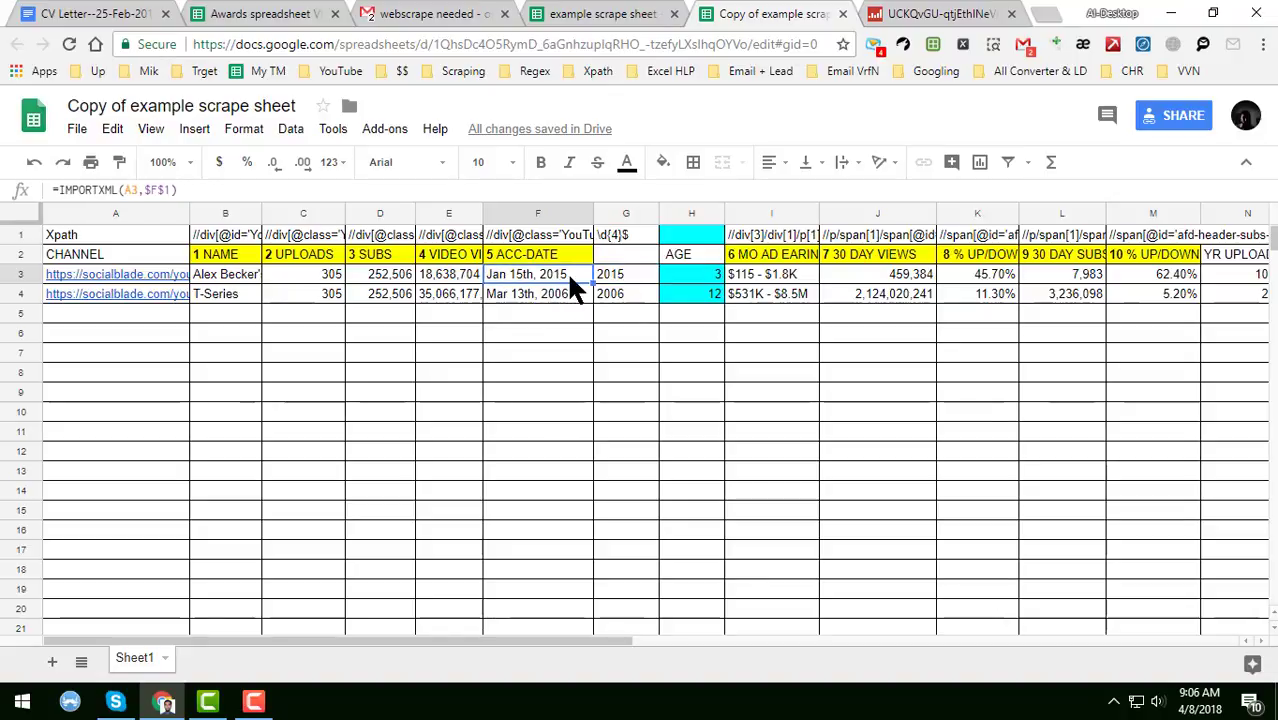
pyautogui.click(574, 296)
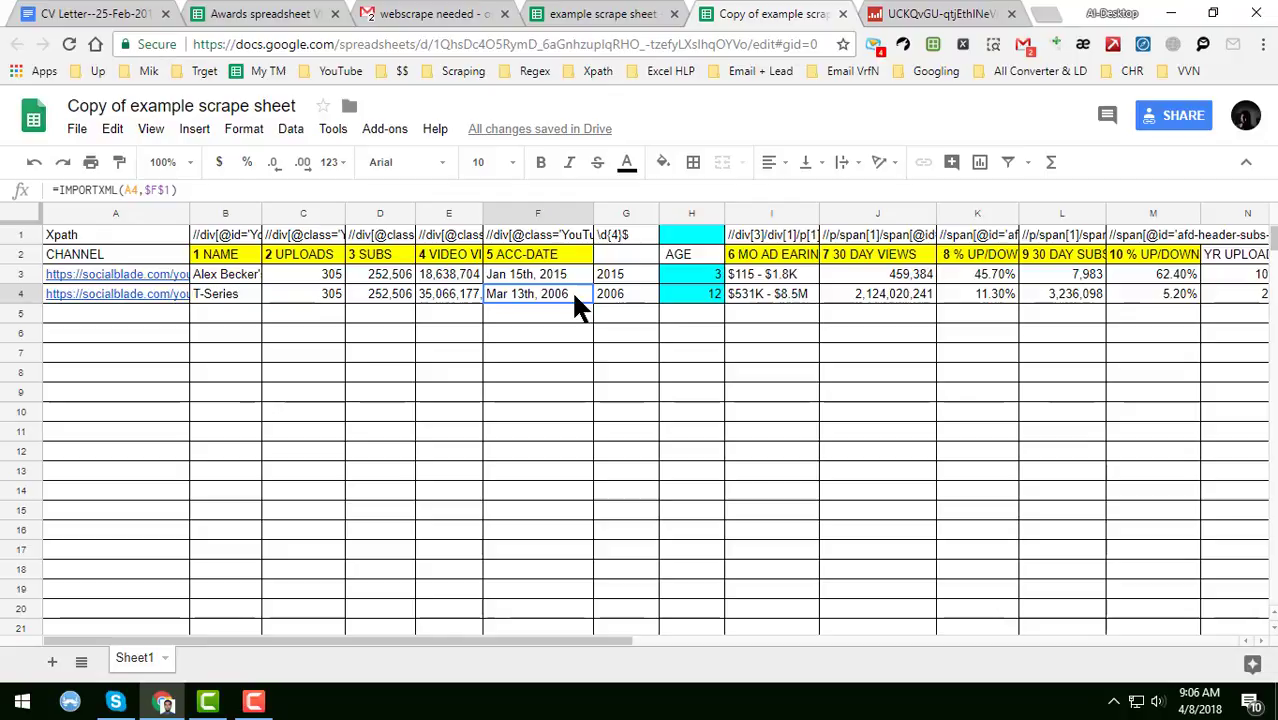
pyautogui.click(628, 275)
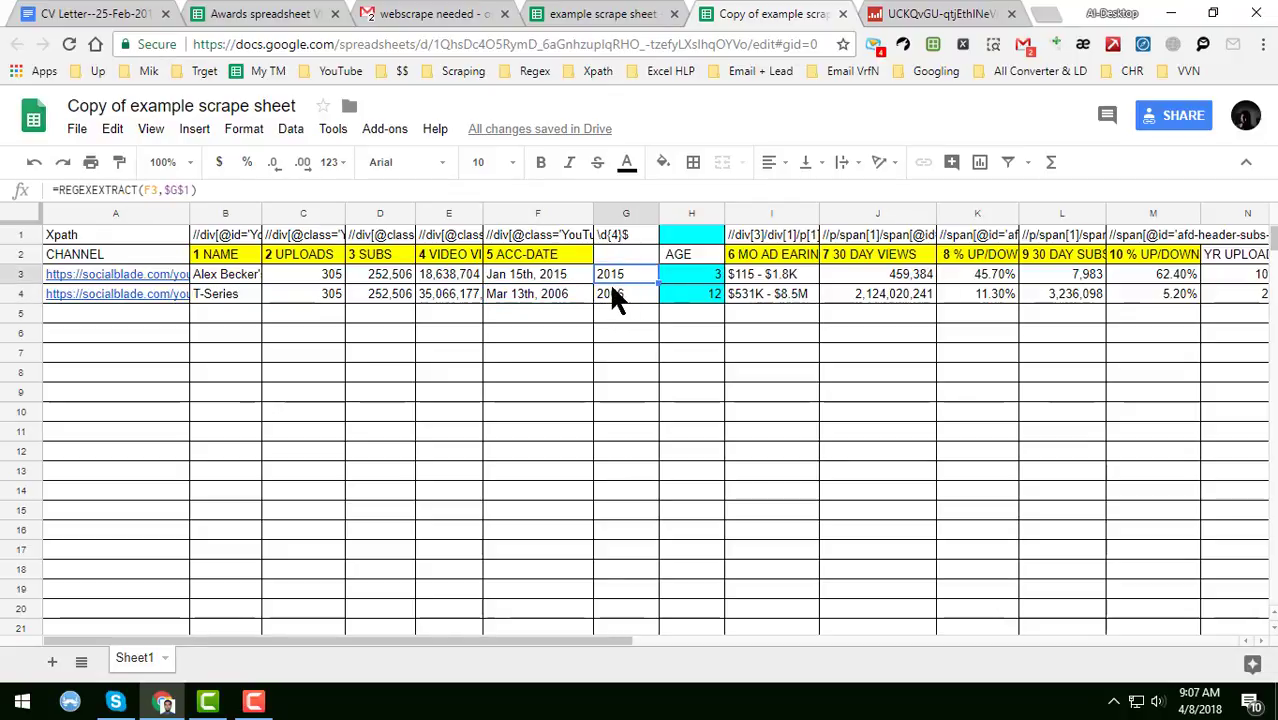
# Step: Examine the AGE formula in H3 together with the extracted year in G3 that it refers to
pyautogui.click(672, 276)
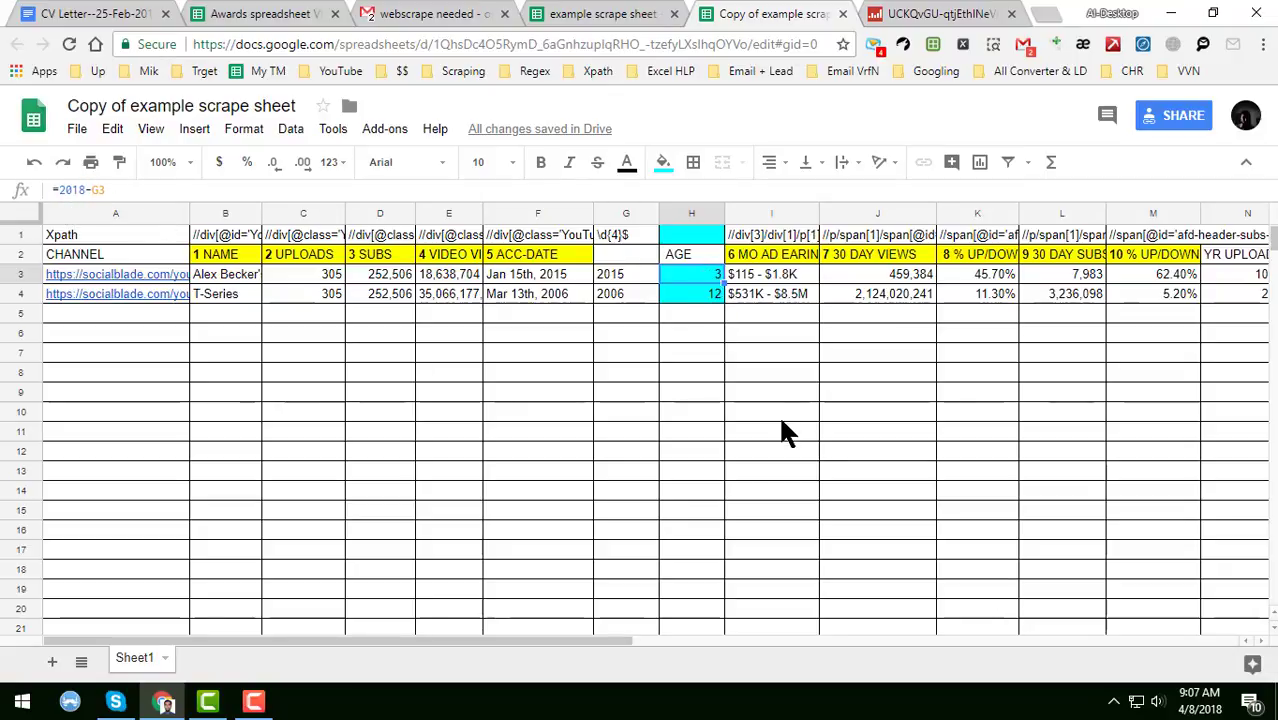
pyautogui.click(633, 274)
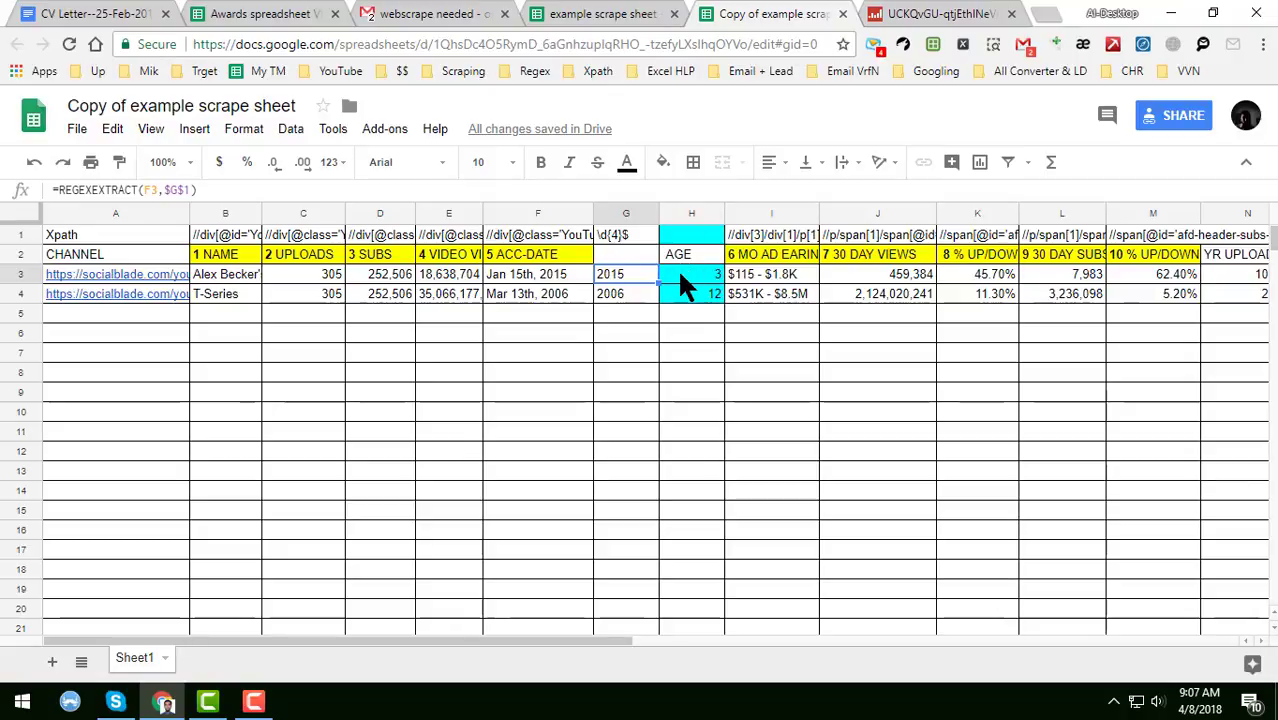
pyautogui.click(680, 274)
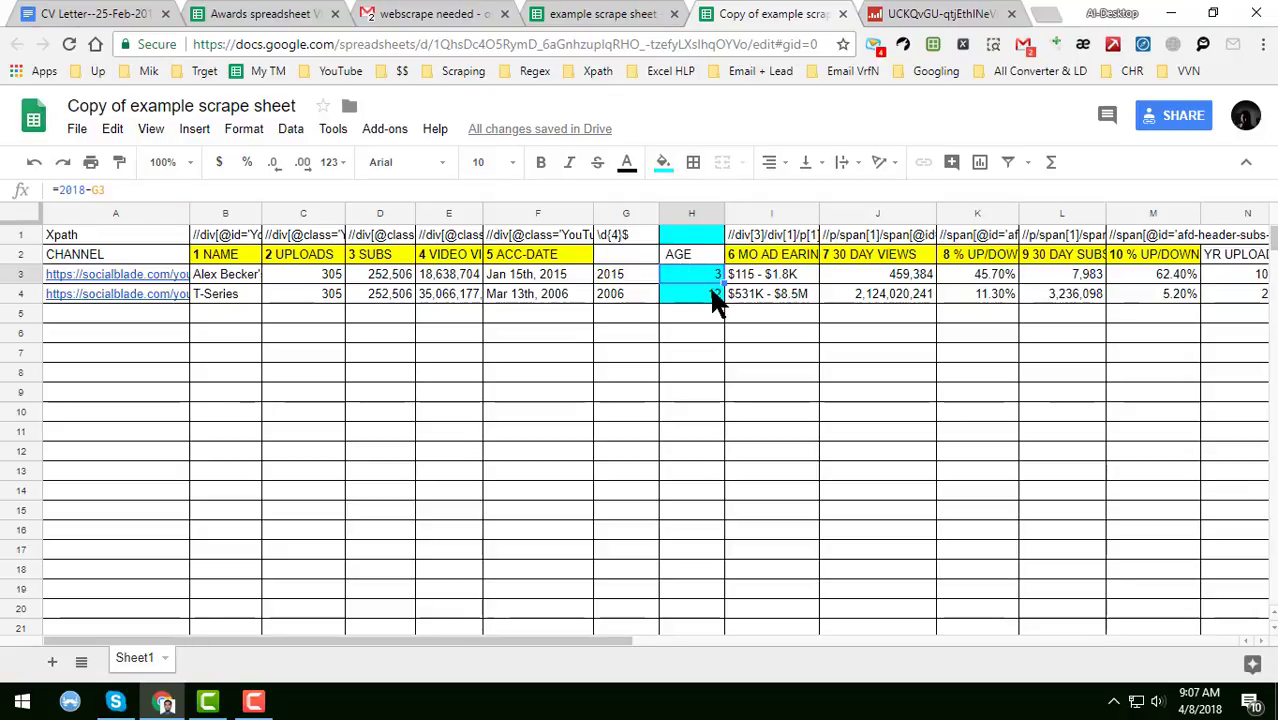
# Step: Check the 6 MO AD EARINGS formula in I3, and locate the estimated earnings and 30-day views percentage on the SocialBlade page
pyautogui.click(783, 257)
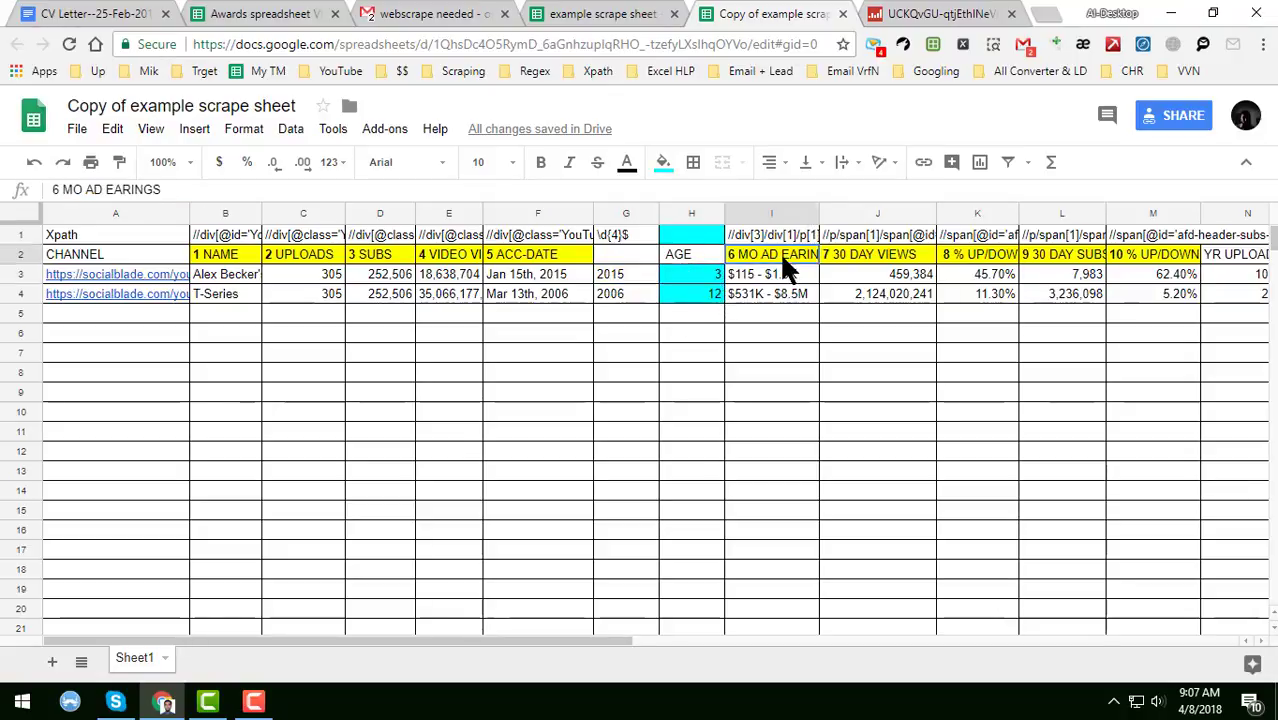
pyautogui.click(797, 274)
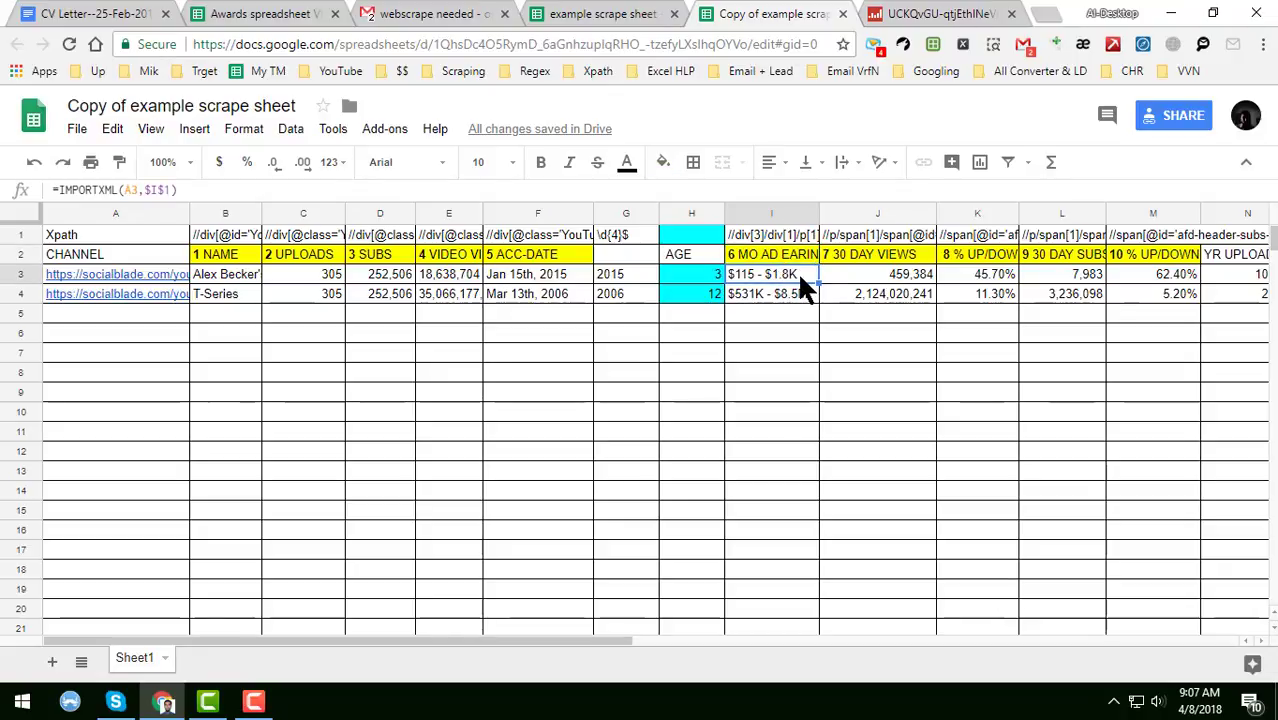
pyautogui.click(930, 14)
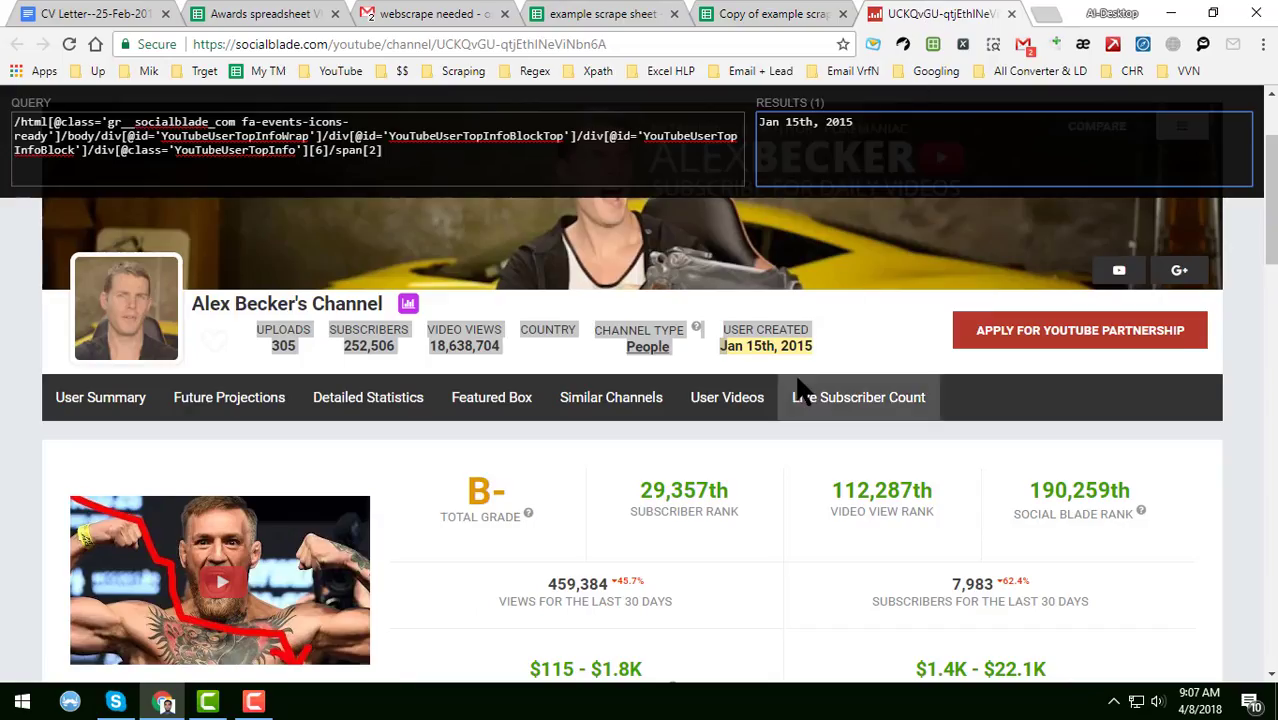
pyautogui.scroll(-3, 799, 392)
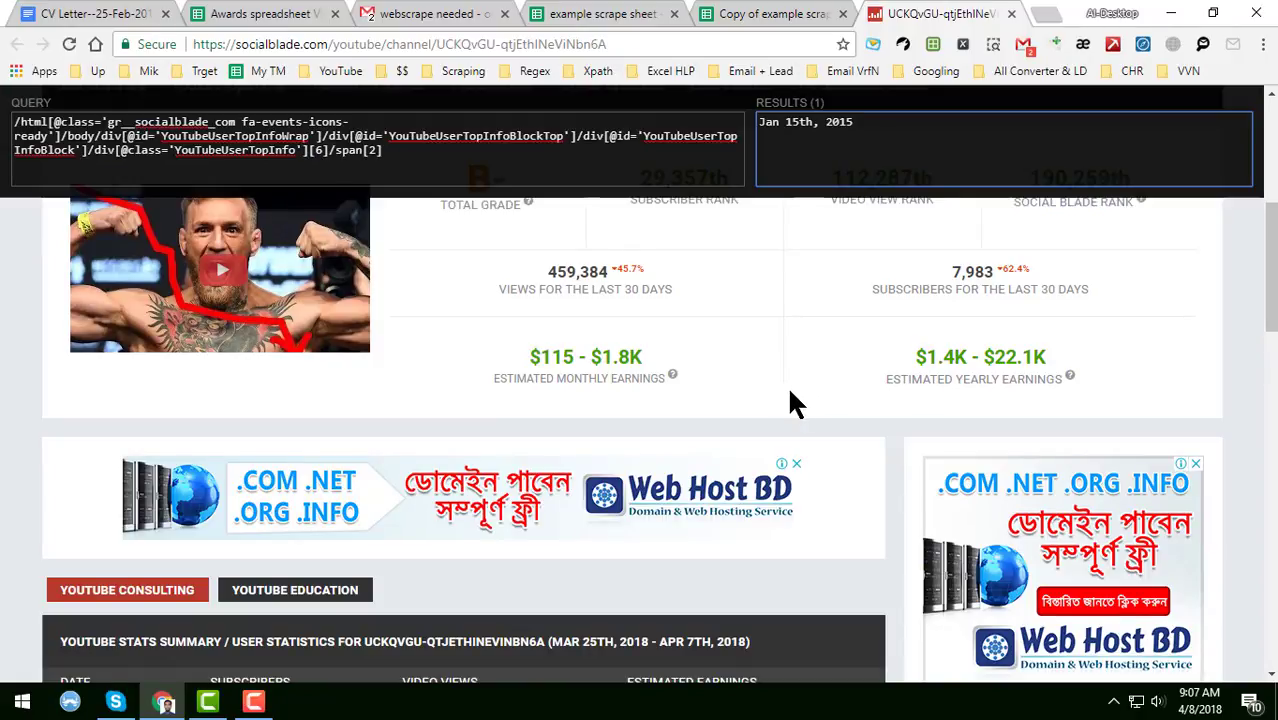
pyautogui.scroll(2, 790, 403)
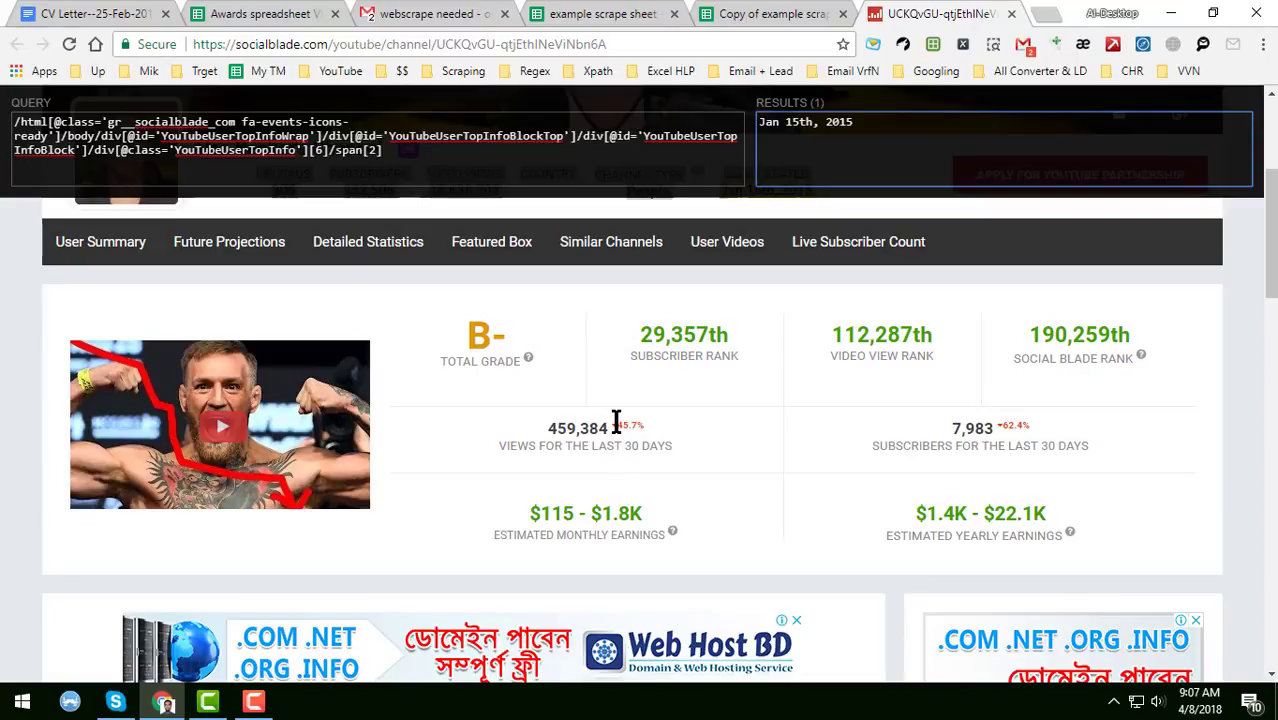
pyautogui.moveTo(619, 428); pyautogui.dragTo(648, 422)
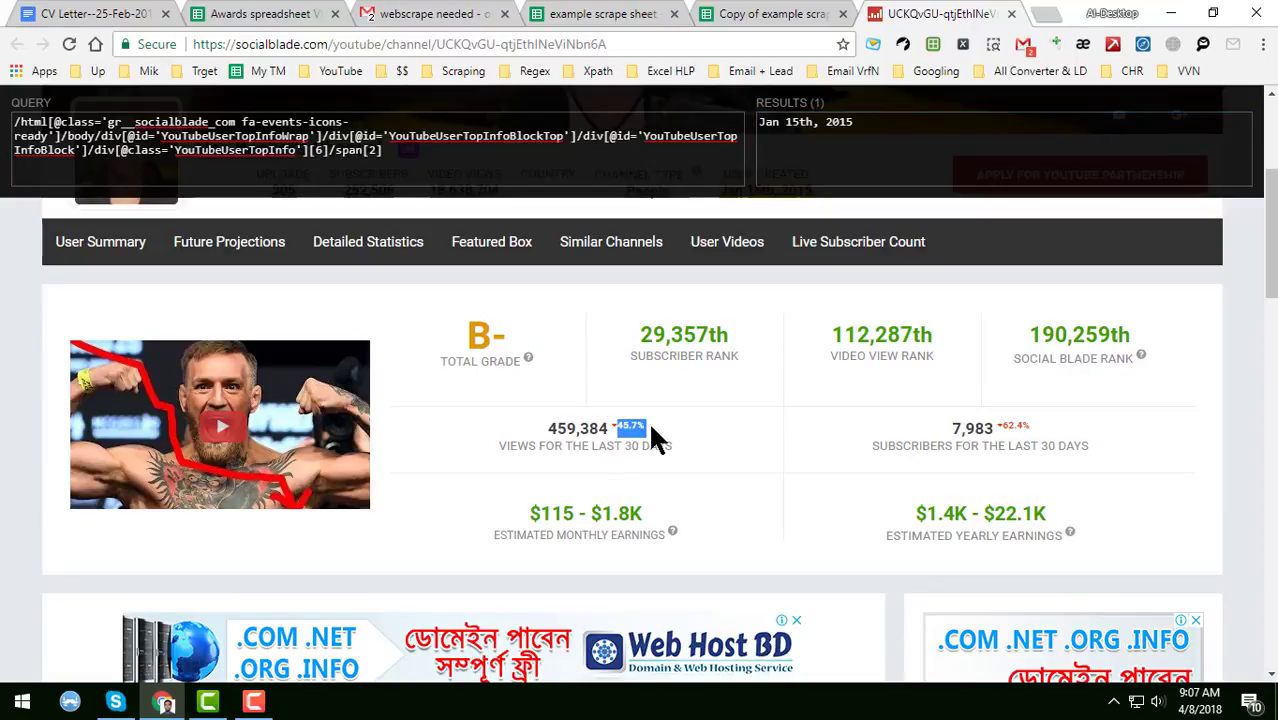
# Step: In the sheet copy, examine the IMPORTXML formulas behind 30 DAY VIEWS in J3 and % UP/DOWN in K3
pyautogui.click(659, 437)
pyautogui.click(760, 14)
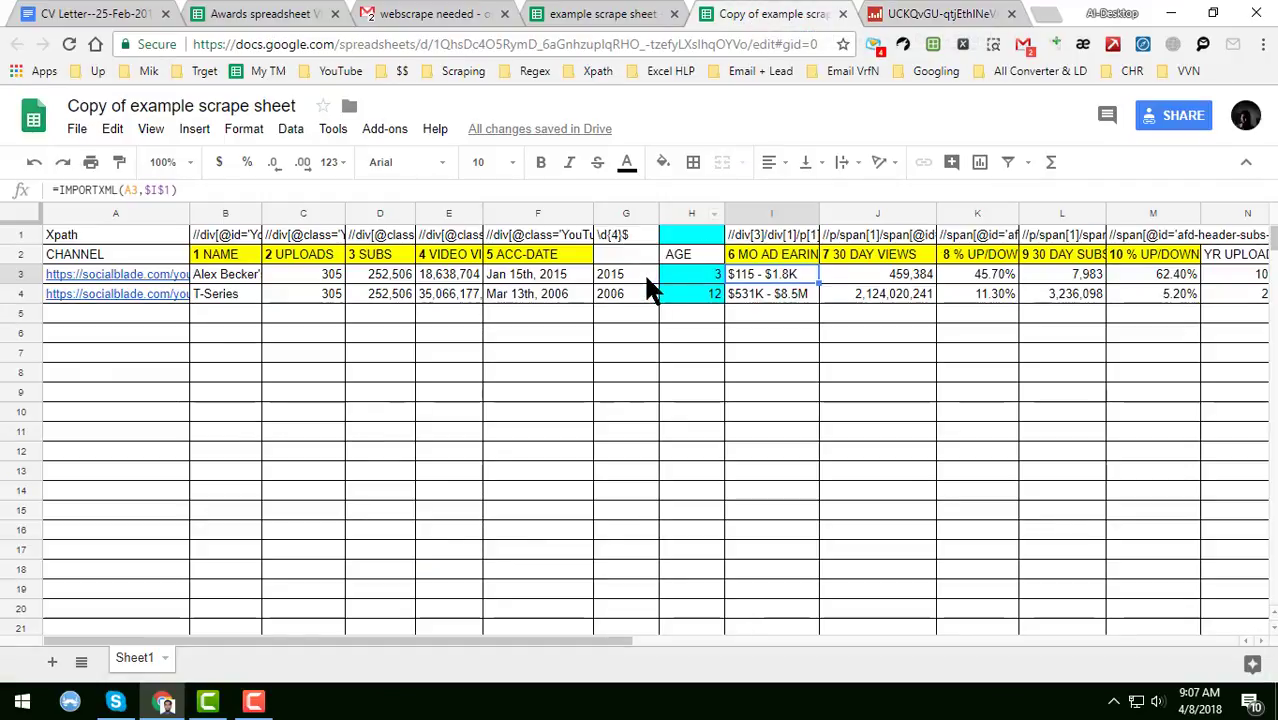
pyautogui.click(857, 274)
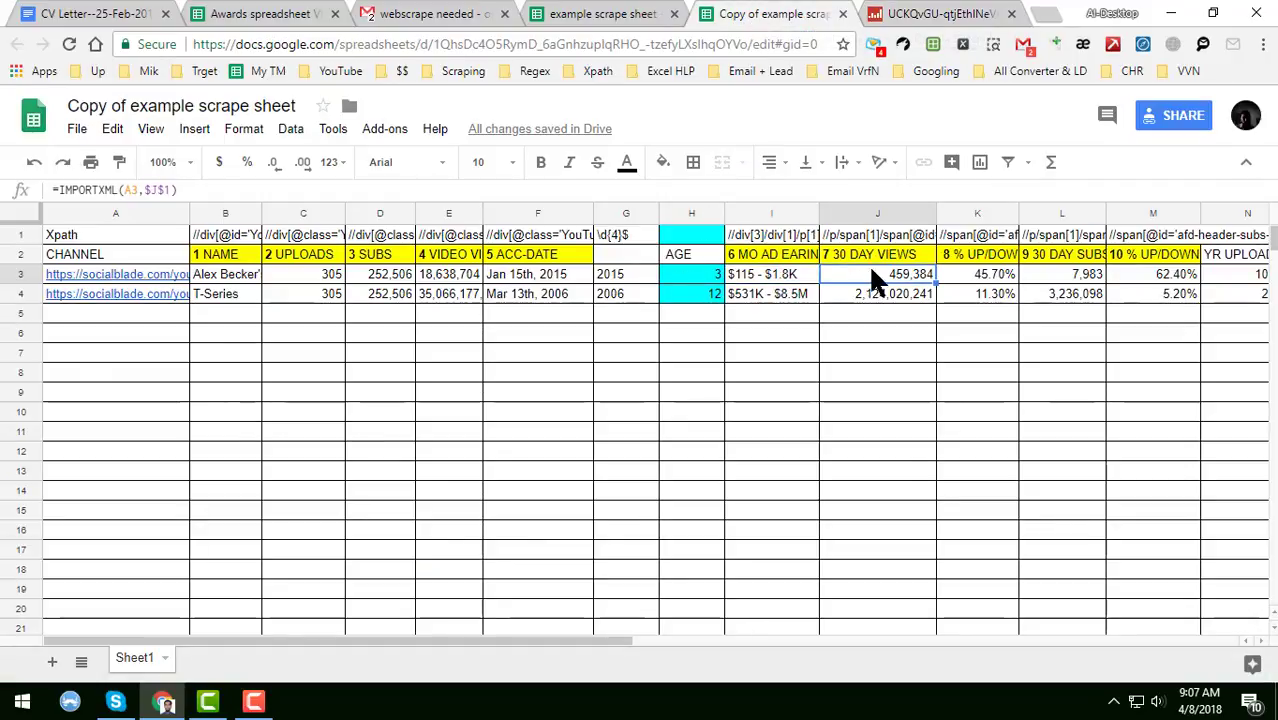
pyautogui.click(955, 268)
pyautogui.click(933, 267)
pyautogui.click(987, 273)
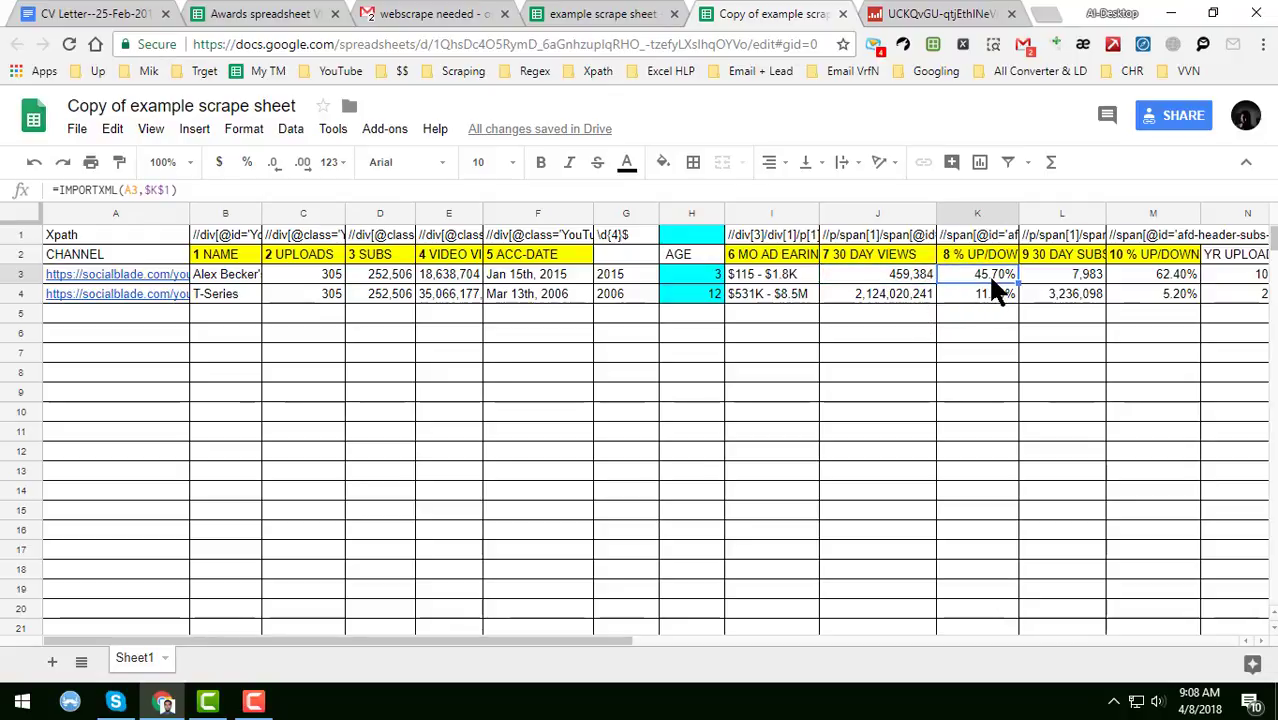
pyautogui.click(974, 252)
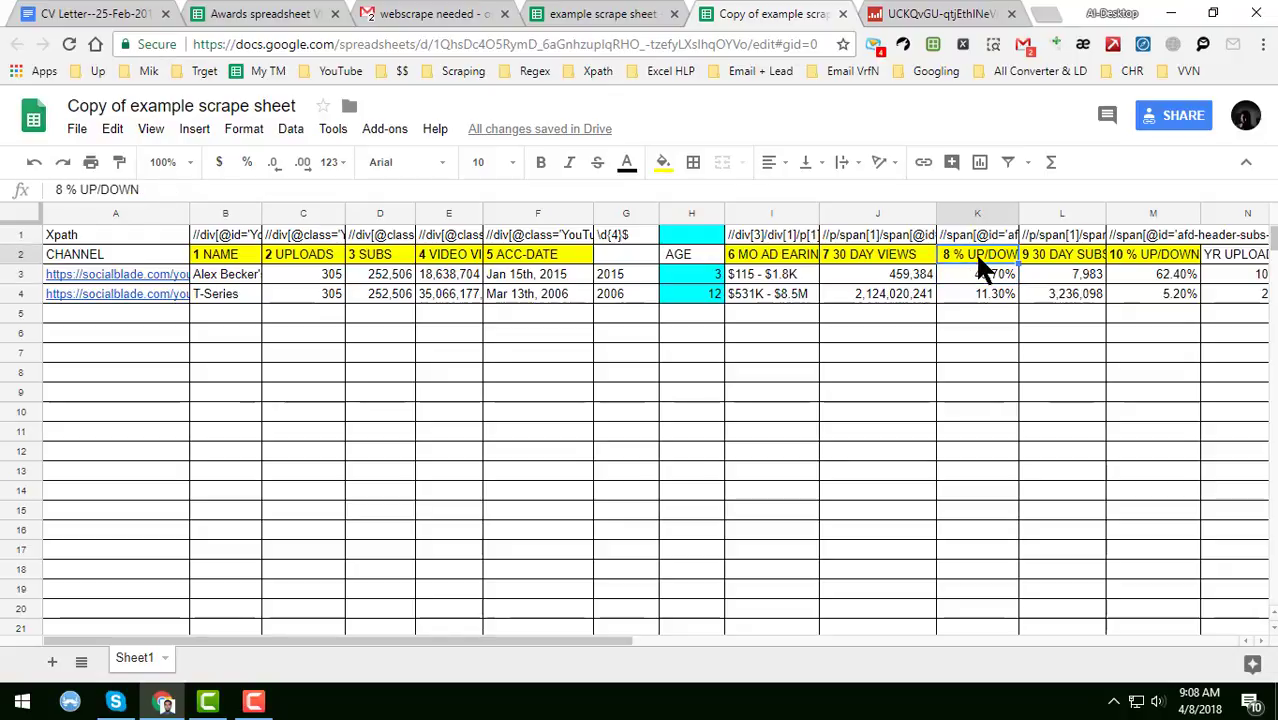
pyautogui.click(987, 278)
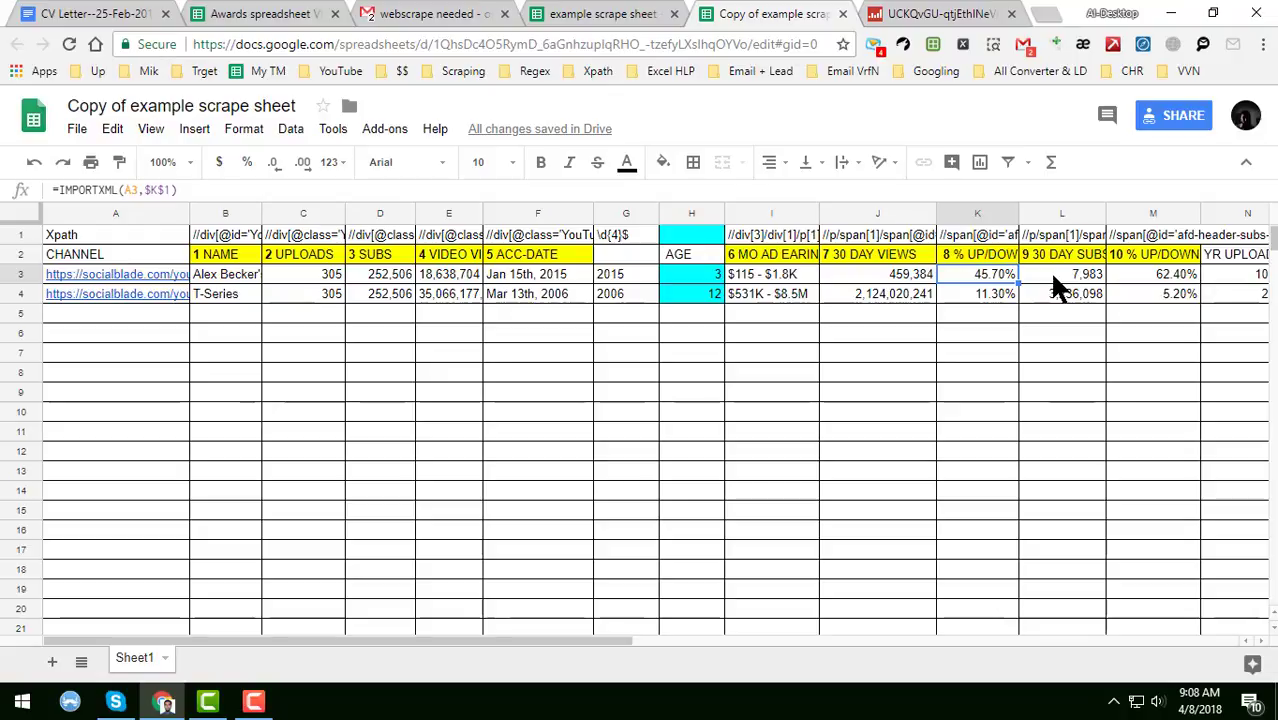
# Step: Compare the sheet's 30-day views and percentage change with the figures on the SocialBlade channel page
pyautogui.click(890, 14)
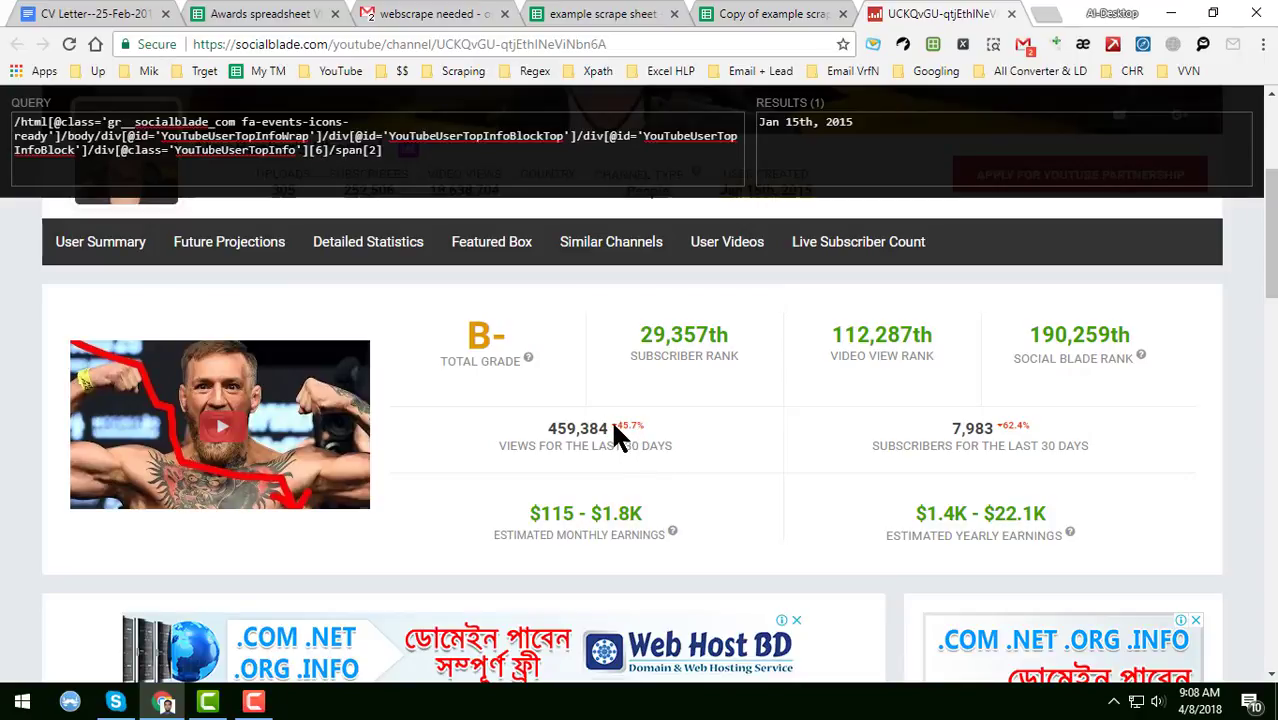
pyautogui.click(797, 14)
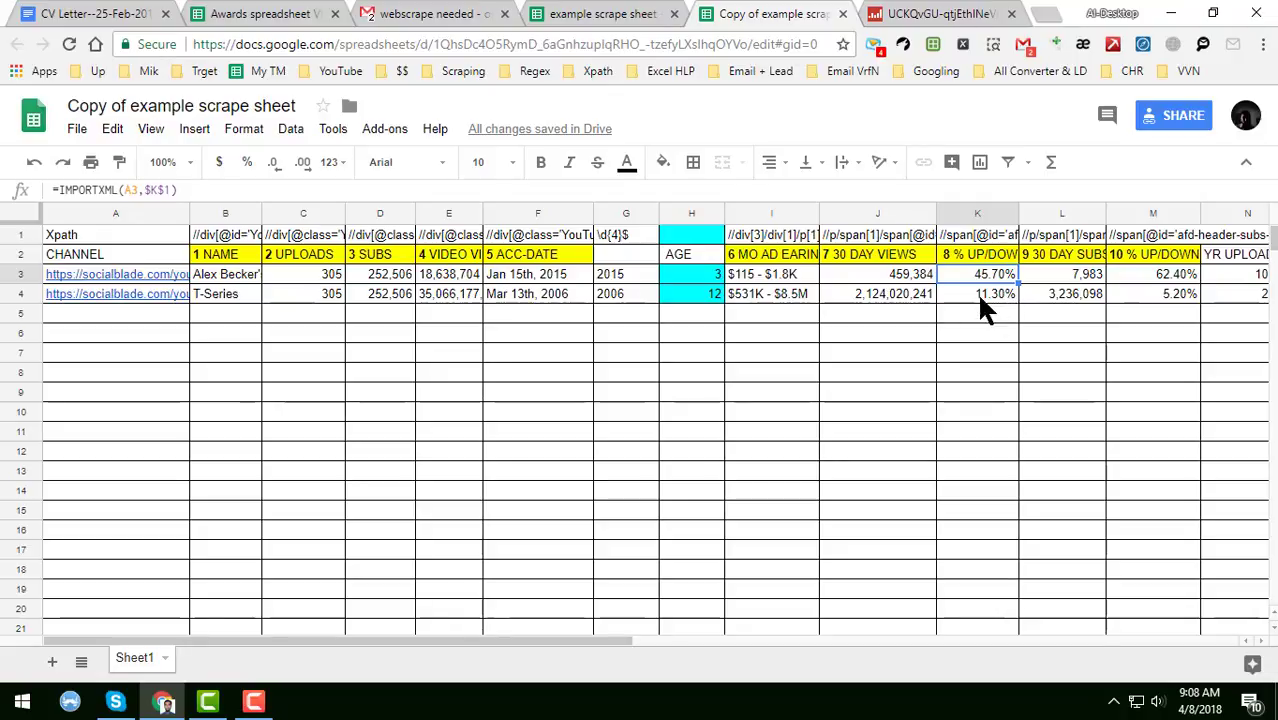
pyautogui.click(903, 279)
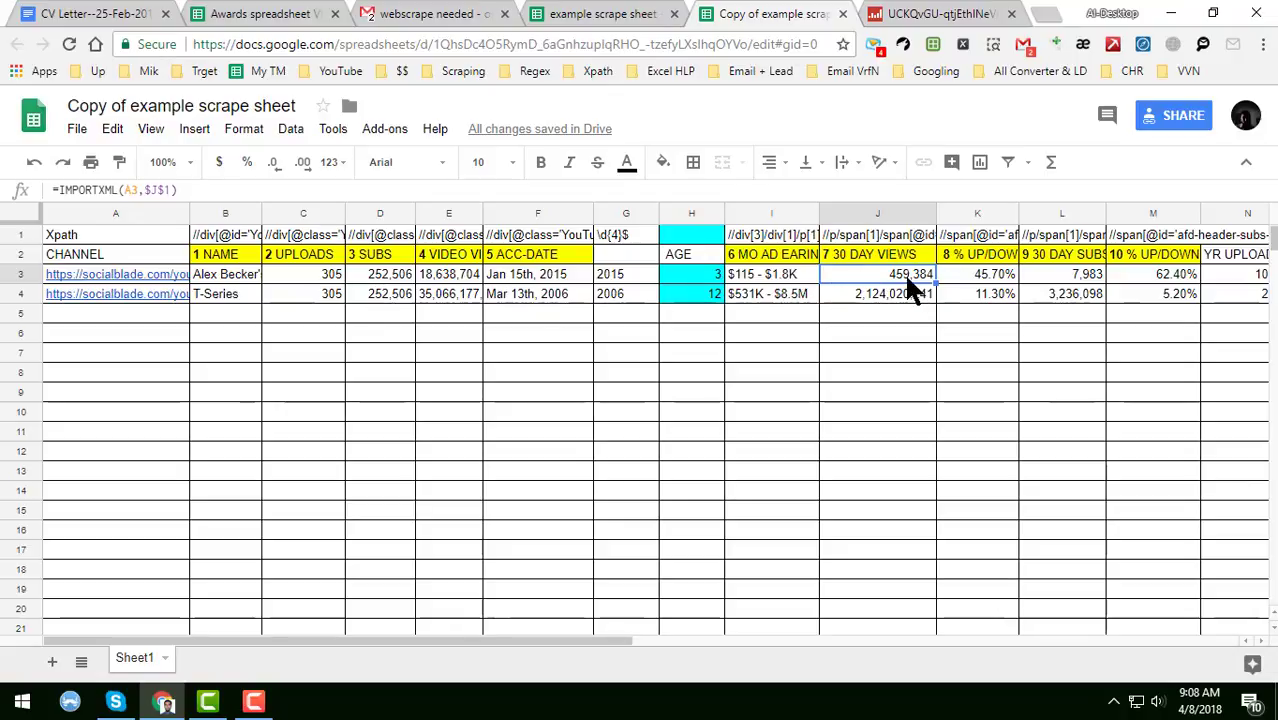
pyautogui.click(940, 13)
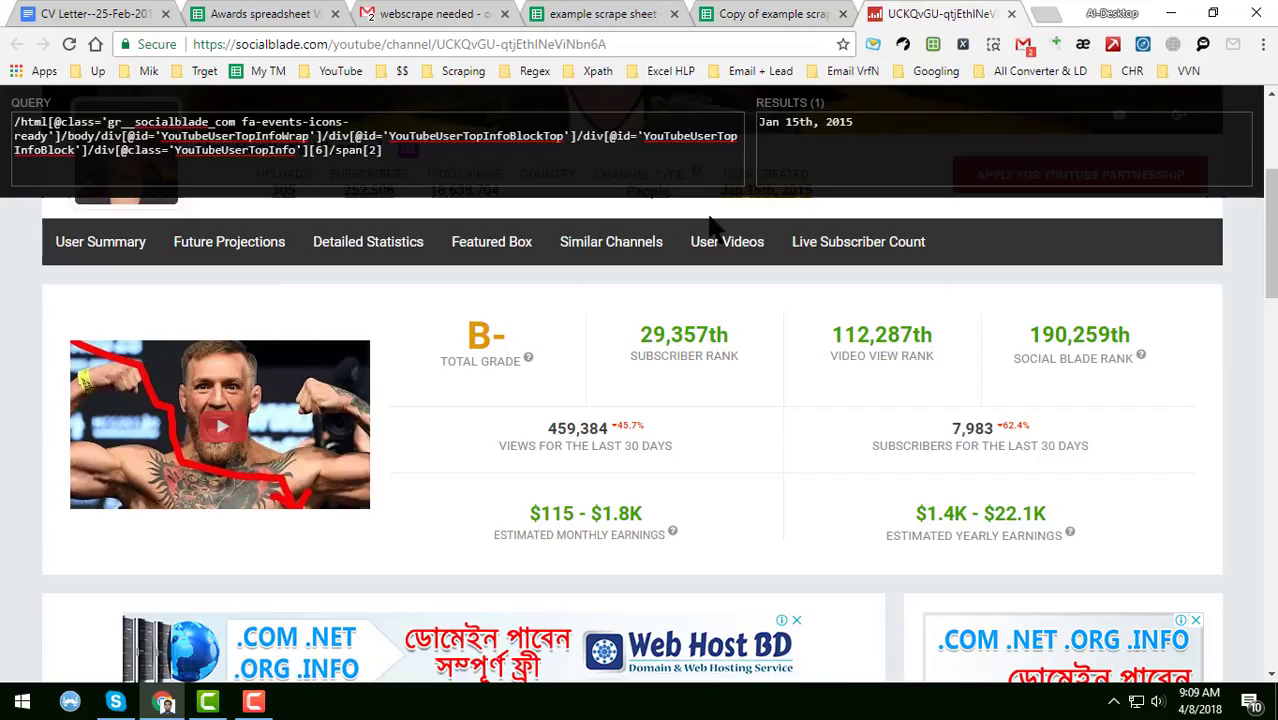
pyautogui.doubleClick(579, 428)
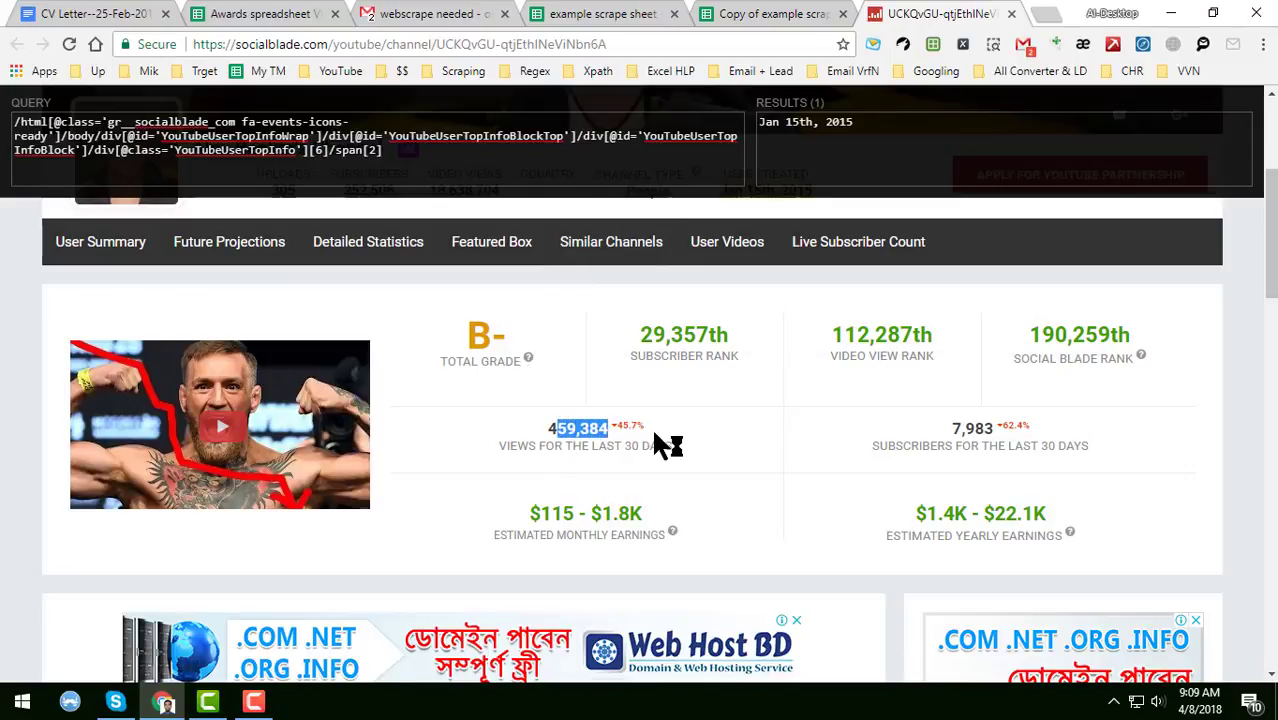
pyautogui.click(634, 428)
pyautogui.moveTo(548, 428); pyautogui.dragTo(647, 428)
pyautogui.click(789, 16)
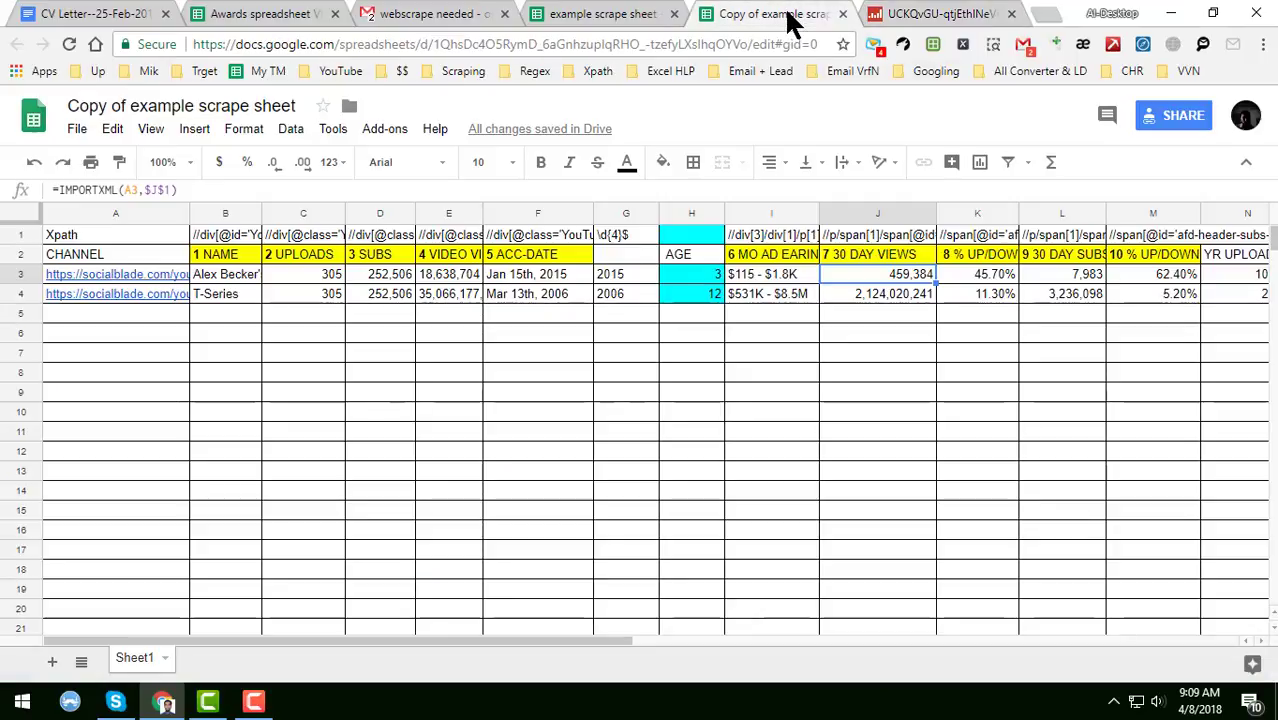
# Step: Examine the MO UPLOADS and YR UPLOADS formulas for T-Series in row 4 of the sheet copy
pyautogui.click(1072, 302)
pyautogui.press('Right')
pyautogui.press('Right')
pyautogui.press('Right')
pyautogui.press('Right')
pyautogui.press('Right')
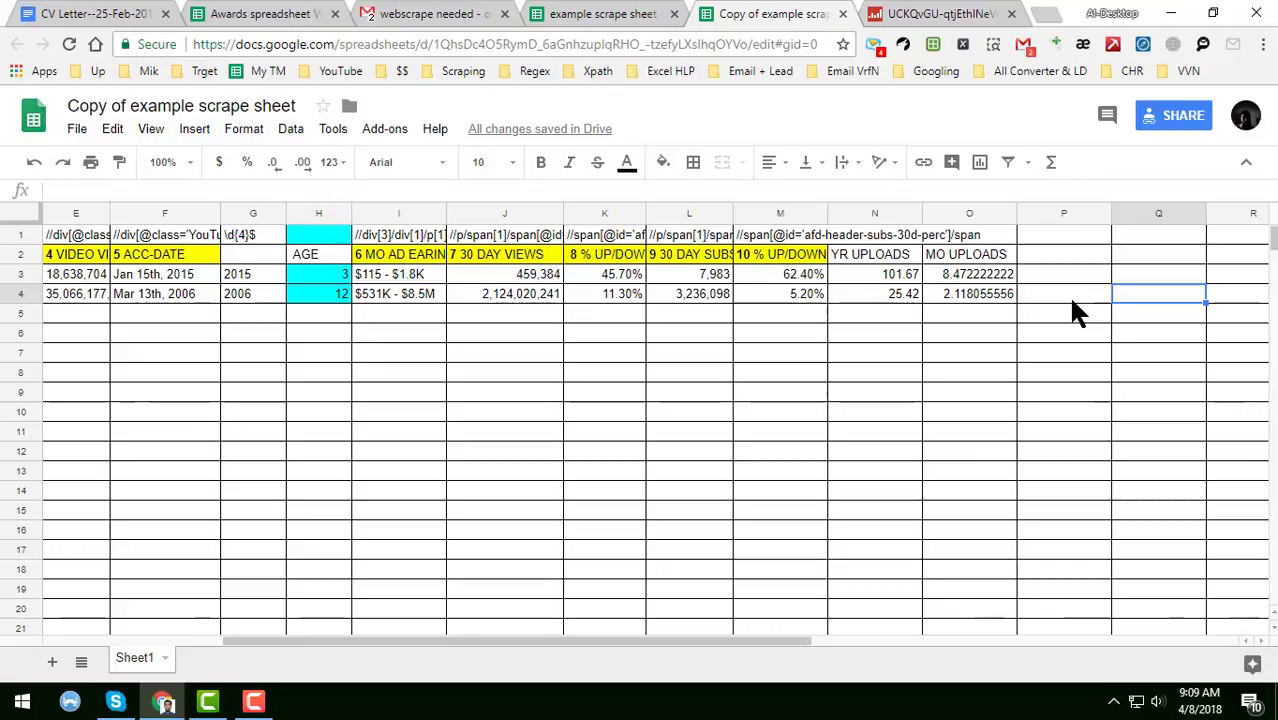
pyautogui.click(955, 295)
pyautogui.click(898, 310)
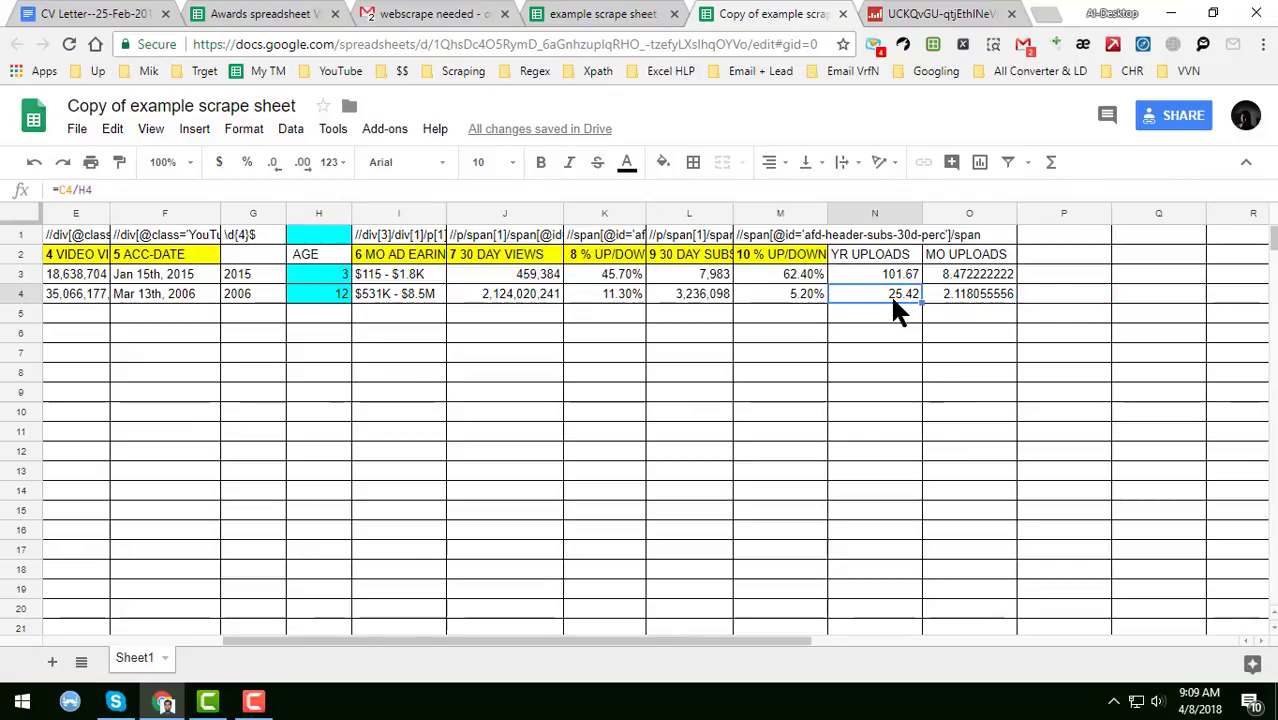
# Step: Go back to the CHANNEL column and check the SocialBlade links in A4 and A3
pyautogui.press('Left')
pyautogui.press('Left')
pyautogui.press('Left')
pyautogui.press('Left')
pyautogui.press('Left')
pyautogui.press('Left')
pyautogui.press('Left')
pyautogui.press('Left')
pyautogui.press('Left')
pyautogui.press('Left')
pyautogui.press('Left')
pyautogui.press('Left')
pyautogui.press('Left')
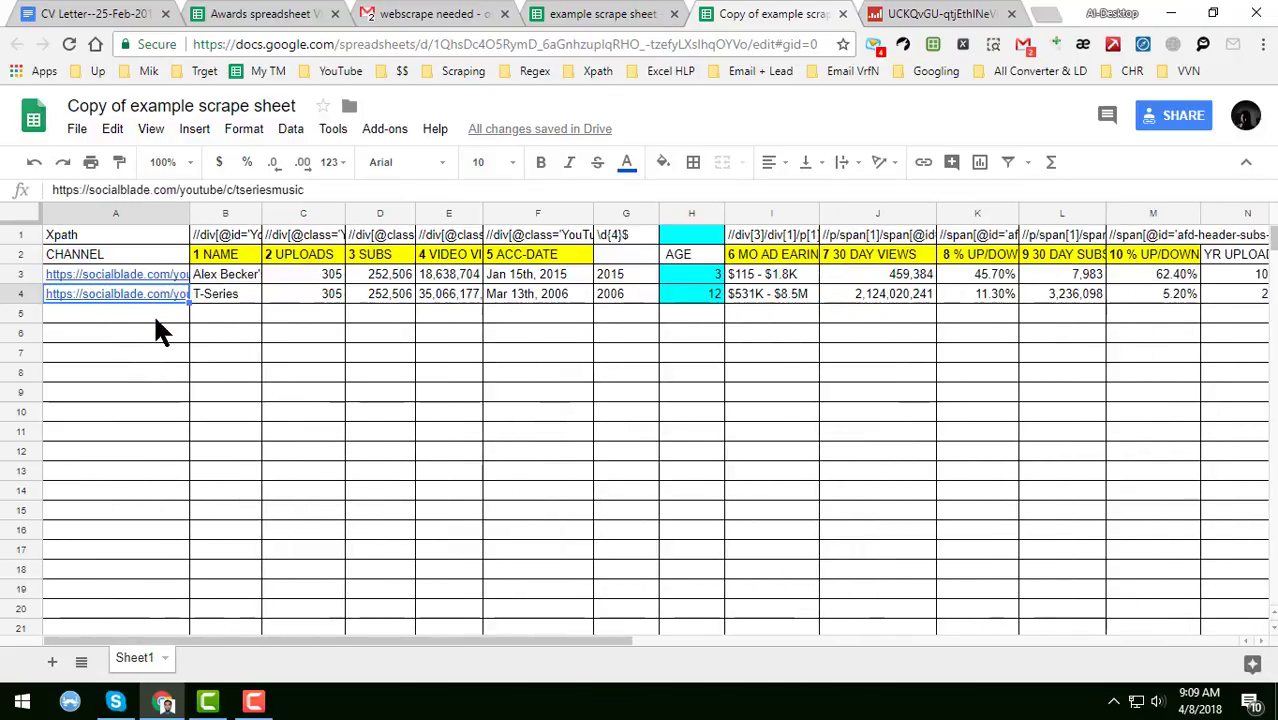
pyautogui.click(153, 313)
pyautogui.click(156, 271)
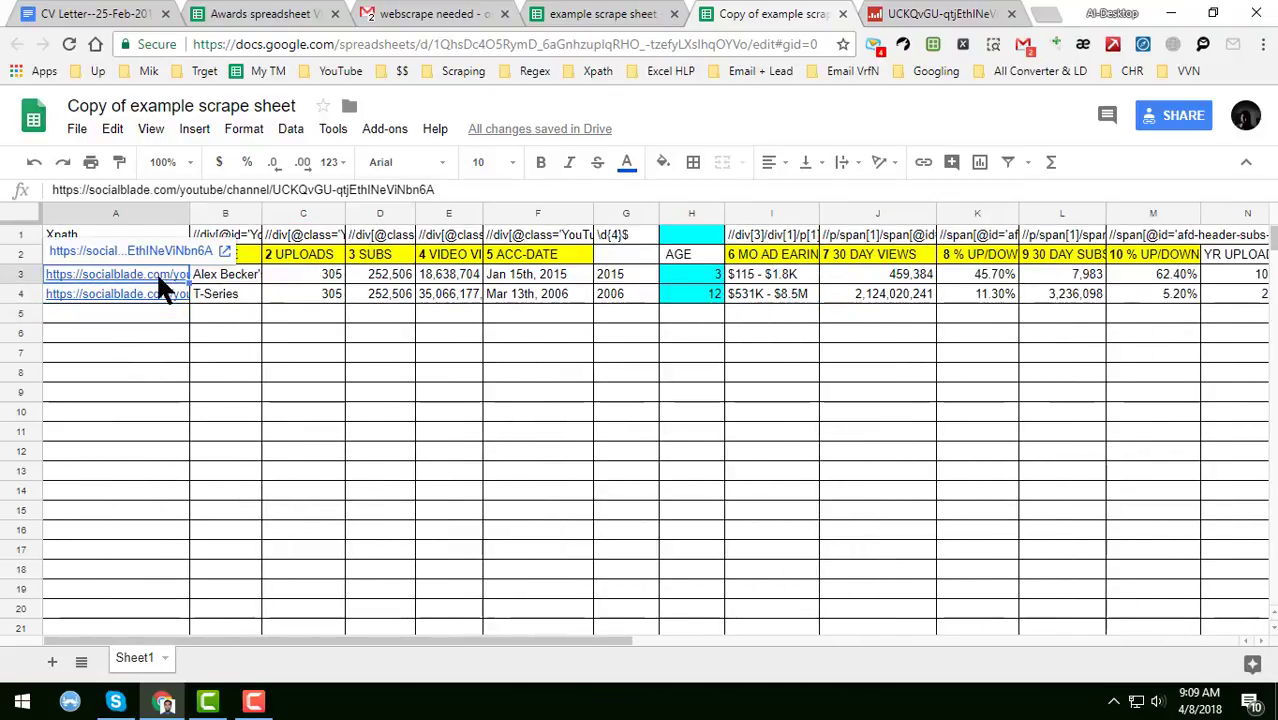
# Step: On the SocialBlade page, hide XPath Helper and open the Top 50 YouTubers chart in a new tab
pyautogui.click(893, 12)
pyautogui.scroll(-5, 665, 355)
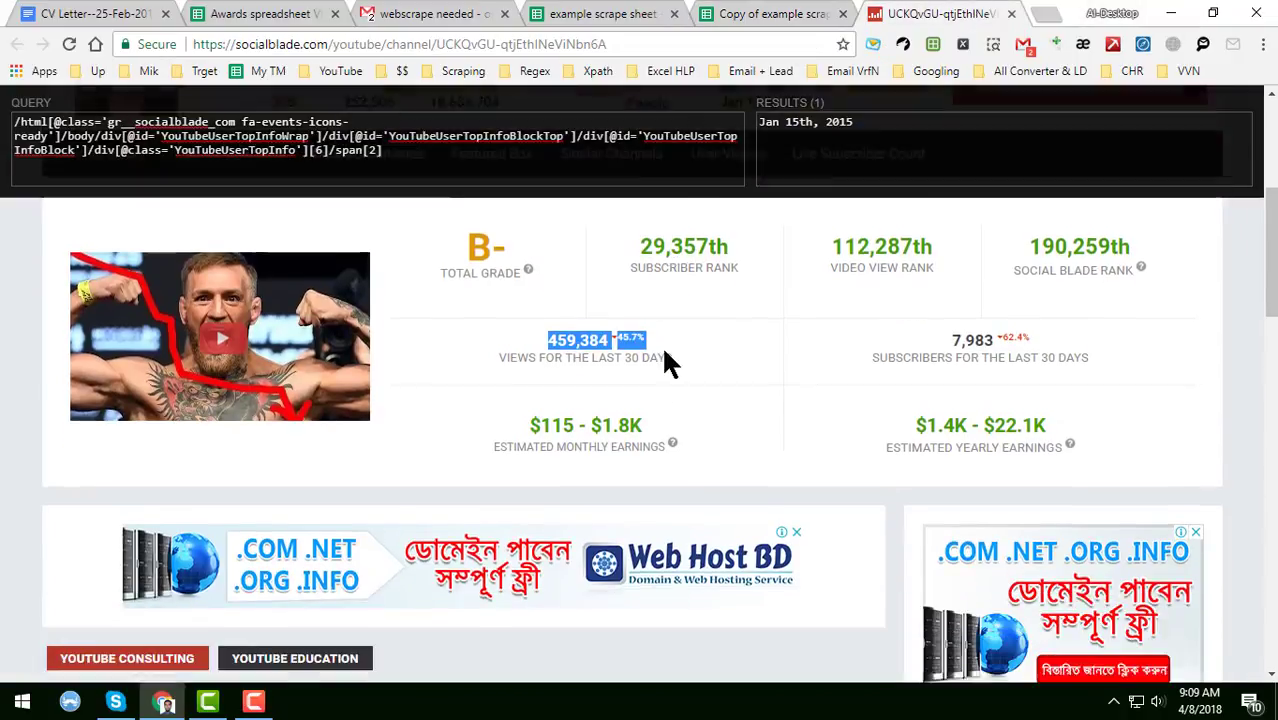
pyautogui.scroll(7, 230, 410)
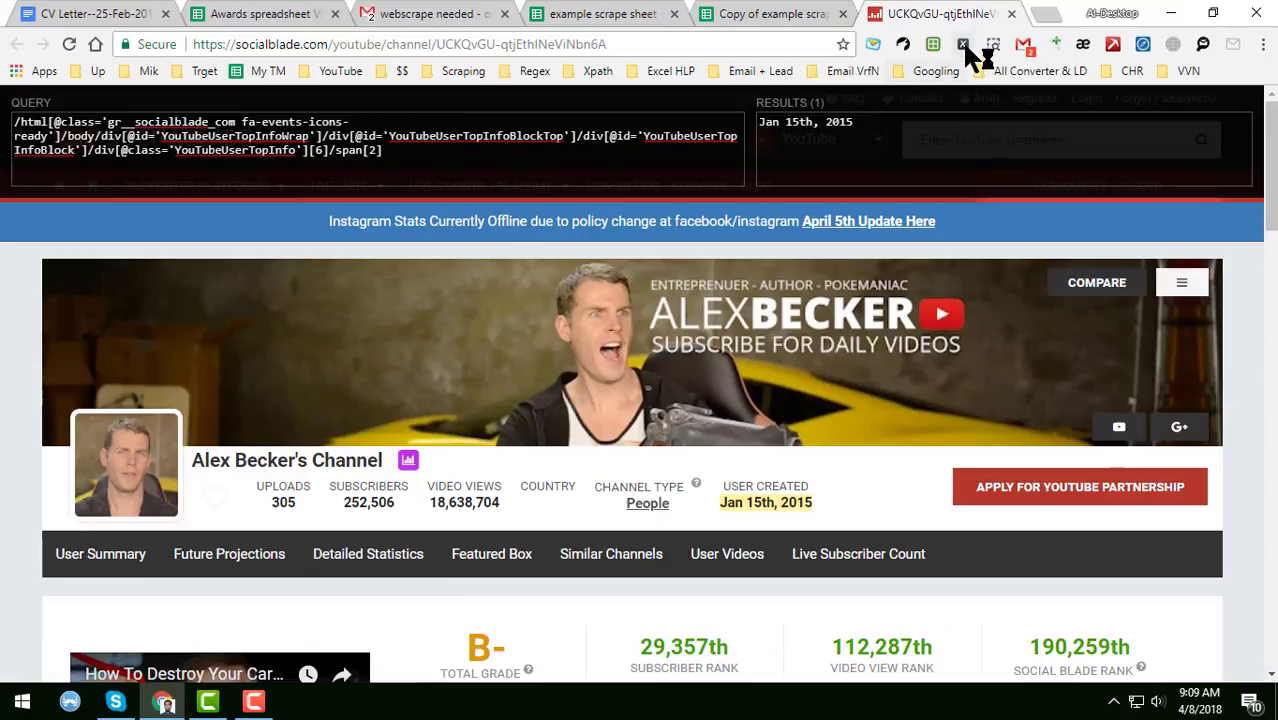
pyautogui.click(963, 44)
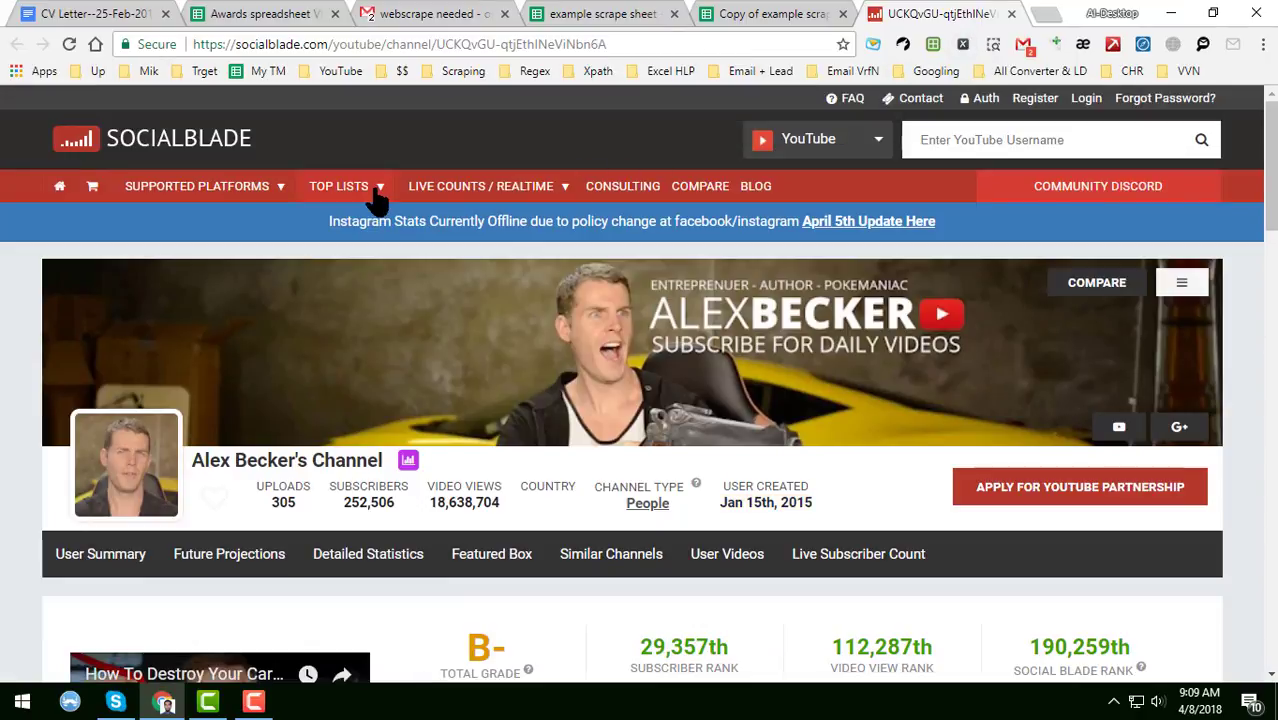
pyautogui.moveTo(377, 200)
pyautogui.middleClick(352, 279)
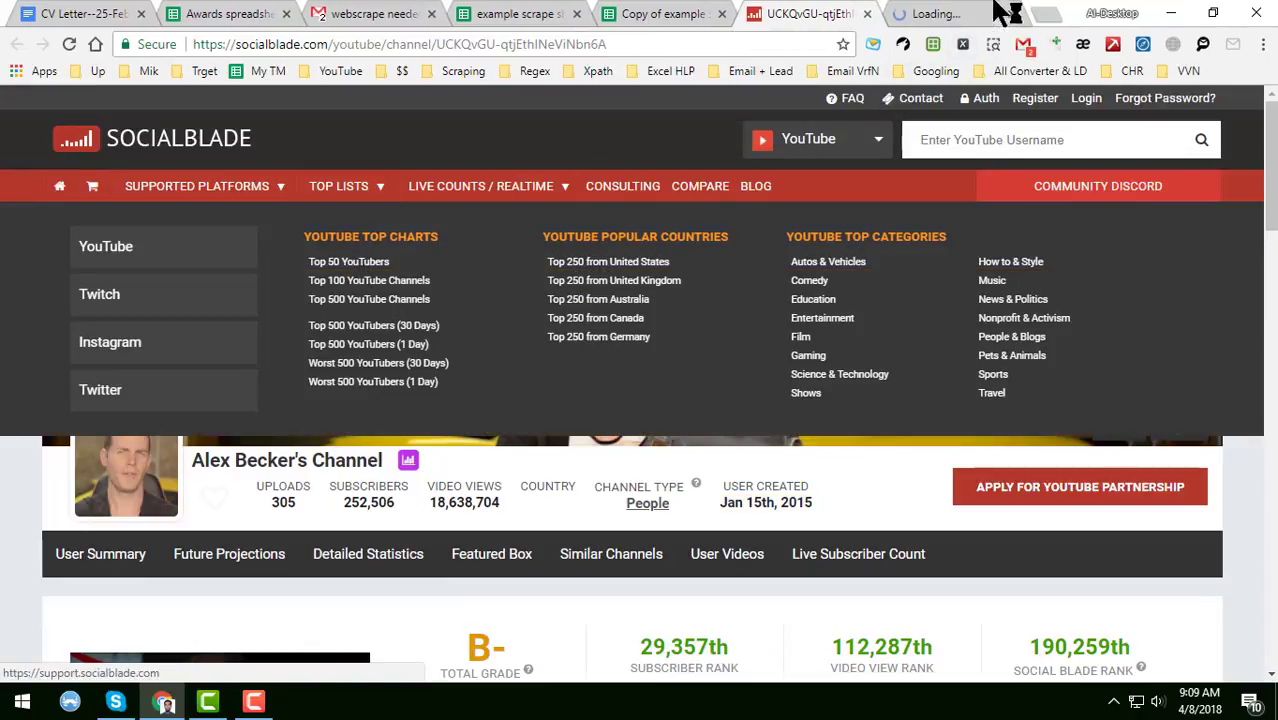
pyautogui.click(932, 14)
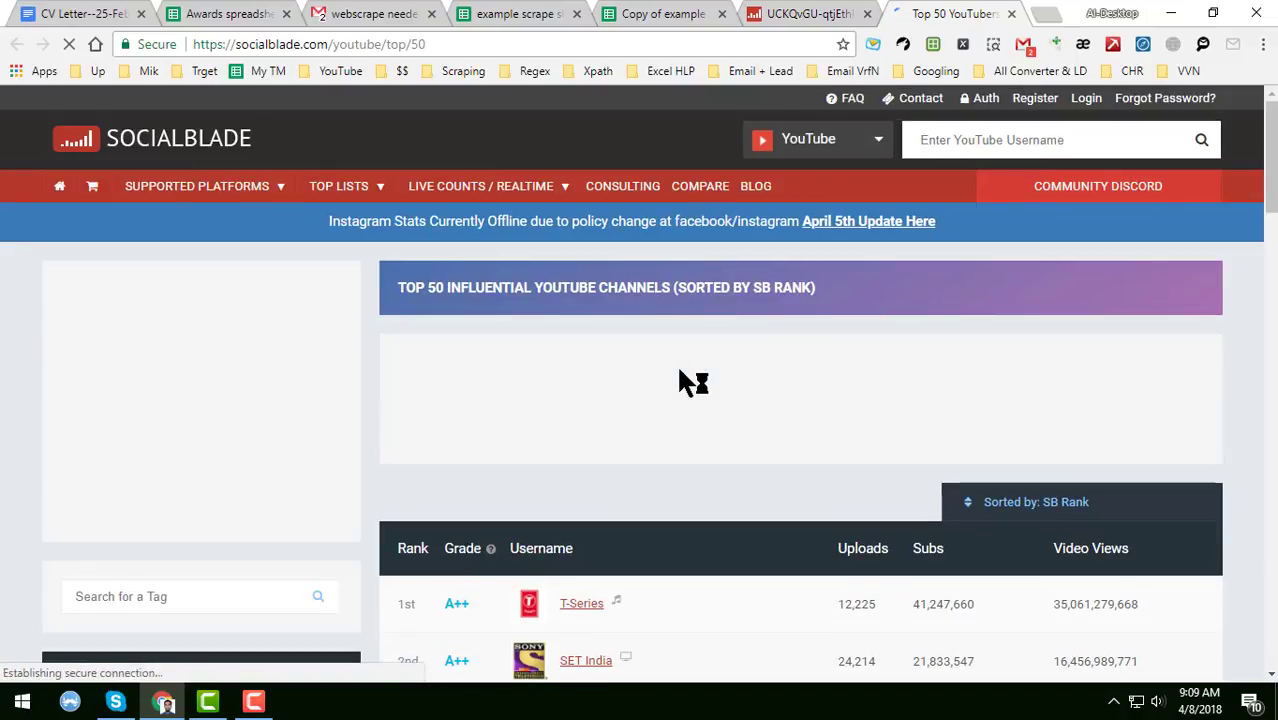
pyautogui.scroll(-2, 676, 390)
pyautogui.scroll(-3, 625, 520)
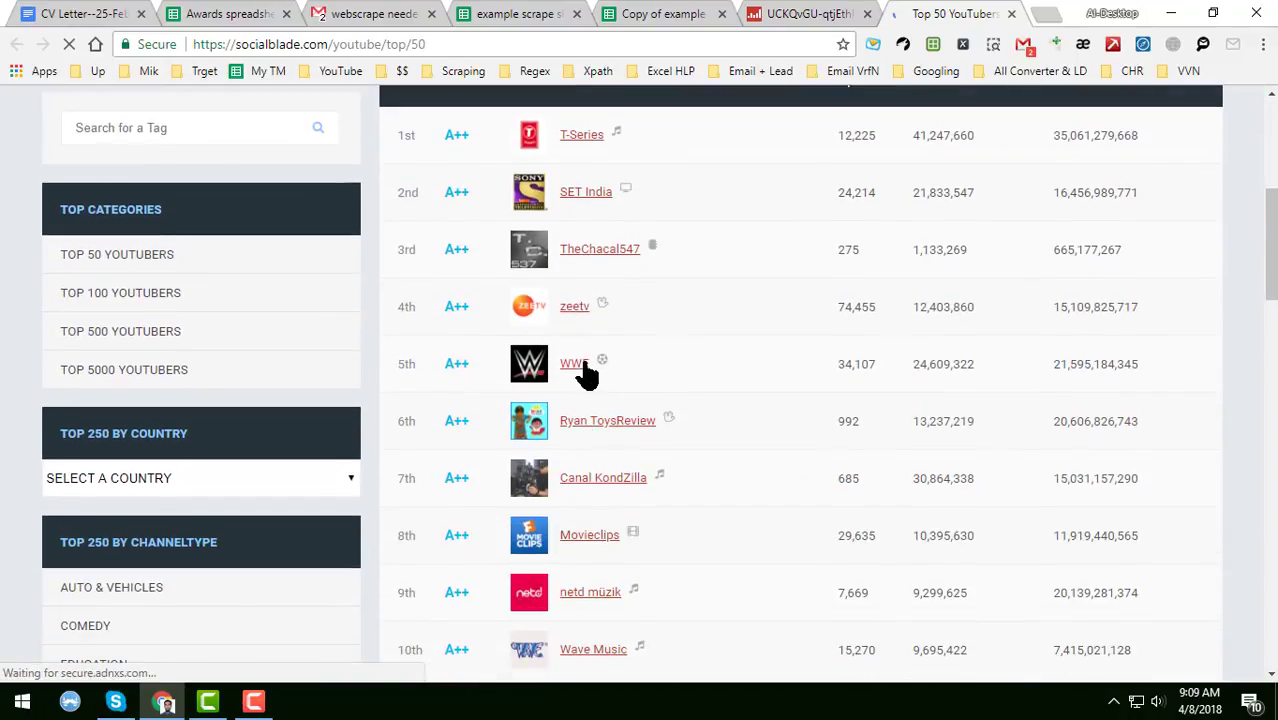
pyautogui.scroll(-5, 580, 372)
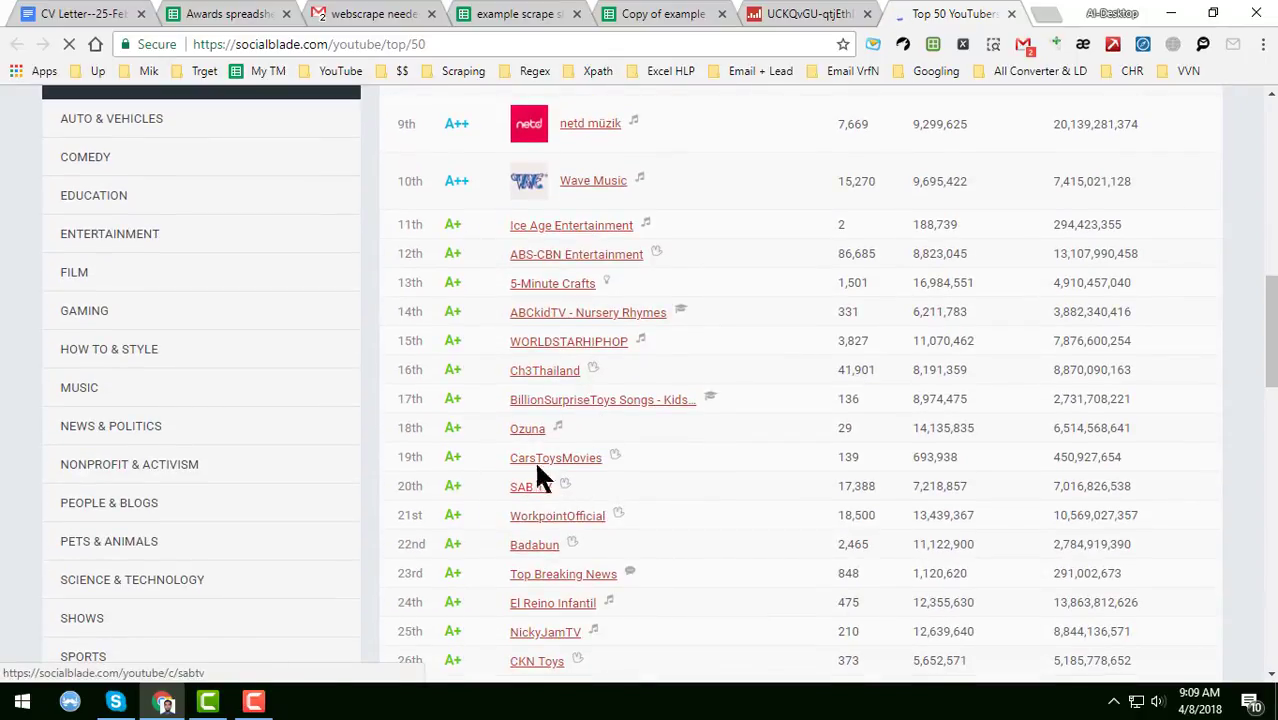
pyautogui.middleClick(530, 430)
pyautogui.click(945, 14)
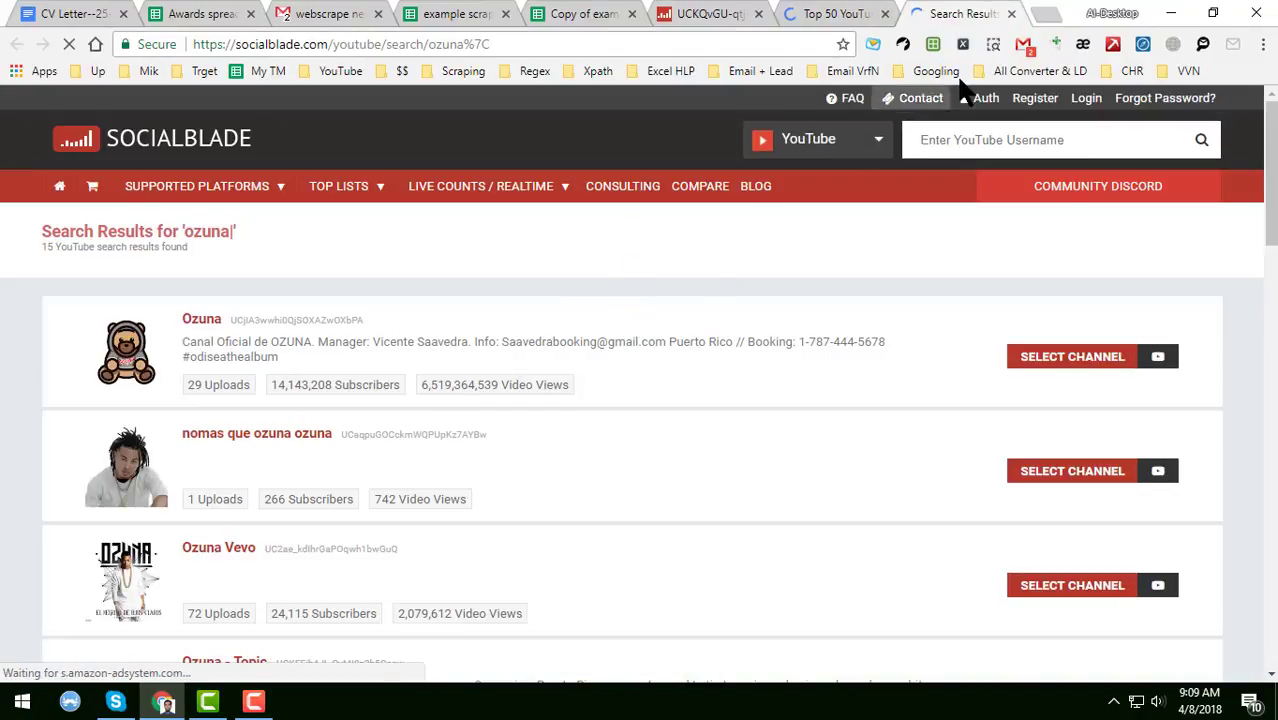
pyautogui.click(1011, 14)
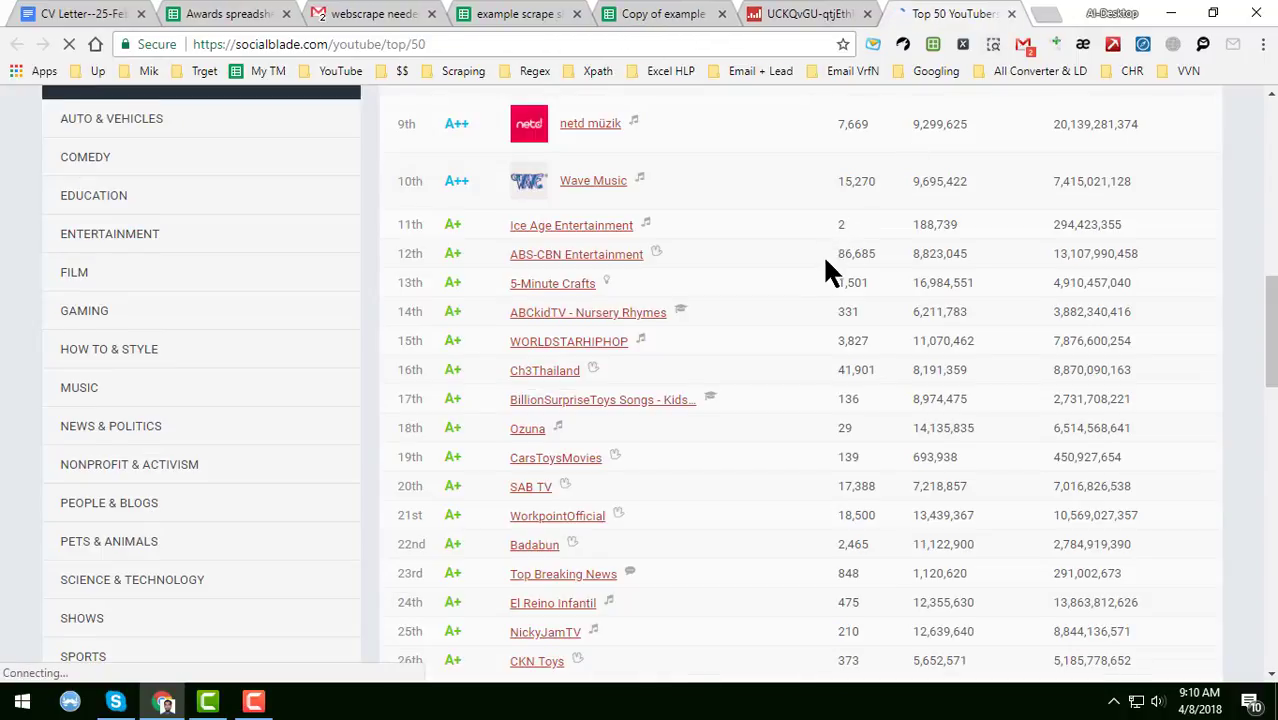
# Step: Open the CKN Toys channel from the top 50 list in a new tab and review its statistics
pyautogui.scroll(-3, 760, 330)
pyautogui.middleClick(540, 355)
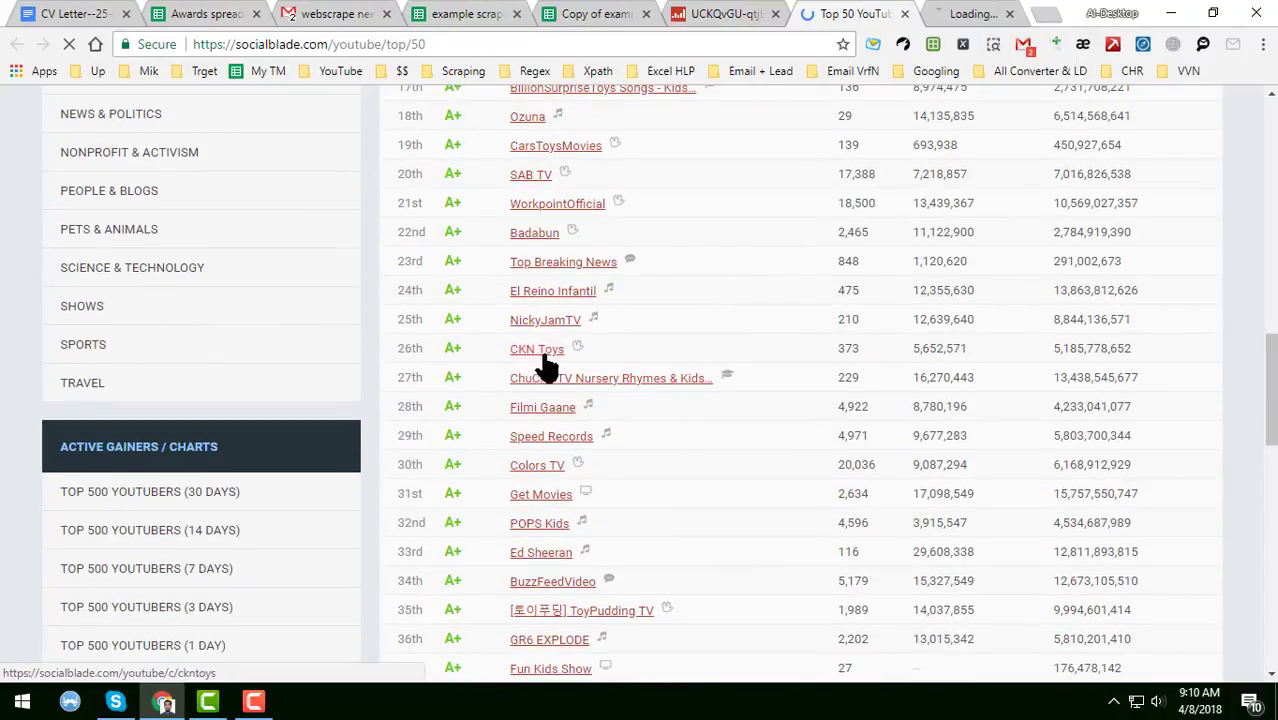
pyautogui.click(975, 14)
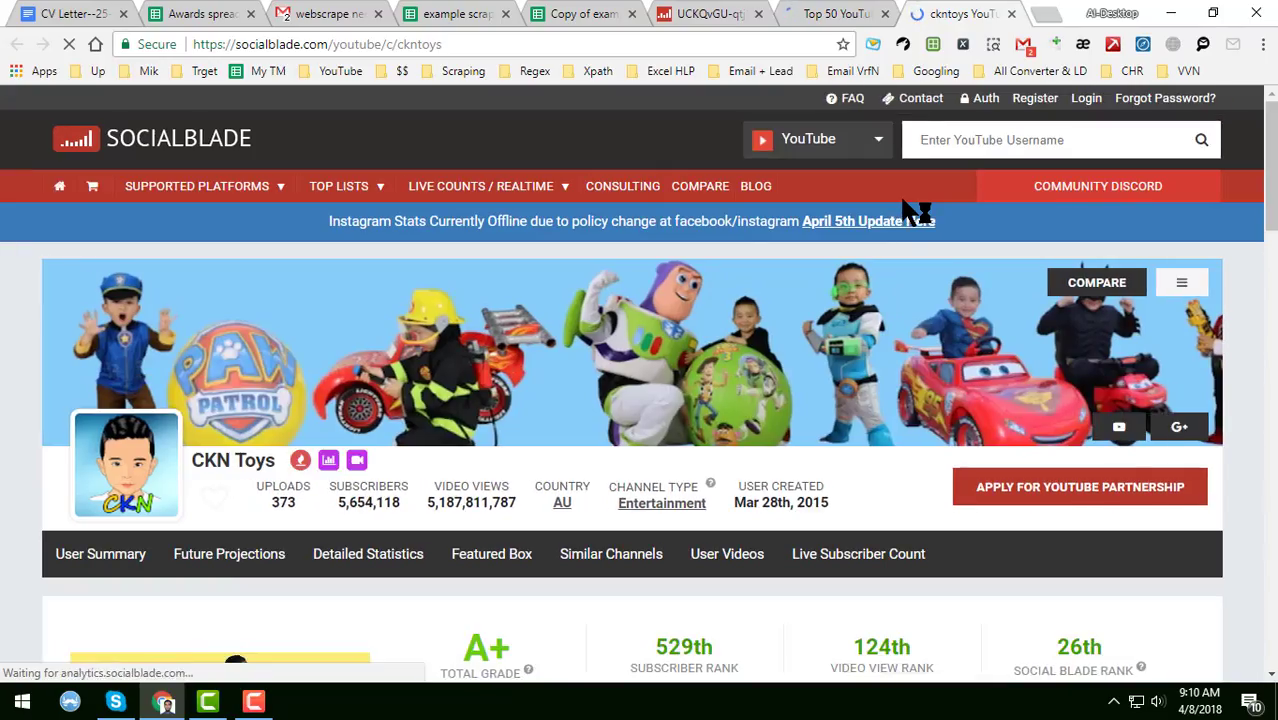
pyautogui.scroll(-2, 720, 415)
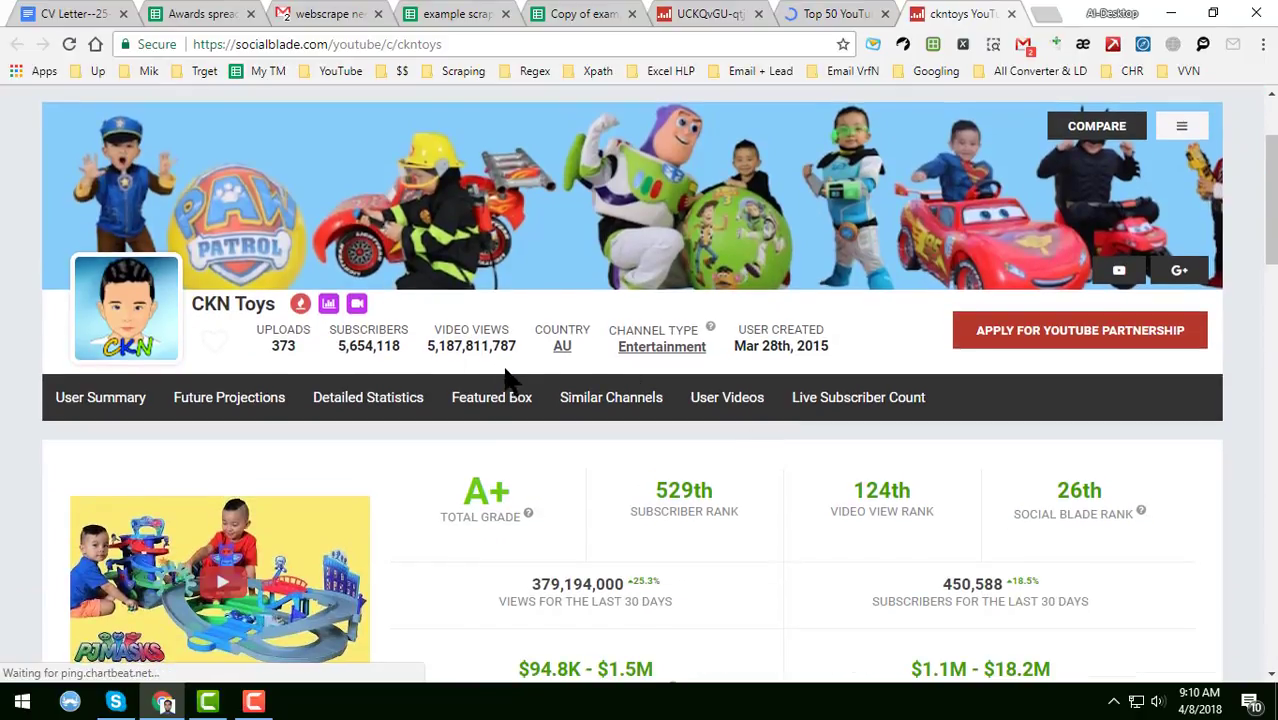
pyautogui.scroll(-3, 510, 378)
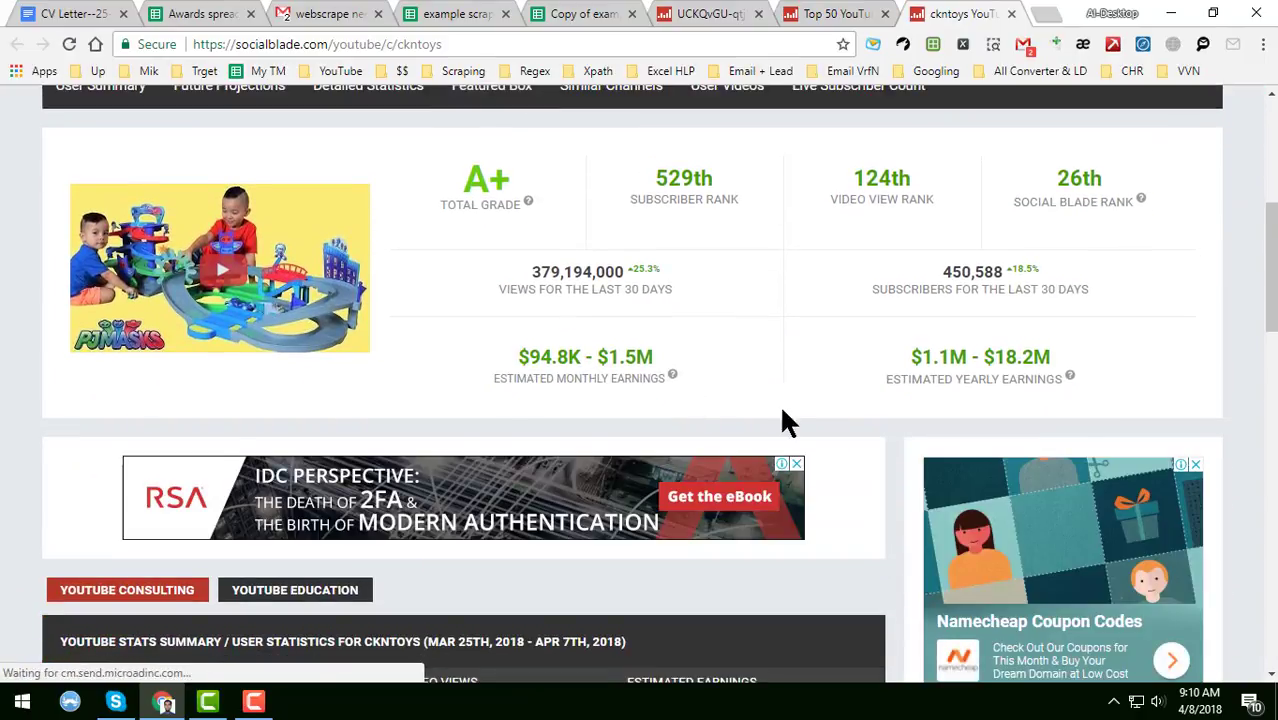
pyautogui.scroll(5, 779, 405)
pyautogui.click(760, 48)
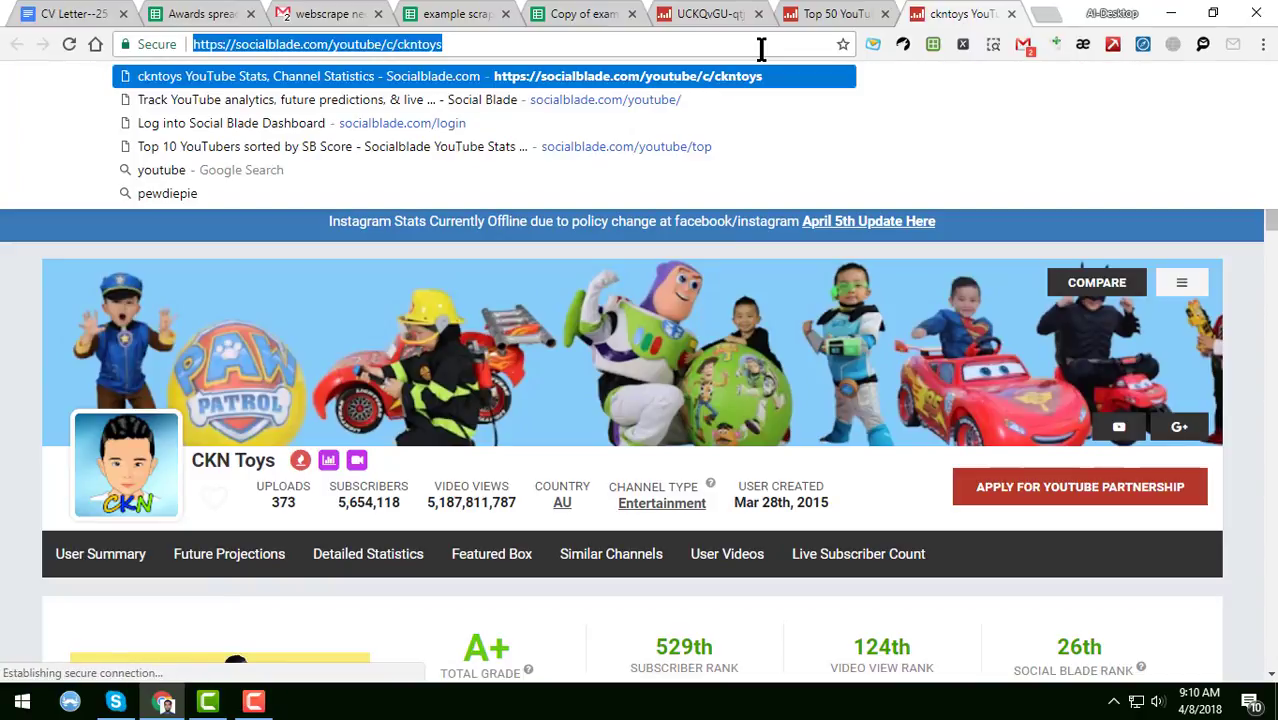
pyautogui.click(570, 8)
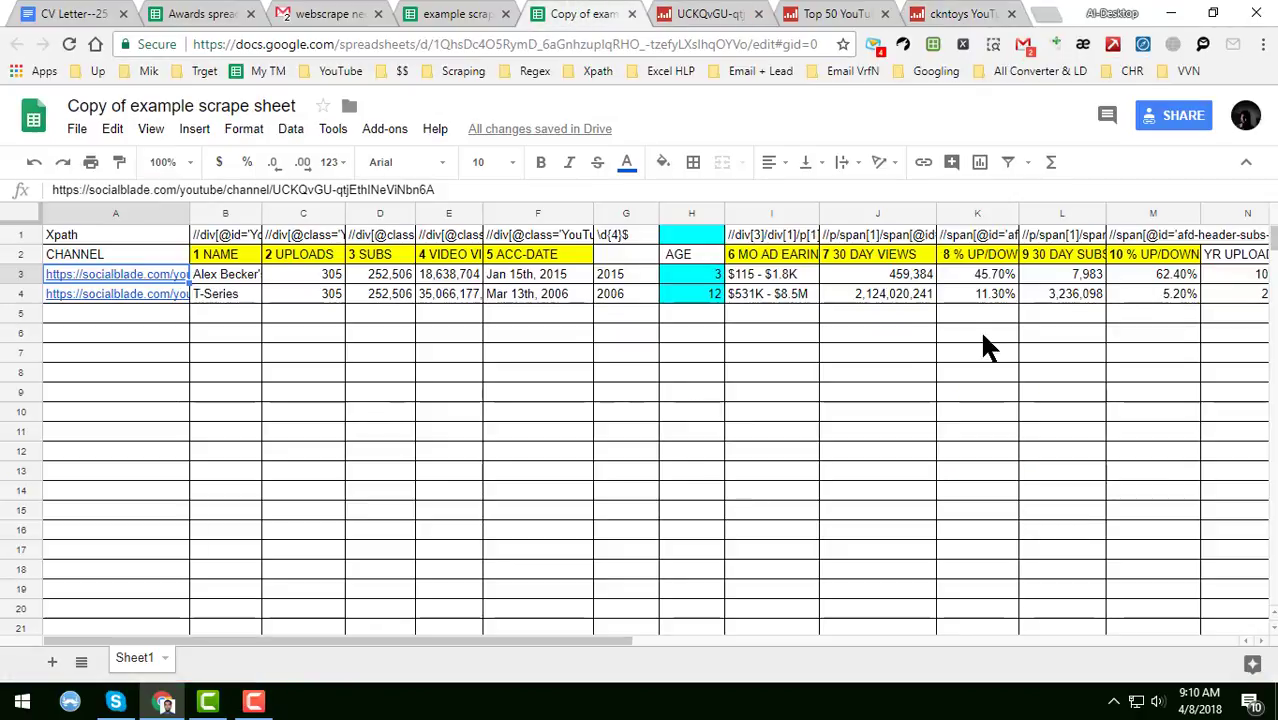
pyautogui.click(164, 313)
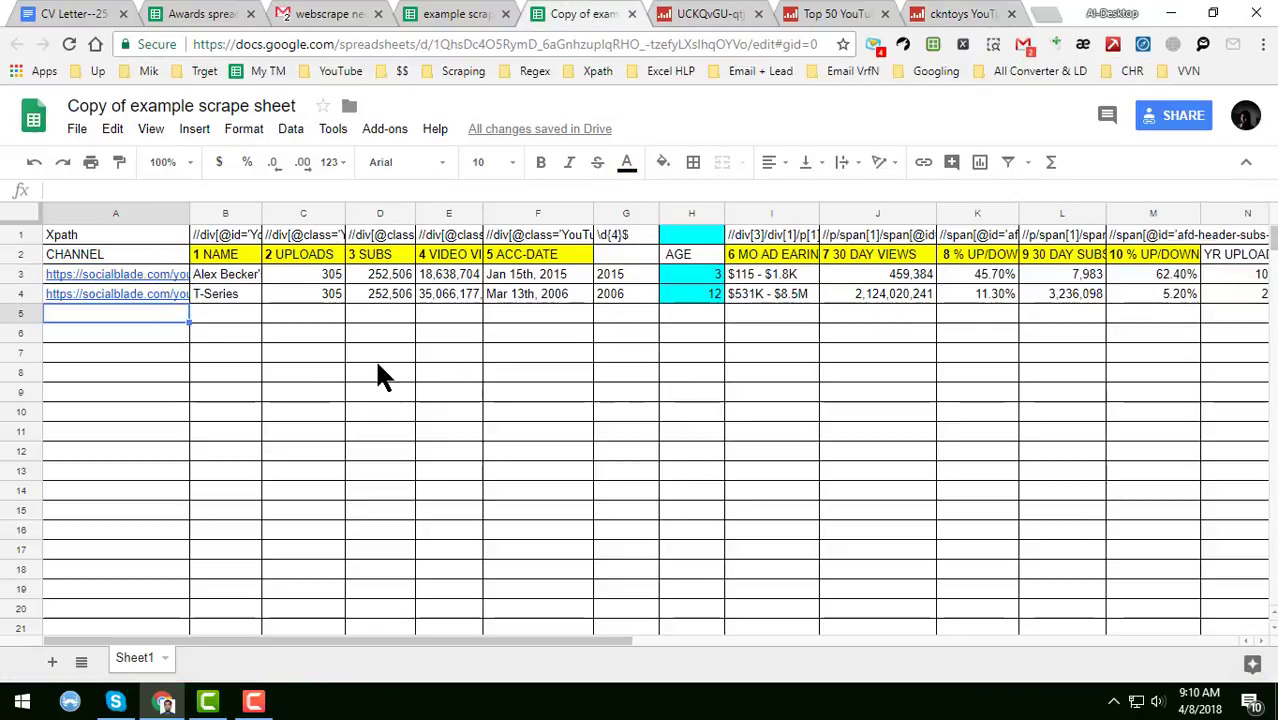
pyautogui.write('https://socialblade.com/youtube/c/ckntoys')
# Step: Check the IMPORTXML formulas in B4 to D4 and narrow column A to about half its width
pyautogui.click(215, 297)
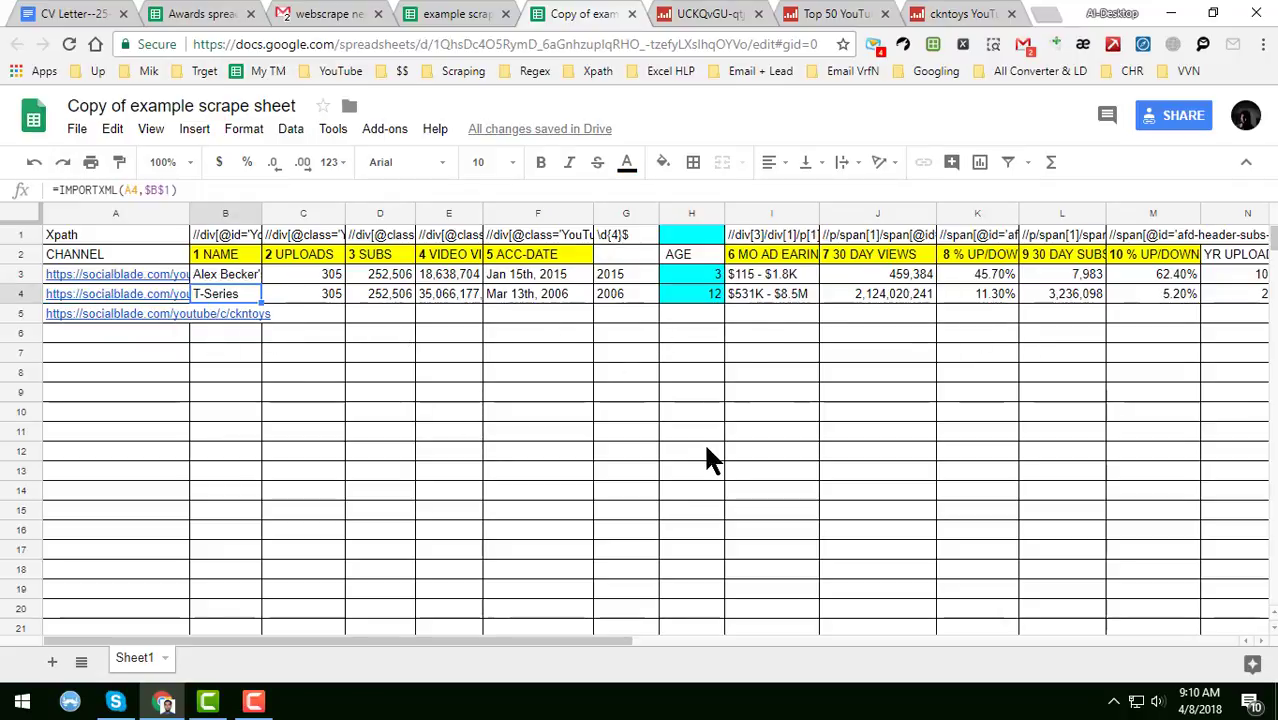
pyautogui.press('Right')
pyautogui.press('Right')
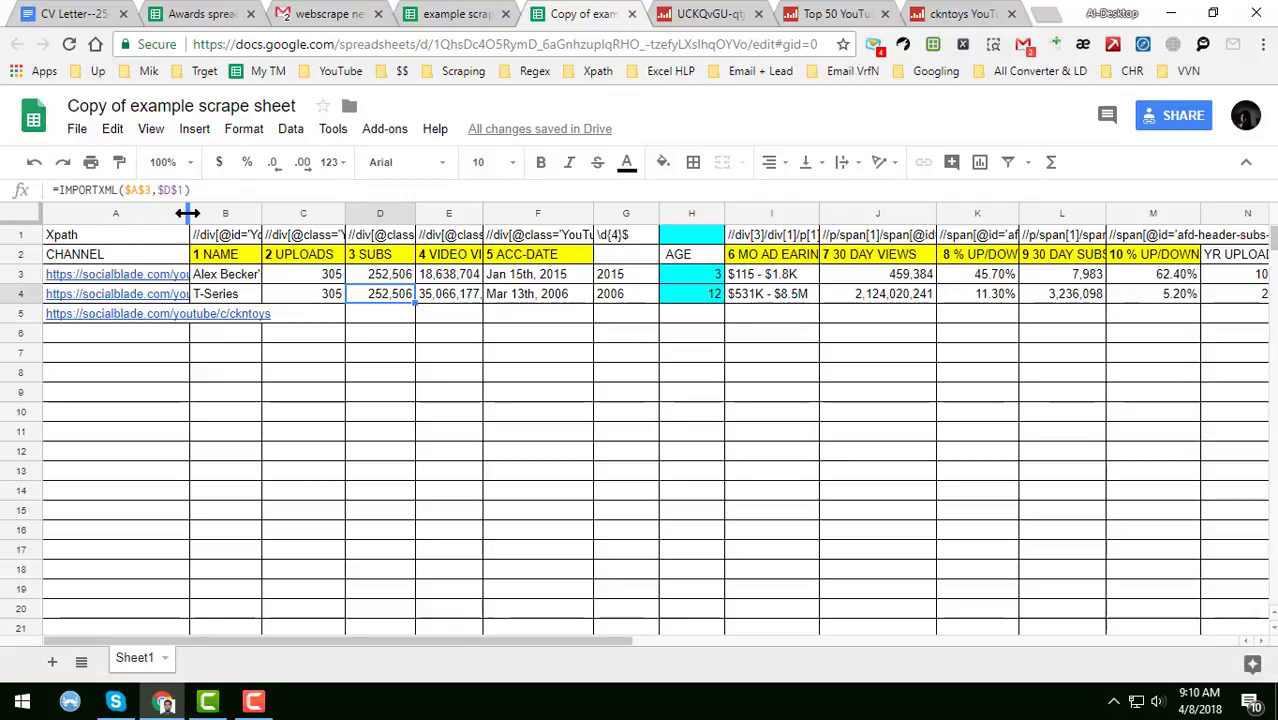
pyautogui.moveTo(188, 213); pyautogui.dragTo(120, 220)
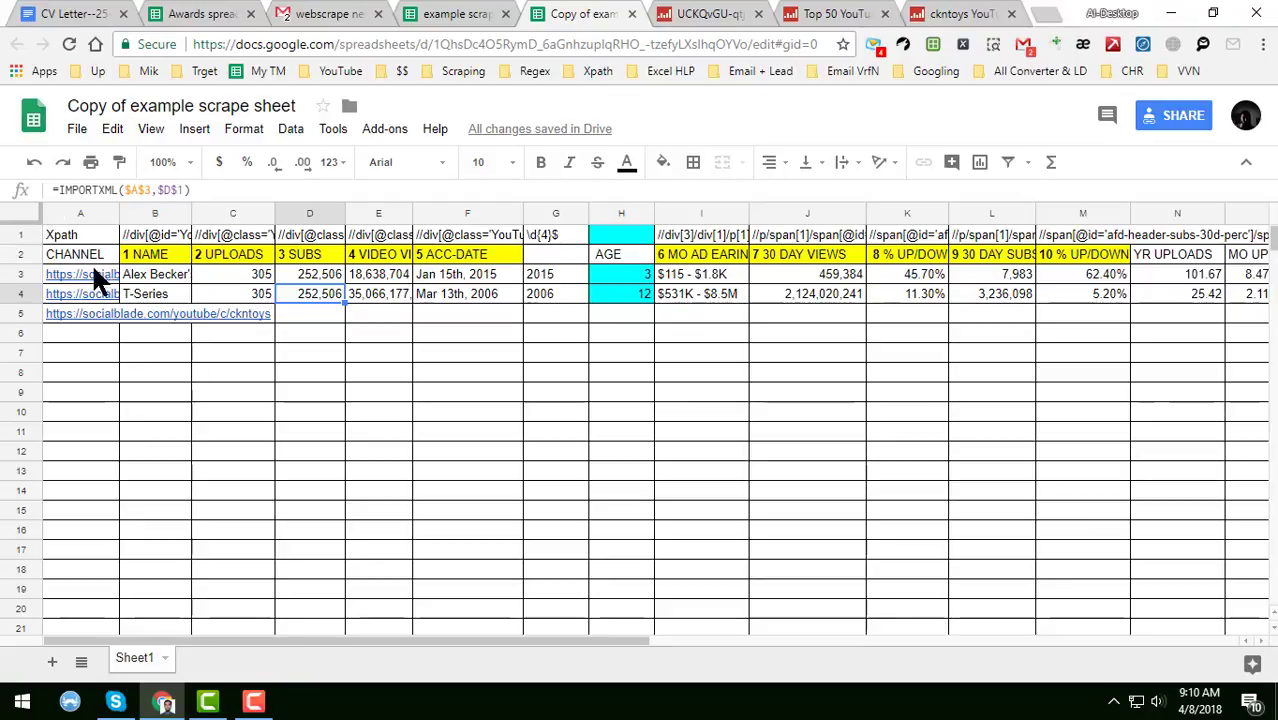
pyautogui.click(145, 298)
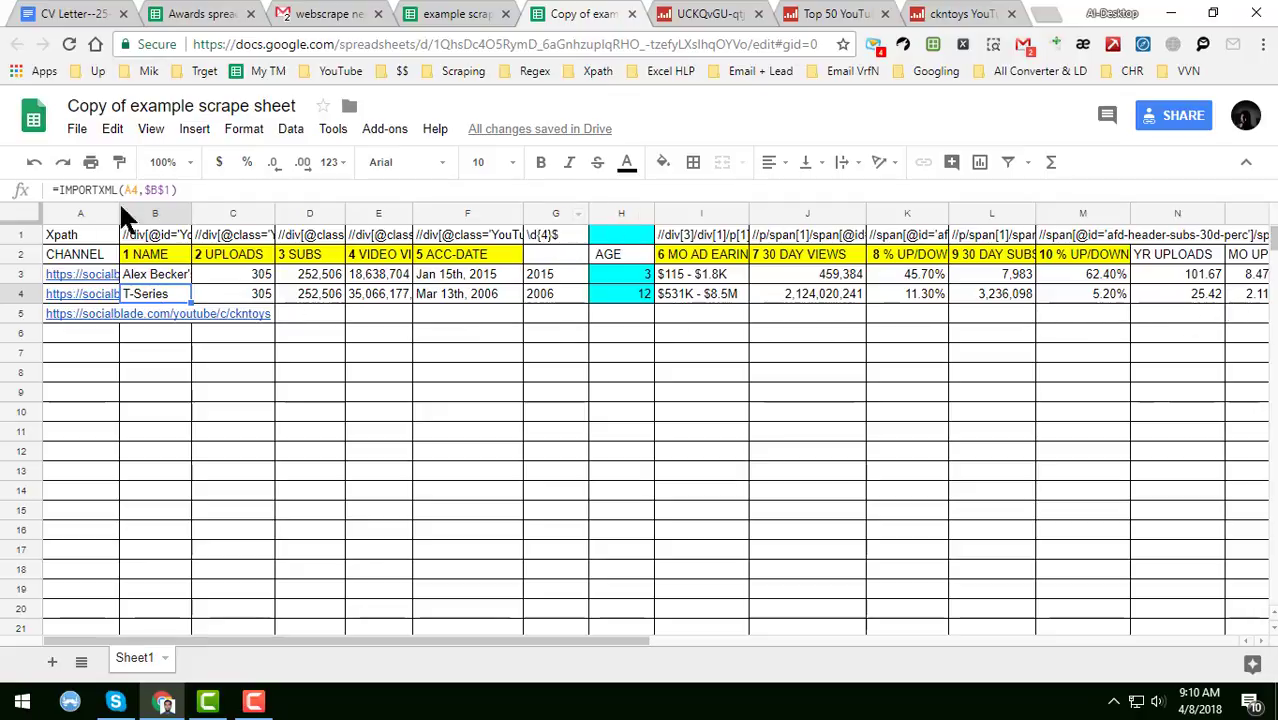
# Step: Narrow all columns of the sheet copy to one uniform width of about two thirds of column A's width
pyautogui.click(16, 210)
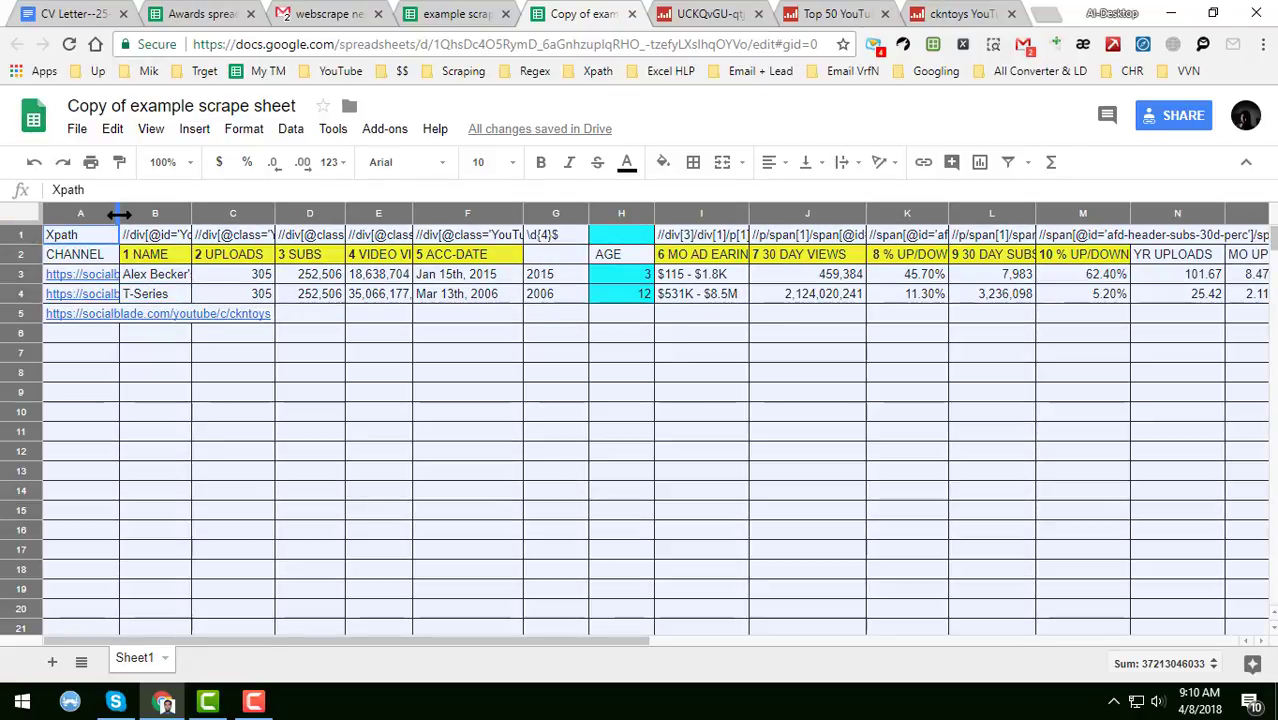
pyautogui.moveTo(119, 214); pyautogui.dragTo(93, 214)
pyautogui.click(494, 351)
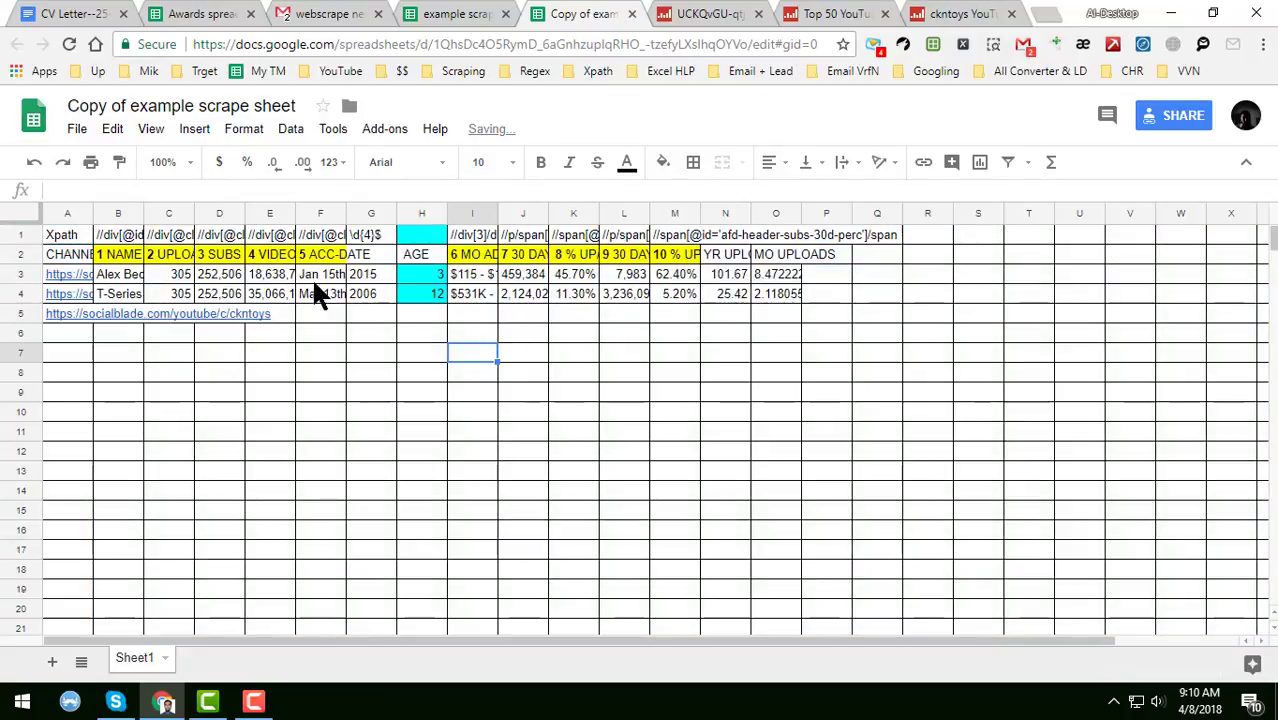
# Step: Fill the formulas in B4:O4 down to row 247 and return to the beginning of the sheet
pyautogui.click(128, 296)
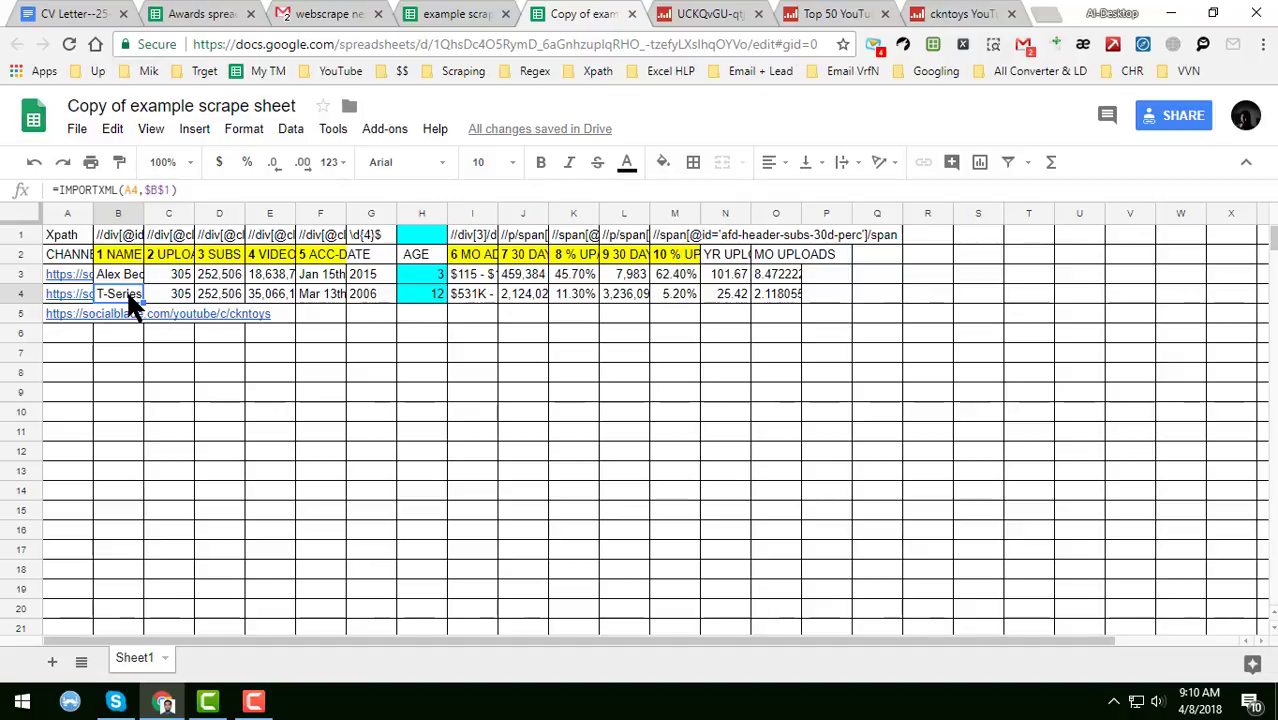
pyautogui.keyDown('shift'); pyautogui.click(787, 293); pyautogui.keyUp('shift')
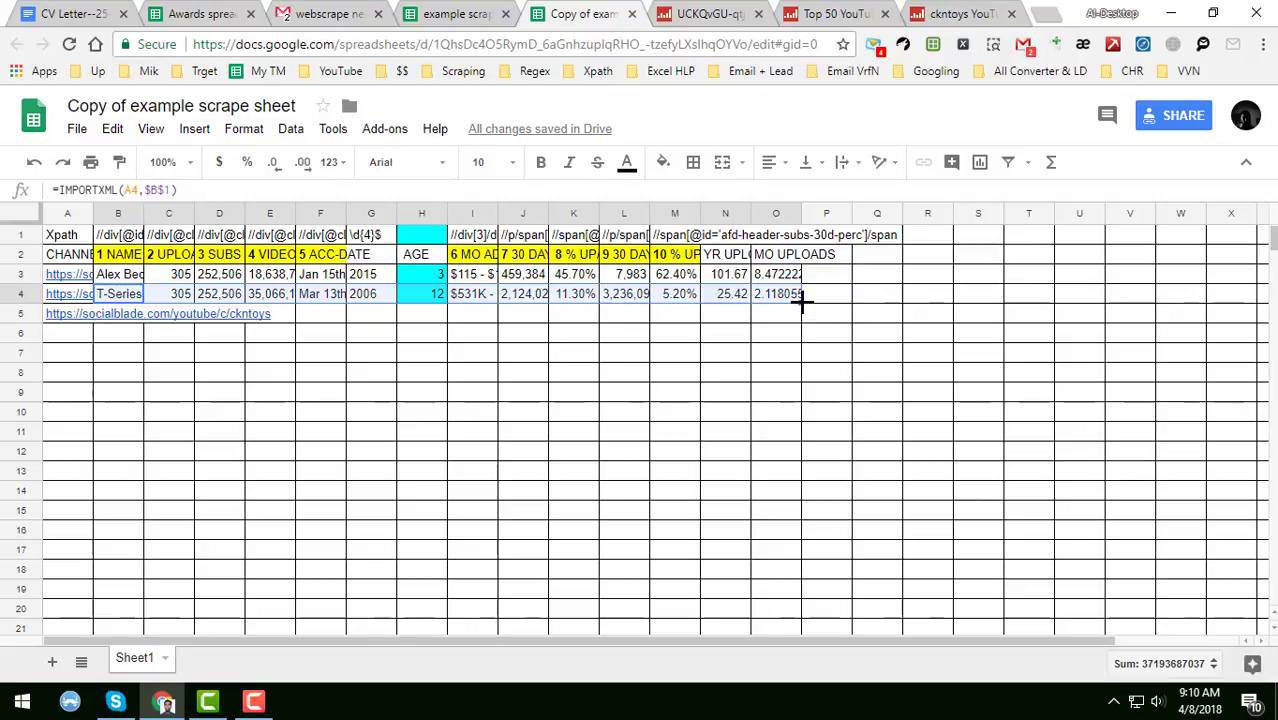
pyautogui.moveTo(801, 302); pyautogui.dragTo(818, 515)
pyautogui.click(791, 505)
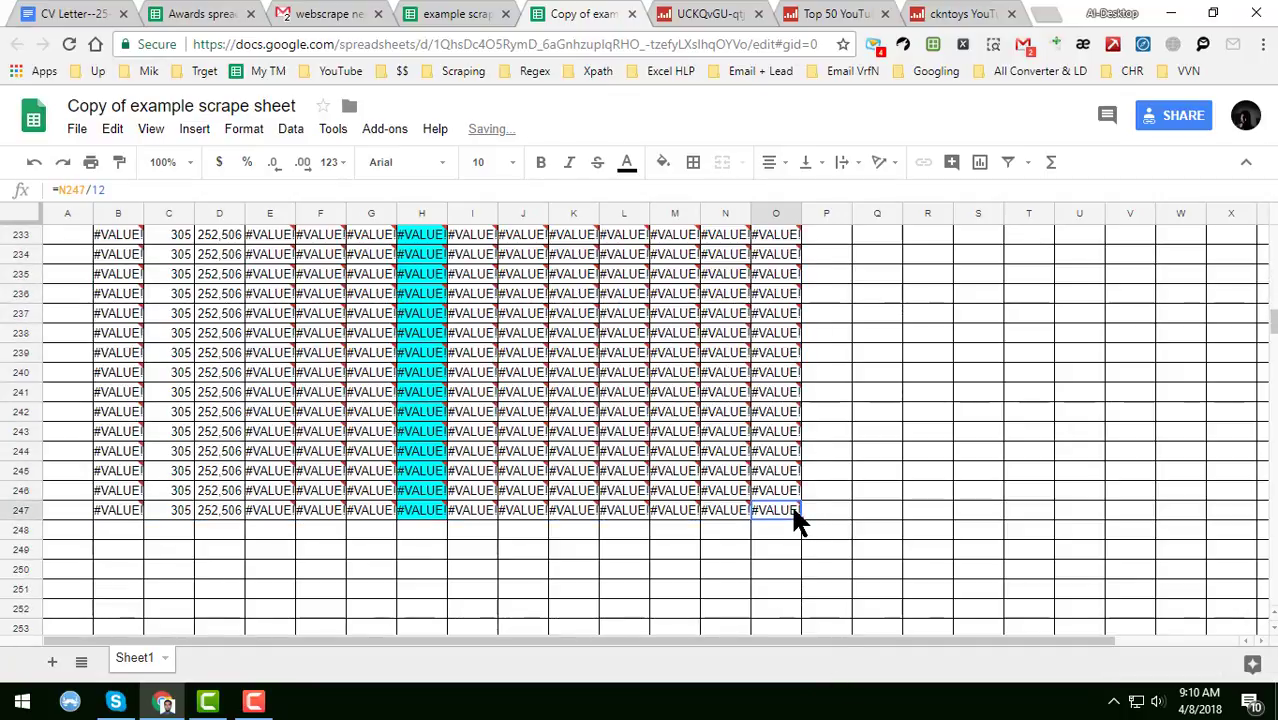
pyautogui.hotkey('ctrl', 'Home')
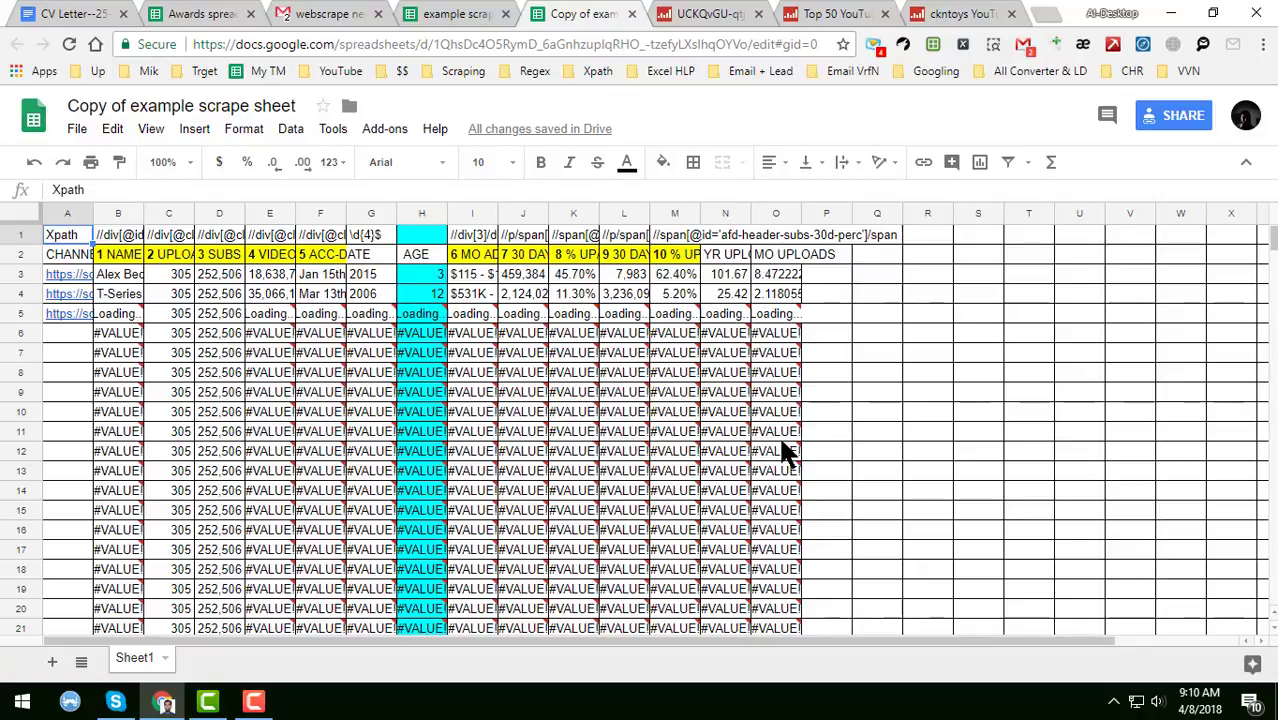
pyautogui.click(972, 368)
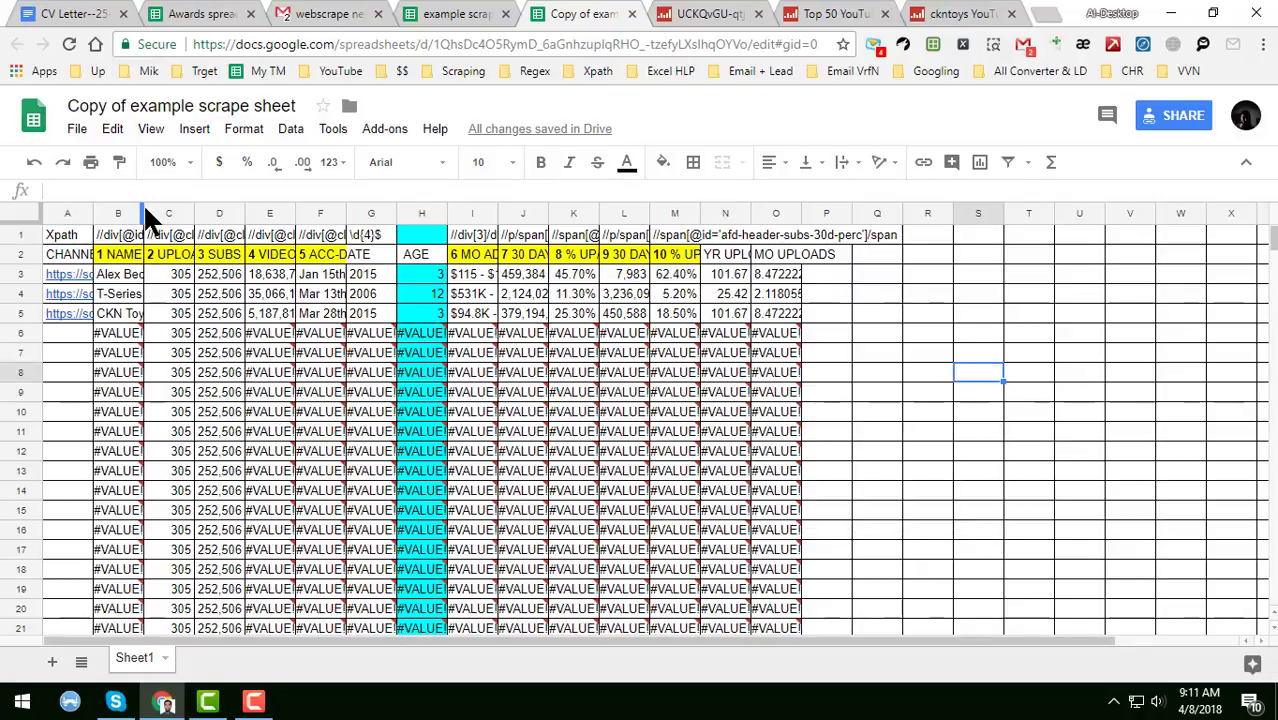
# Step: Widen columns B to E for the name, uploads, subscribers and video views, and check the IMPORTXML formulas in C3 and C4
pyautogui.moveTo(143, 213); pyautogui.dragTo(412, 212)
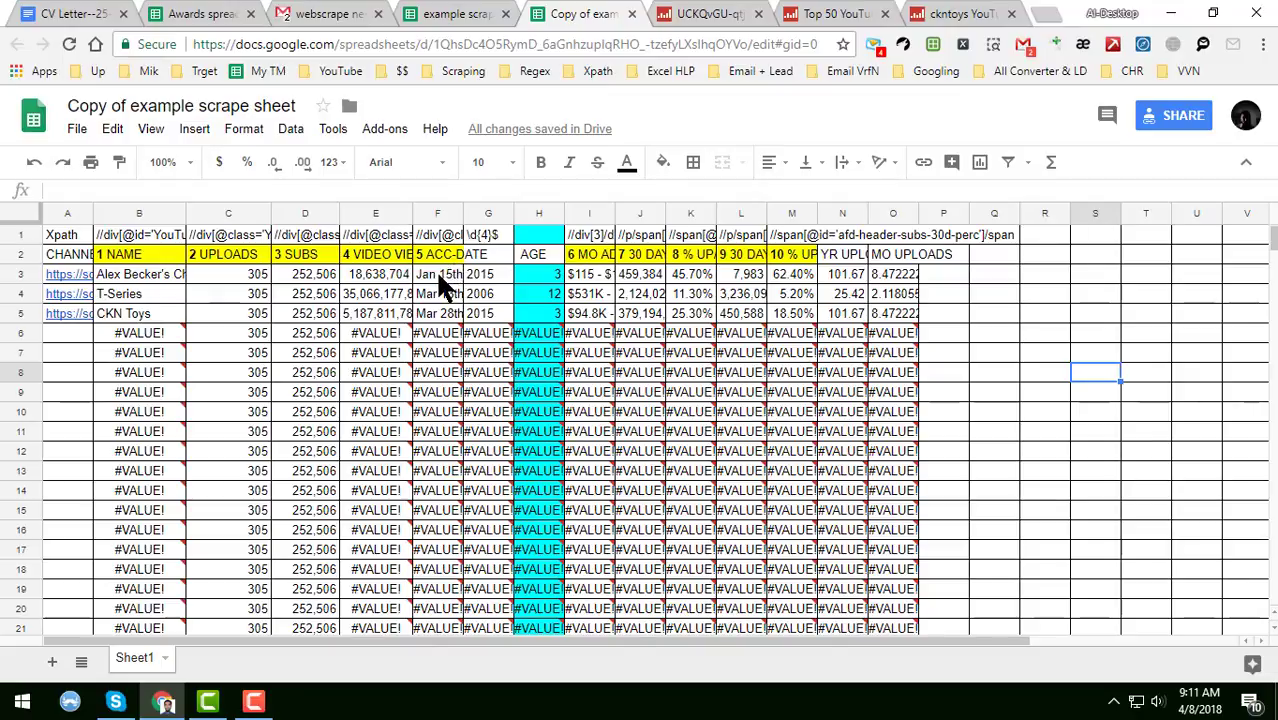
pyautogui.click(260, 282)
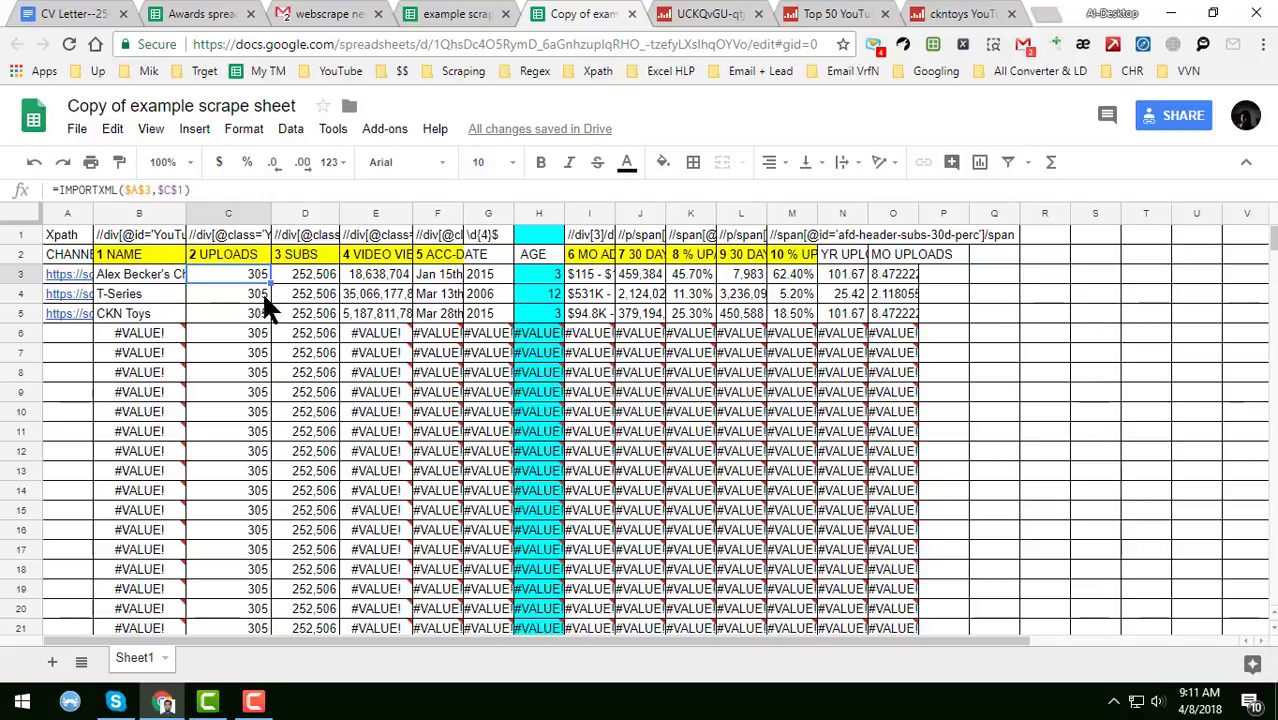
pyautogui.click(255, 291)
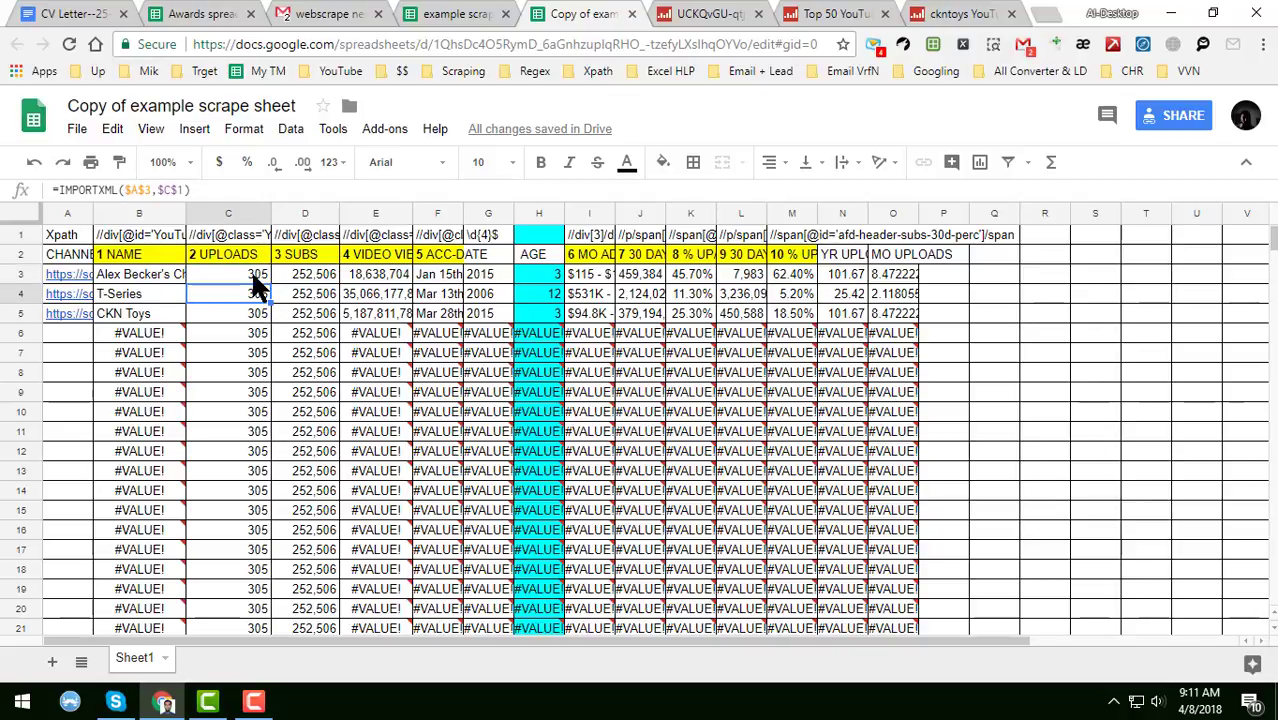
pyautogui.click(254, 280)
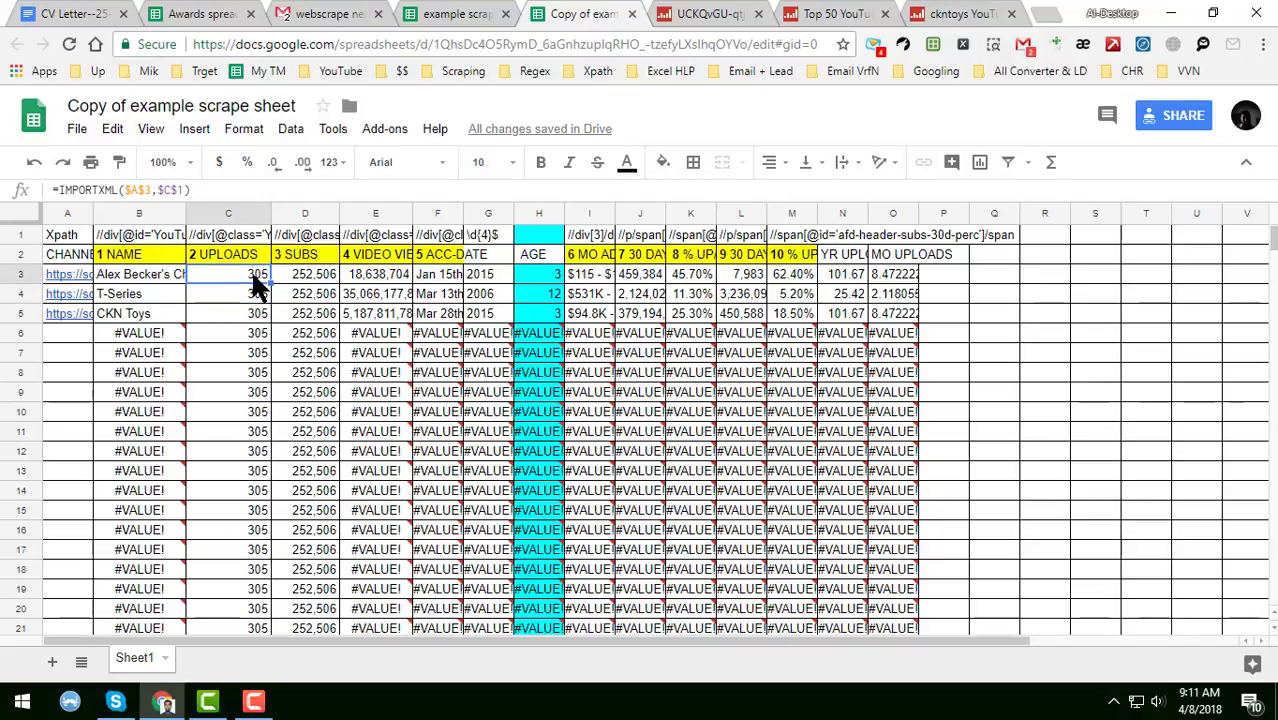
pyautogui.moveTo(596, 375)
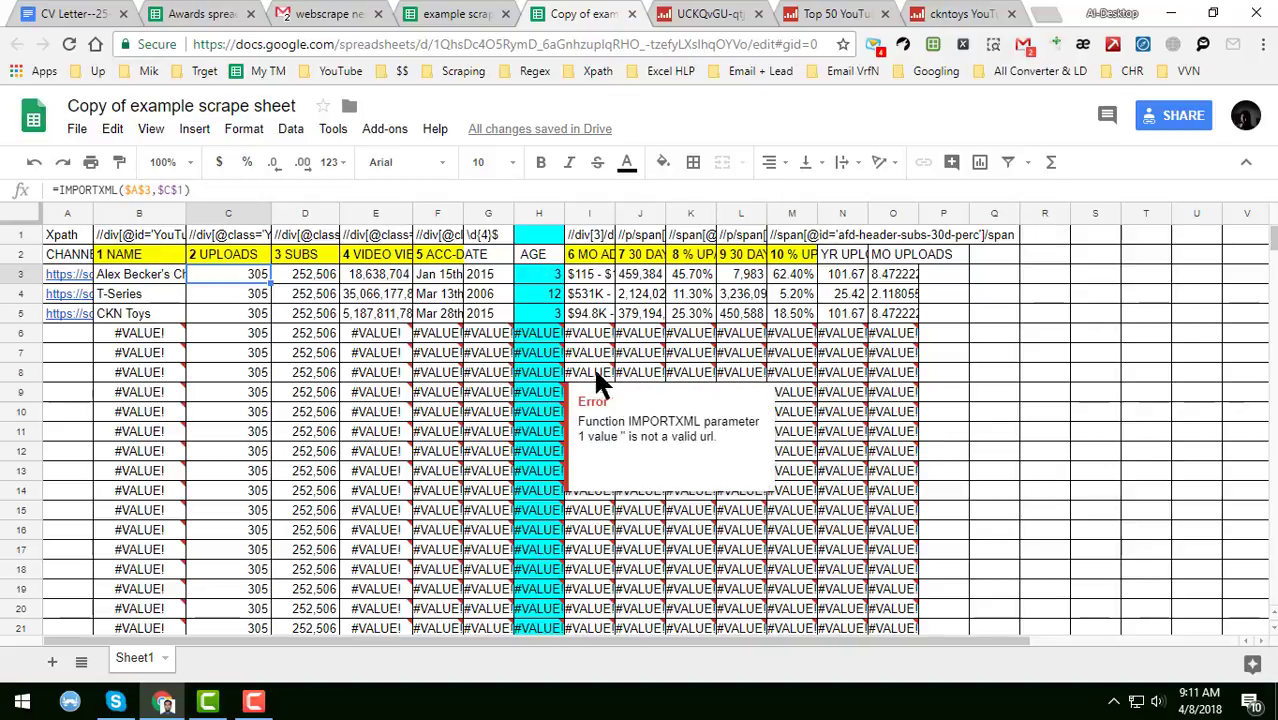
pyautogui.click(598, 316)
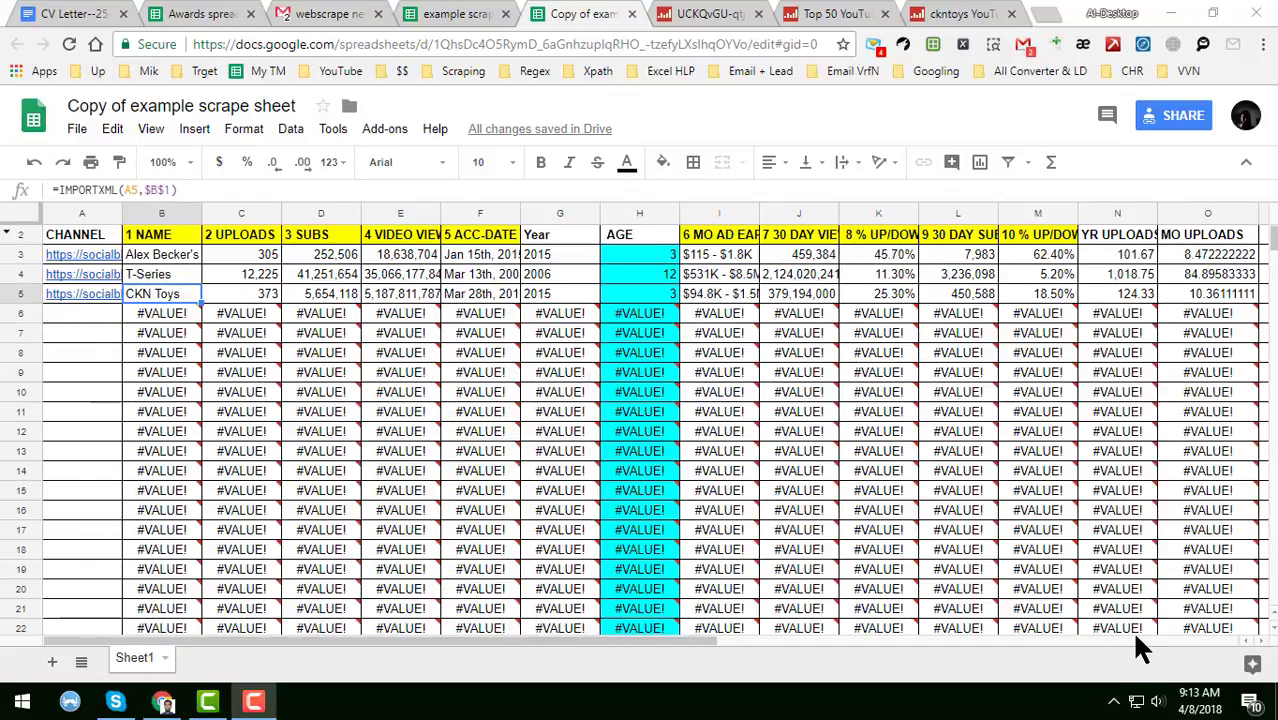
# Step: Check the row 5 formulas for CKN Toys in columns B, C, E, F, G, I and O, dismissing the Skype notification
pyautogui.moveTo(716, 520)
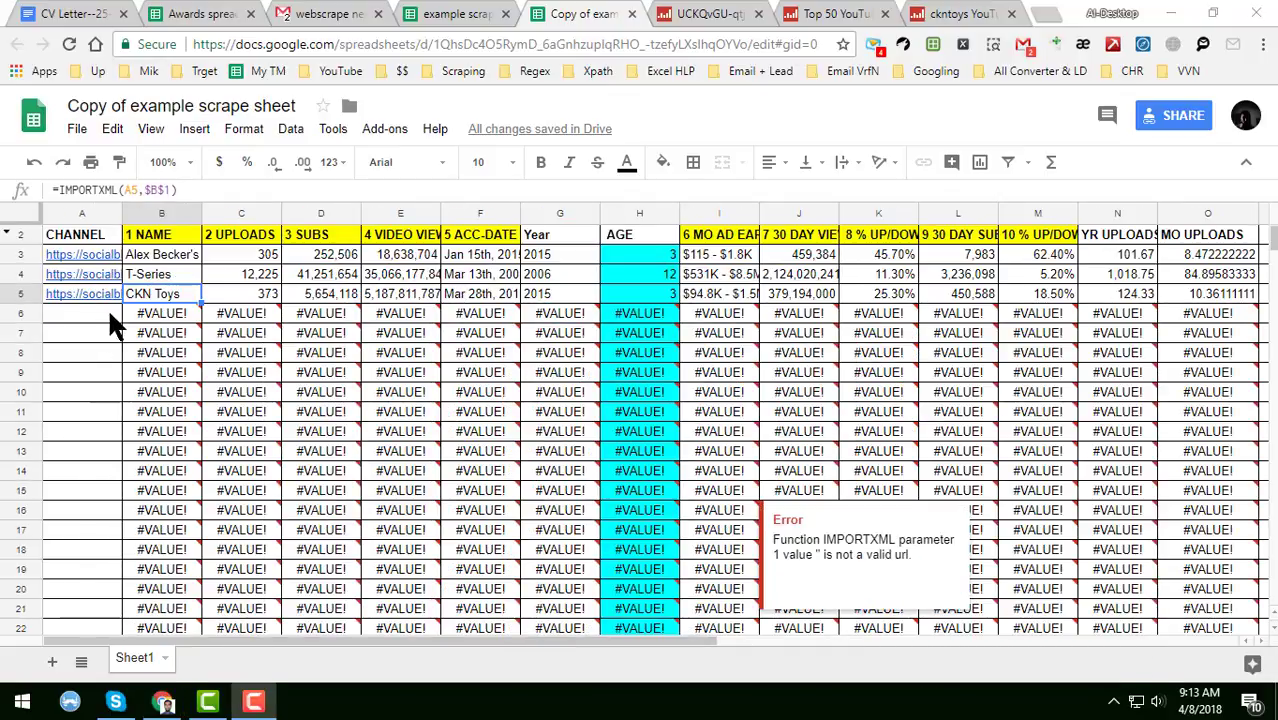
pyautogui.click(231, 290)
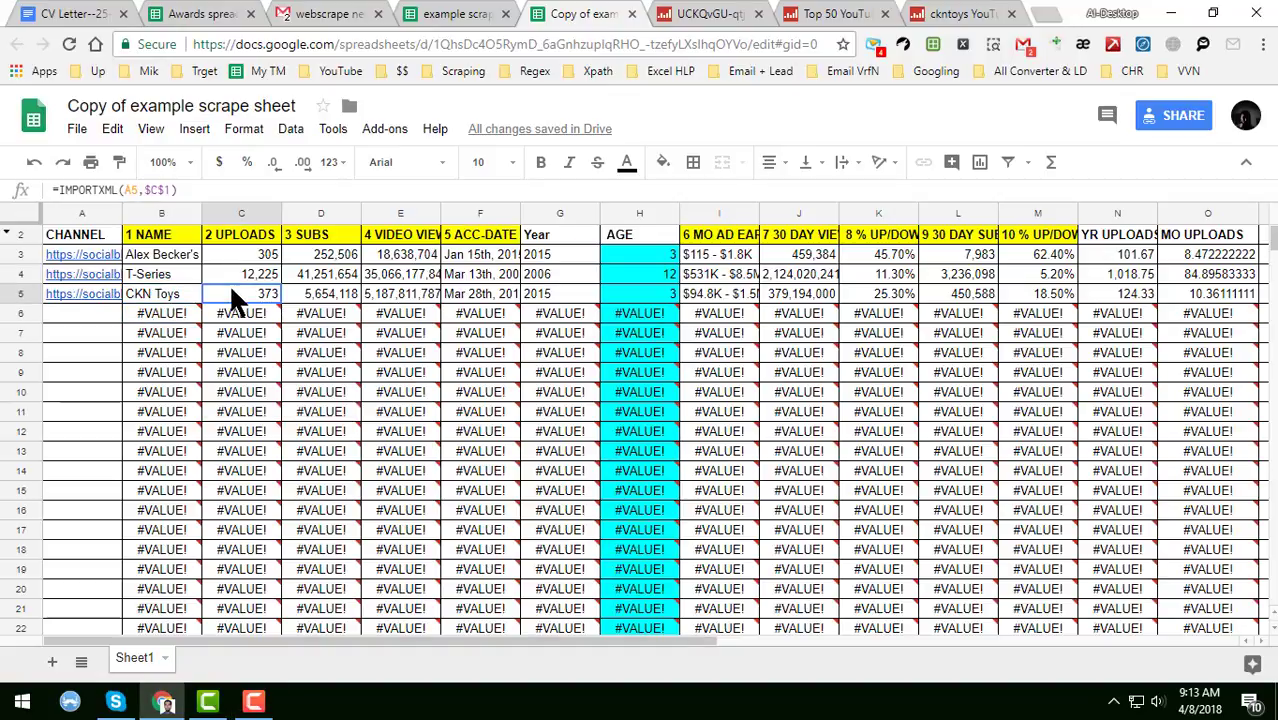
pyautogui.click(385, 285)
pyautogui.click(170, 295)
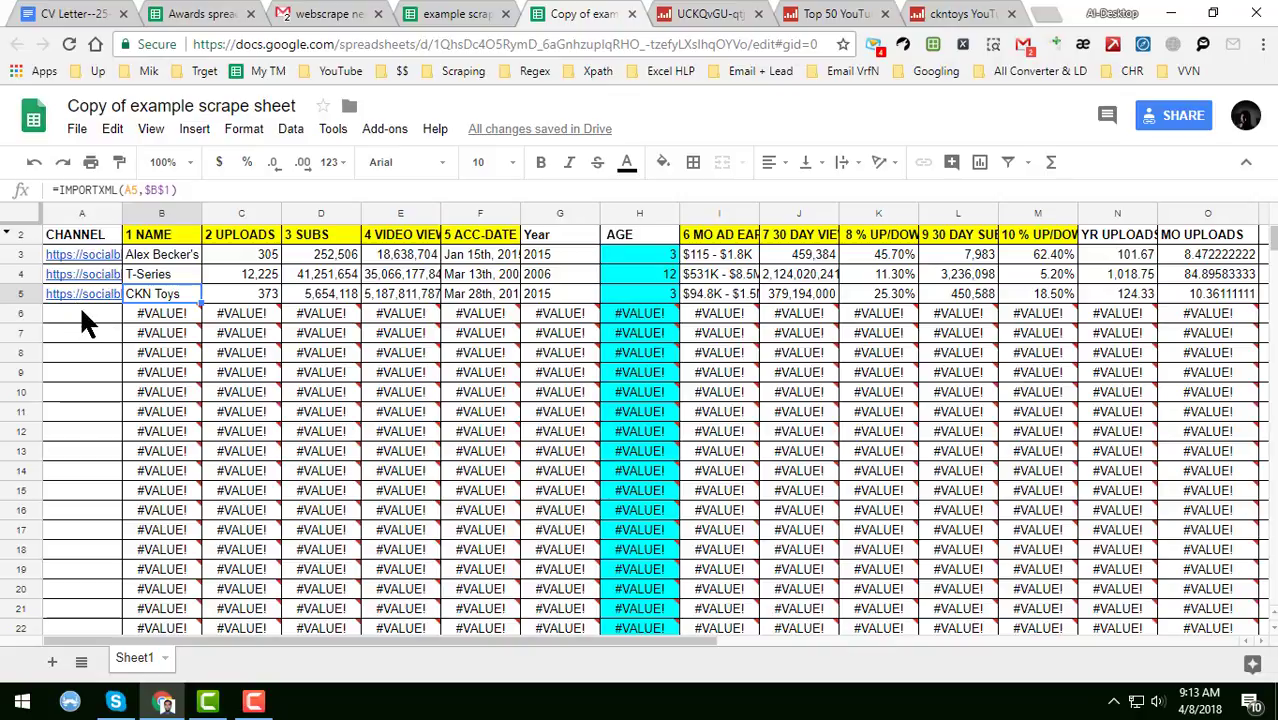
pyautogui.moveTo(88, 294)
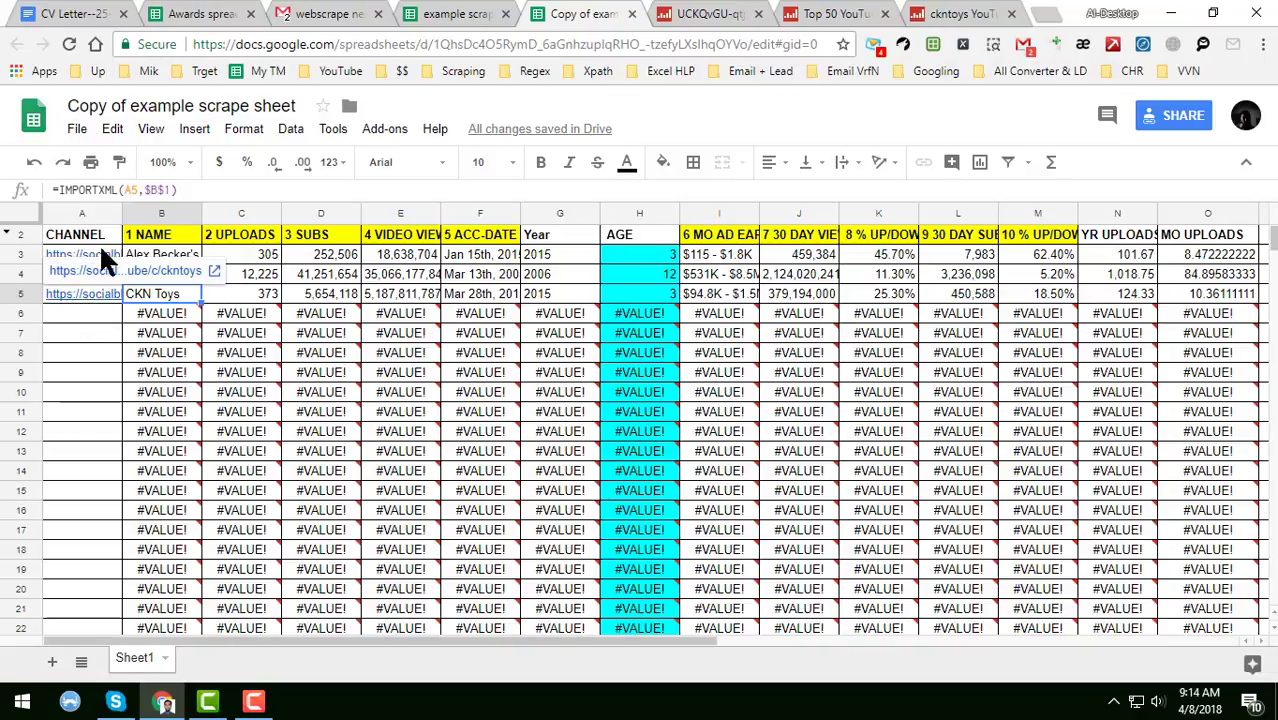
pyautogui.click(96, 308)
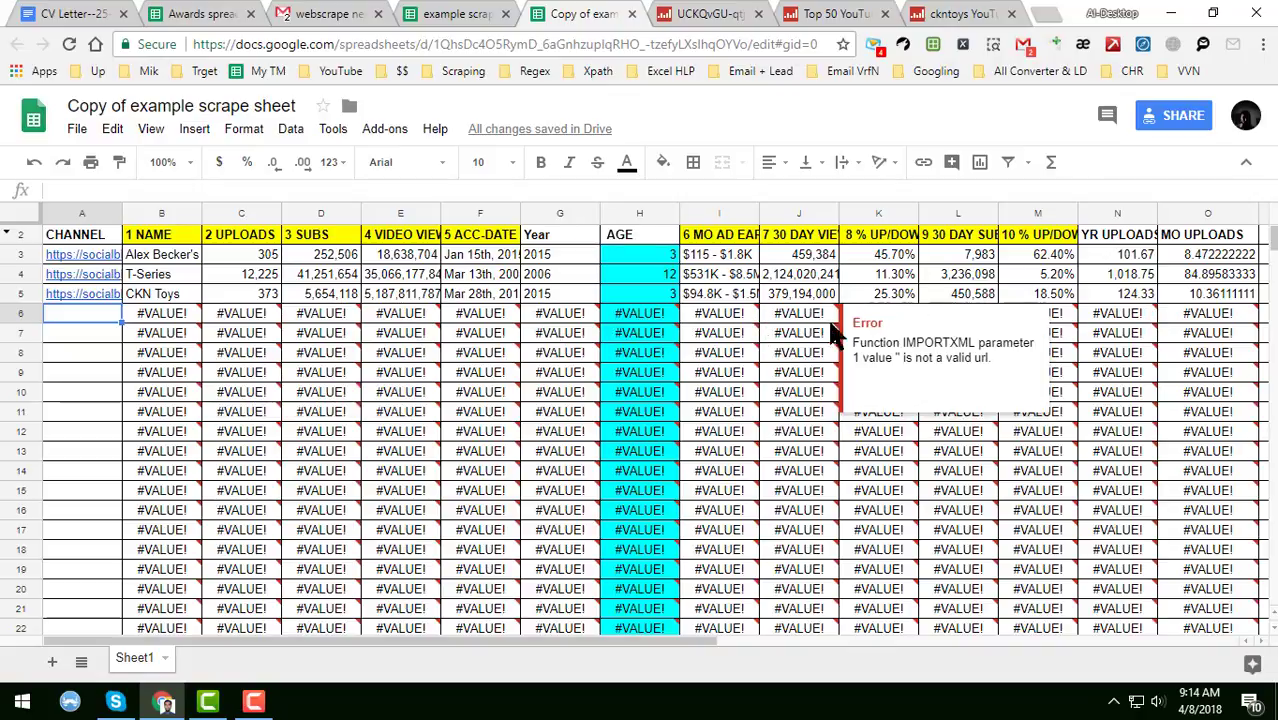
pyautogui.click(724, 287)
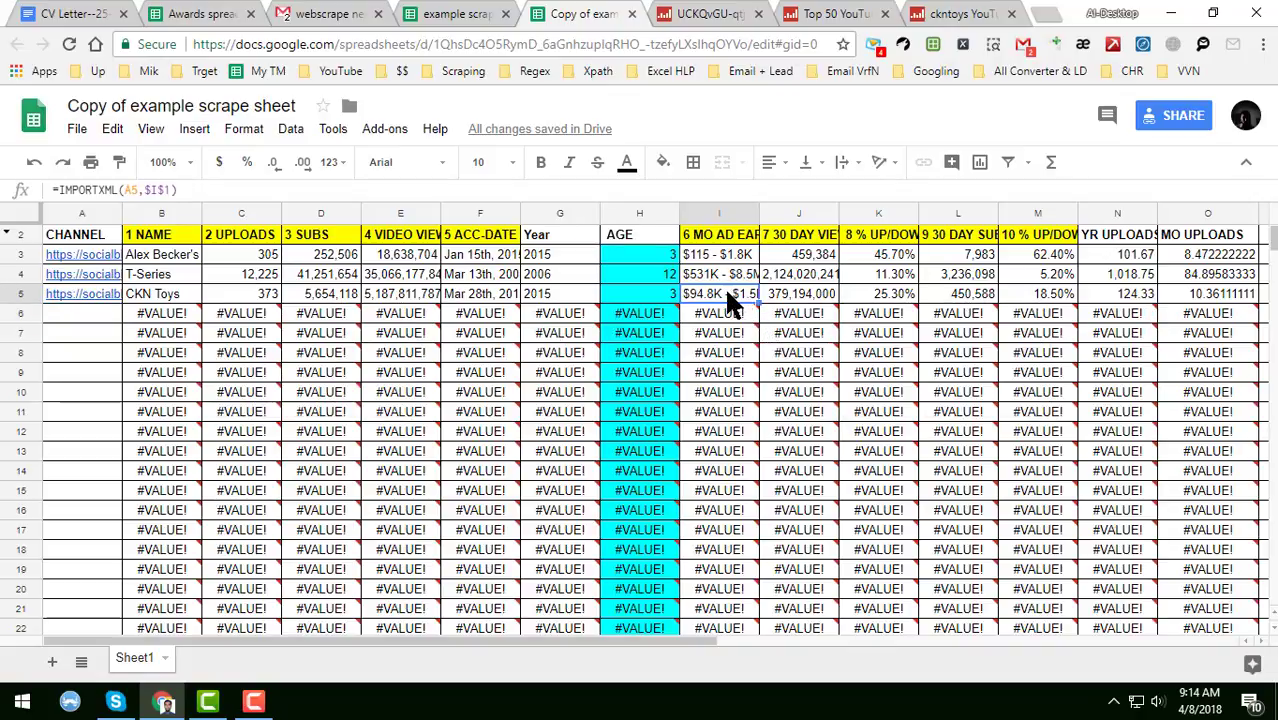
pyautogui.click(1175, 290)
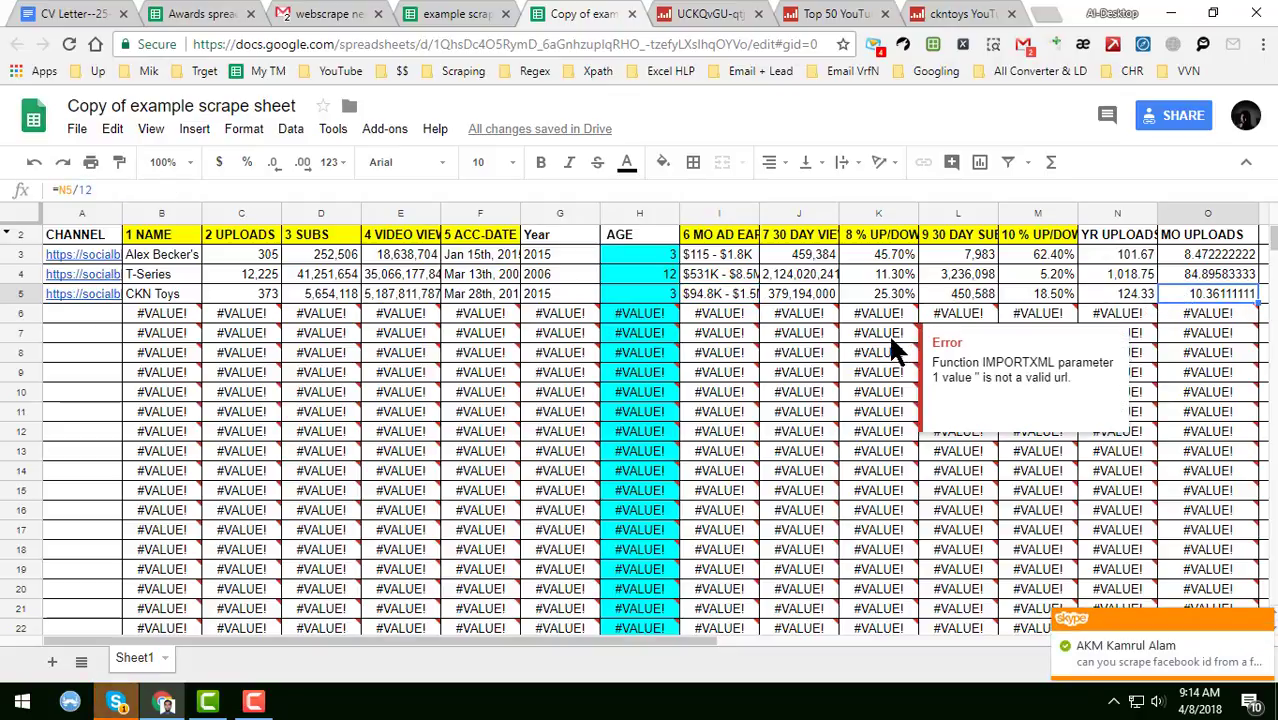
pyautogui.click(1263, 620)
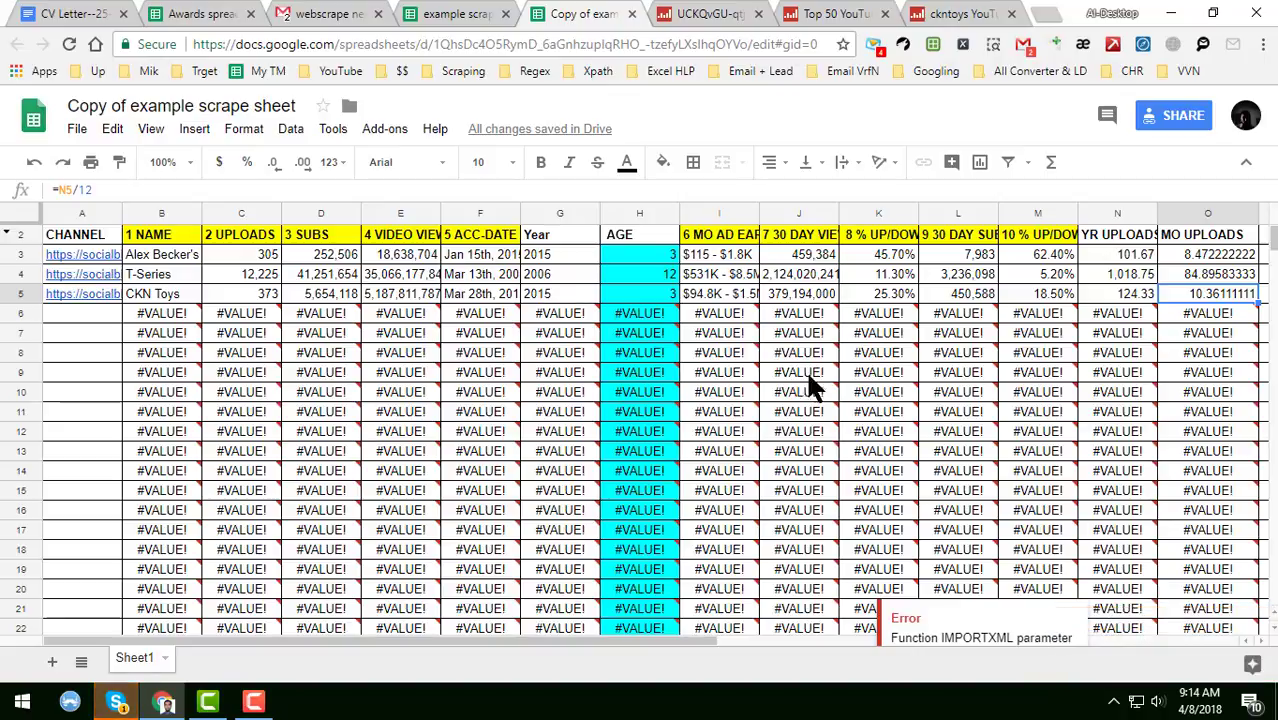
pyautogui.click(550, 292)
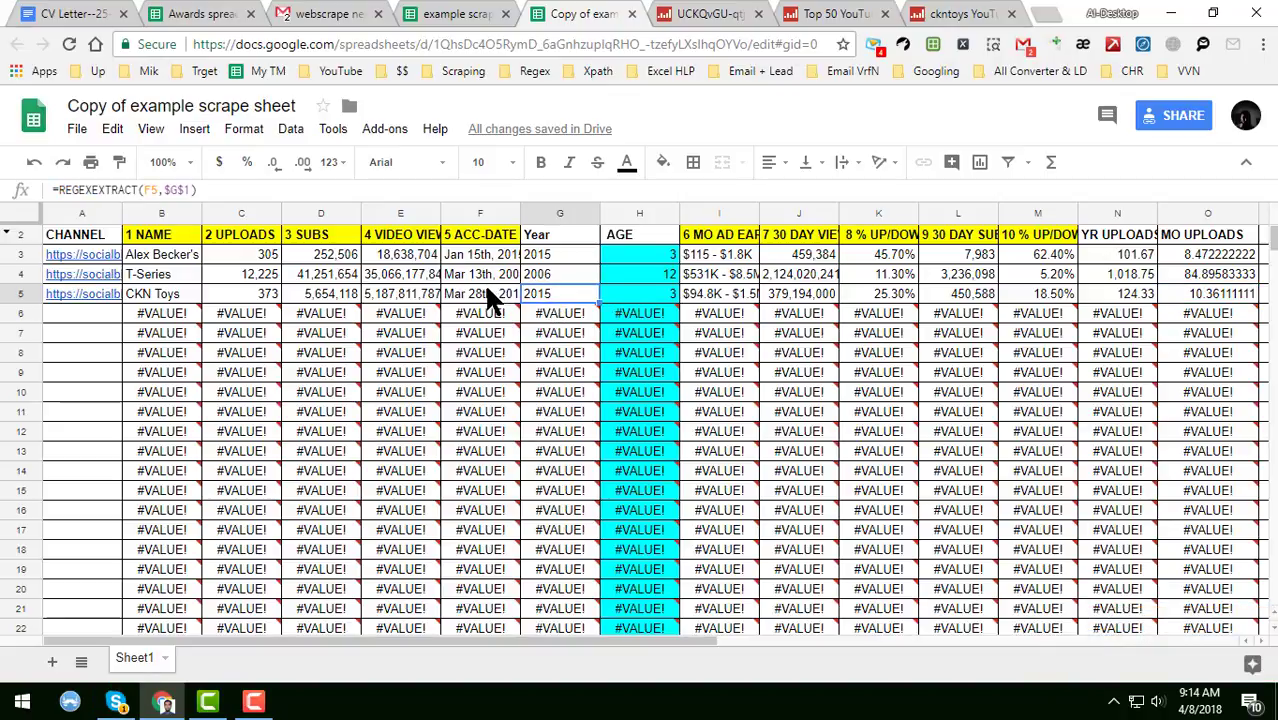
pyautogui.click(491, 294)
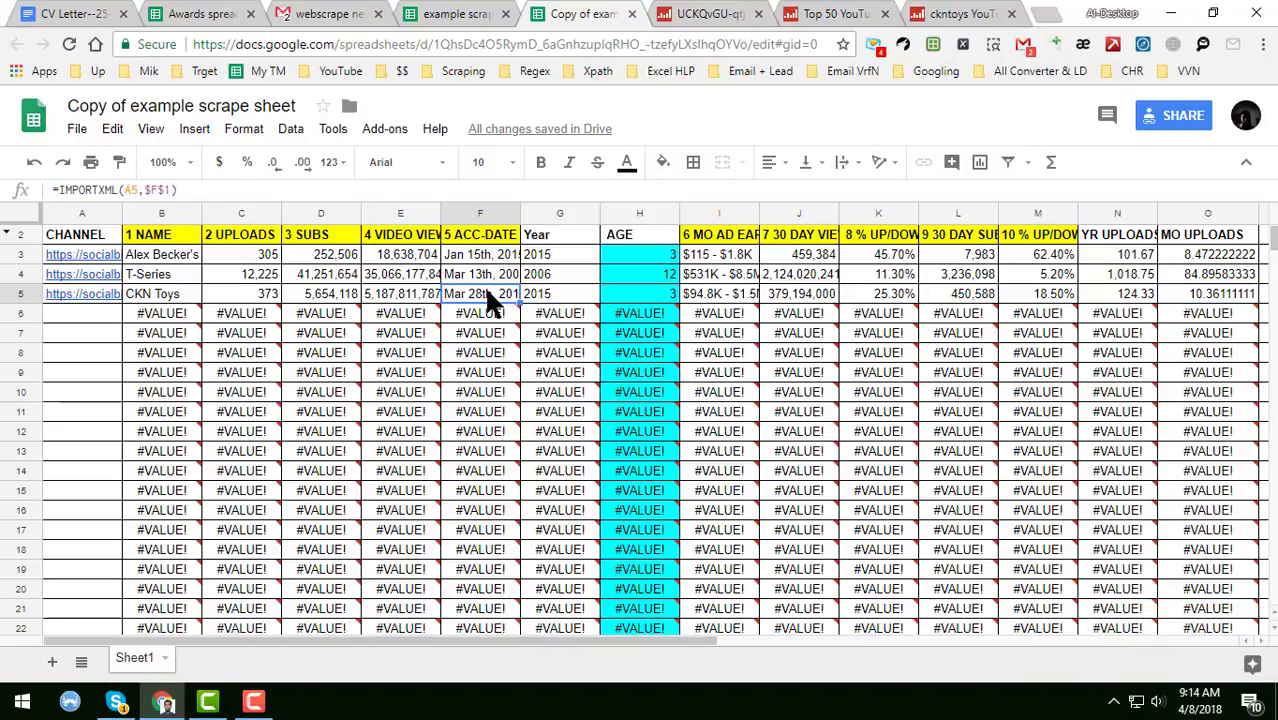
# Step: Clear the CKN Toys address from A5 and open the GR6 EXPLODE channel from the Top 50 list in a new tab
pyautogui.click(75, 295)
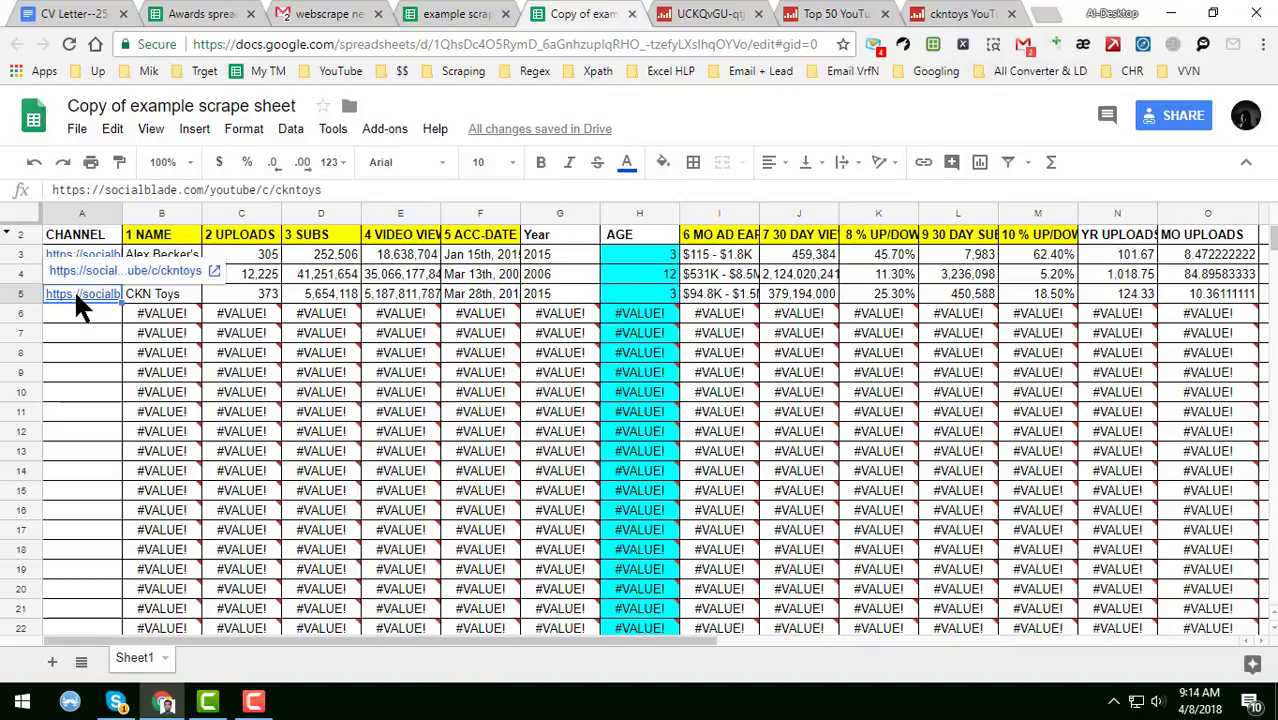
pyautogui.press('Delete')
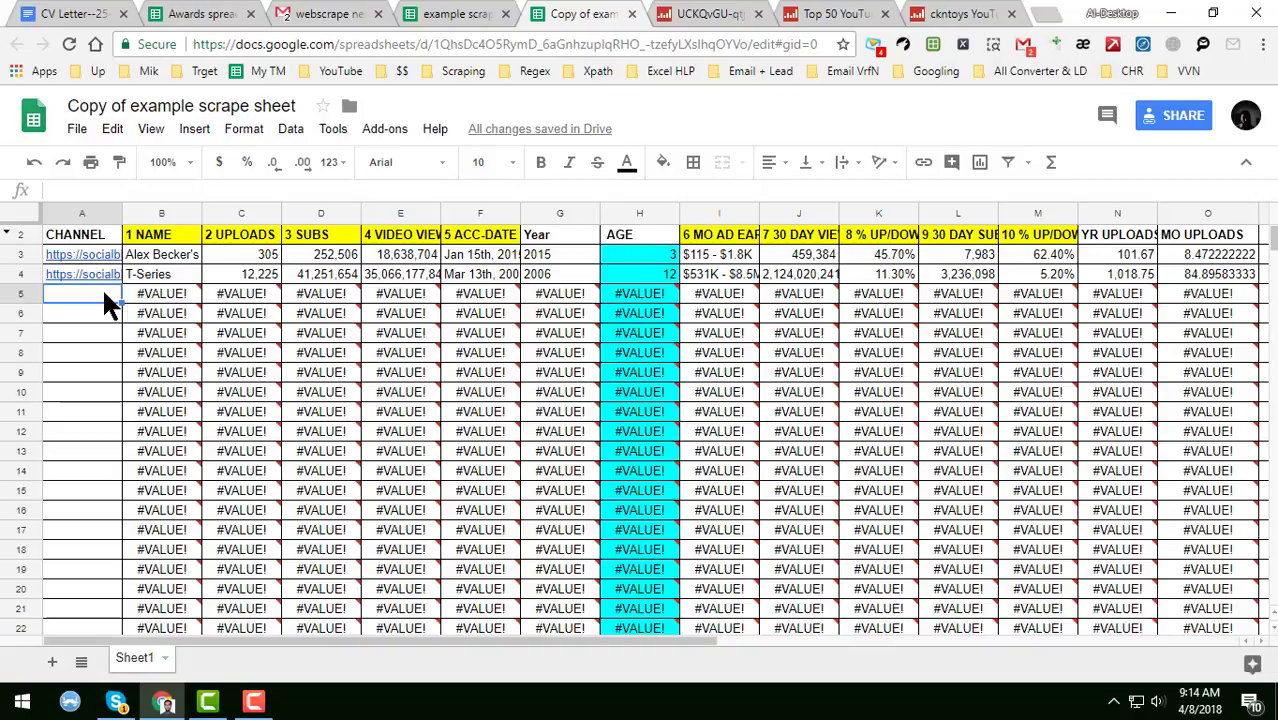
pyautogui.click(815, 14)
pyautogui.scroll(-2, 580, 395)
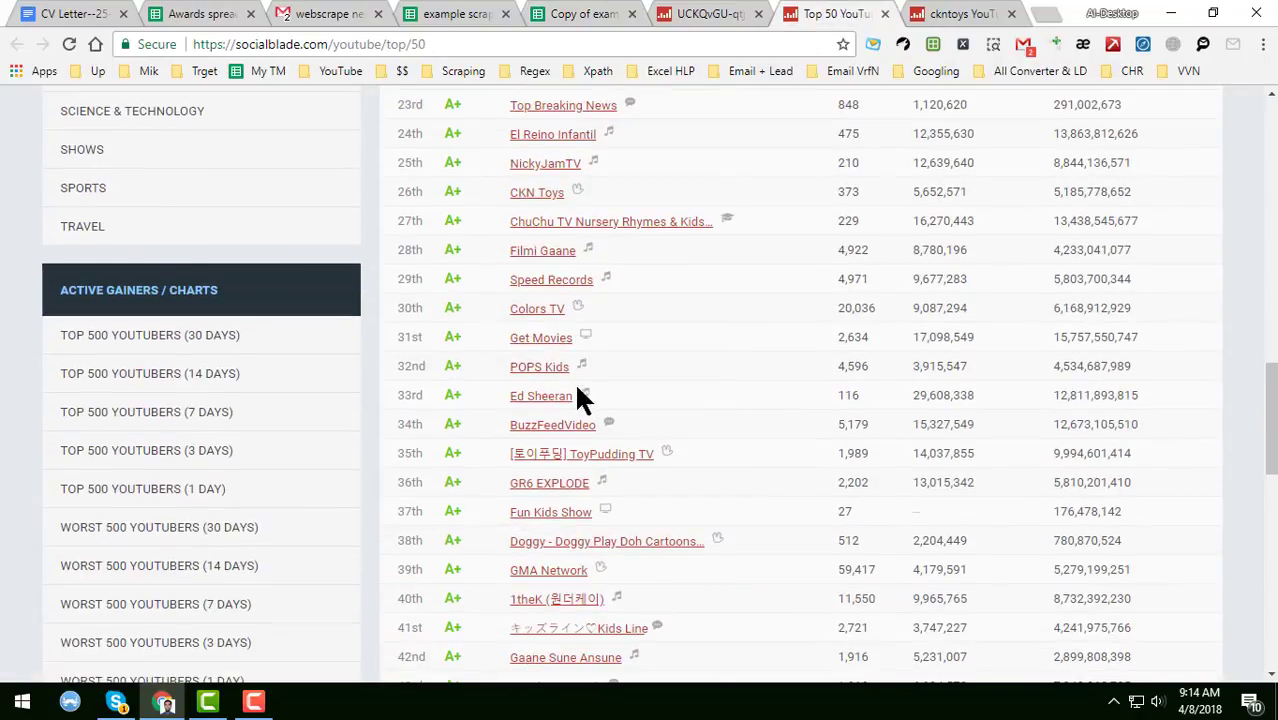
pyautogui.scroll(-2, 541, 378)
pyautogui.middleClick(535, 328)
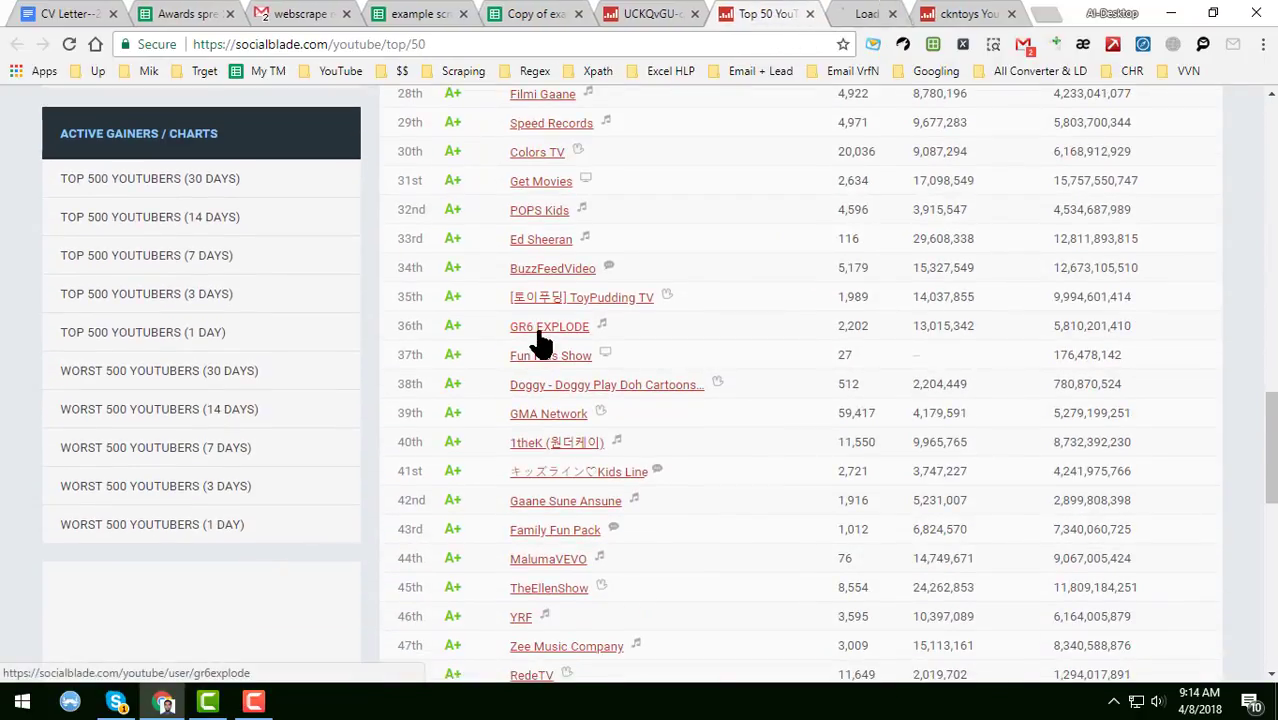
pyautogui.click(848, 12)
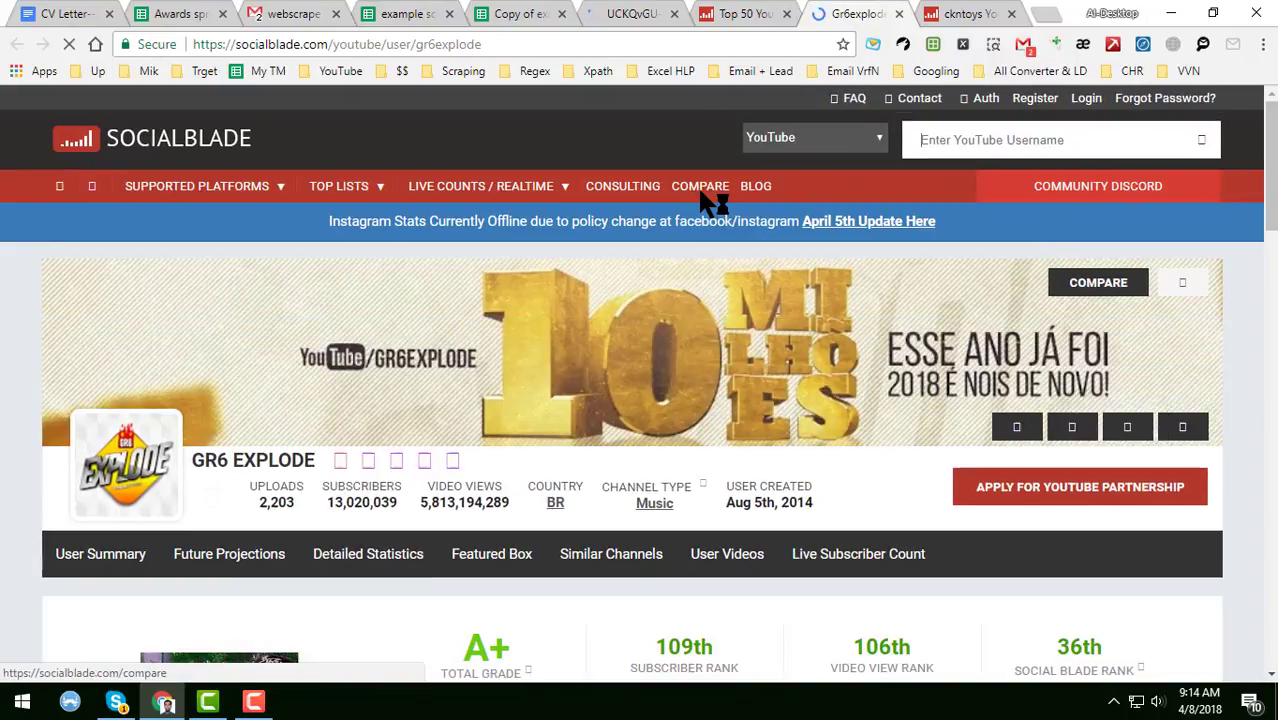
pyautogui.scroll(-2, 553, 310)
pyautogui.click(548, 44)
pyautogui.hotkey('ctrl', 'c')
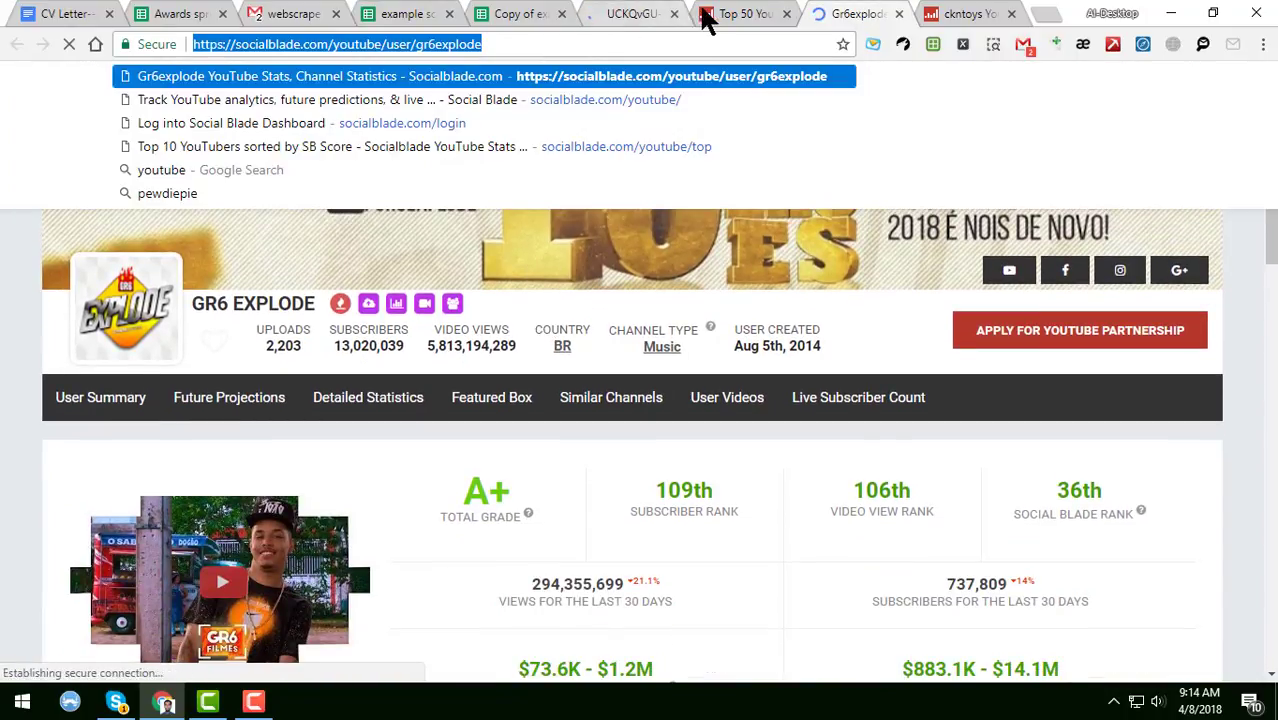
pyautogui.click(536, 14)
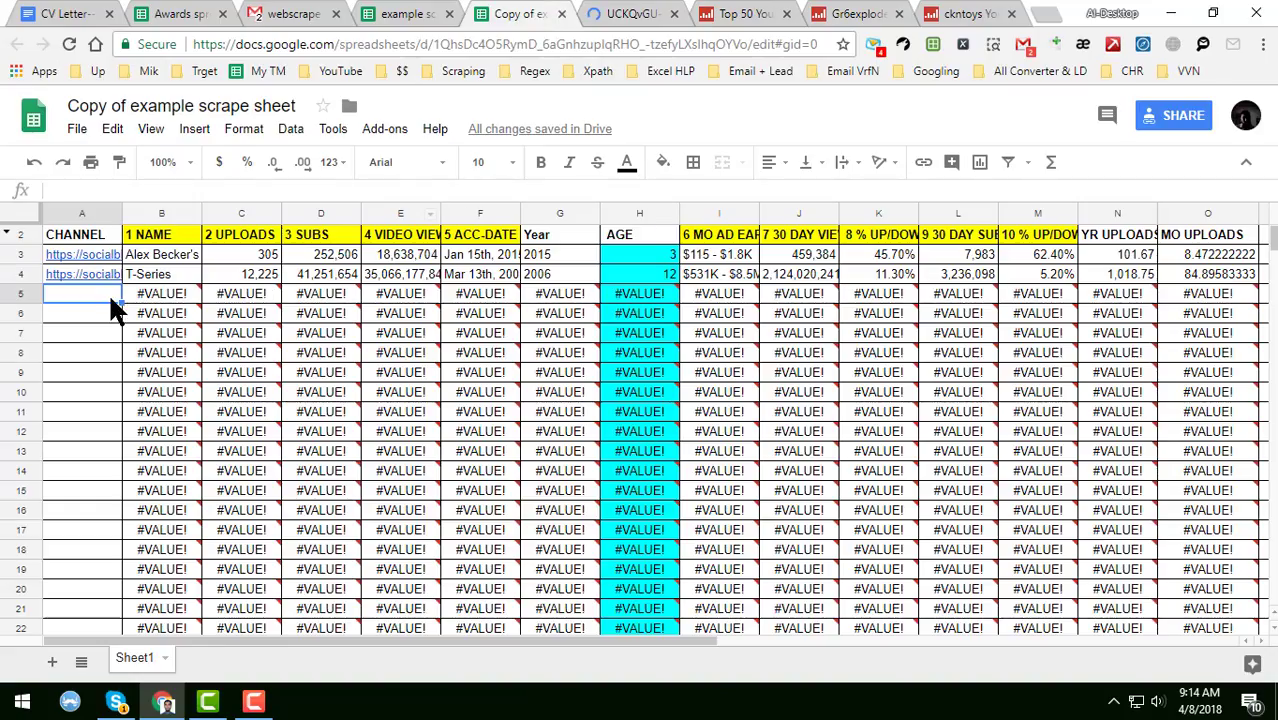
pyautogui.hotkey('ctrl', 'v')
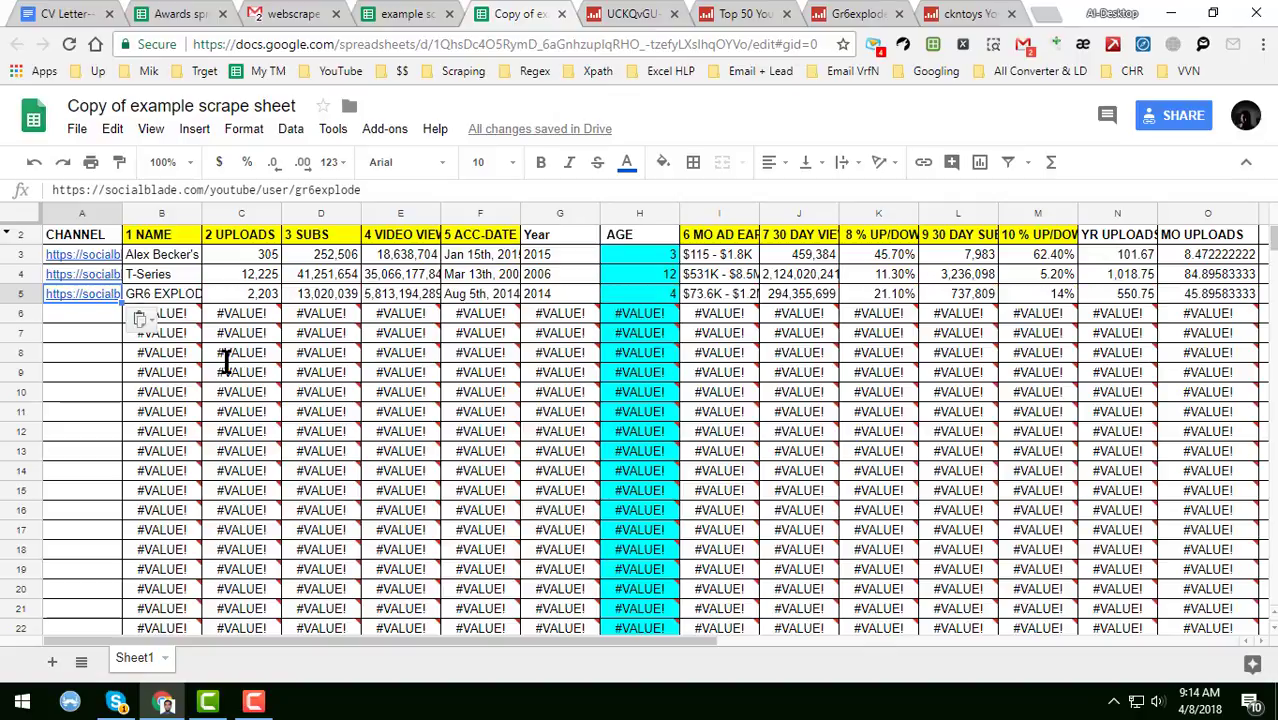
pyautogui.click(188, 291)
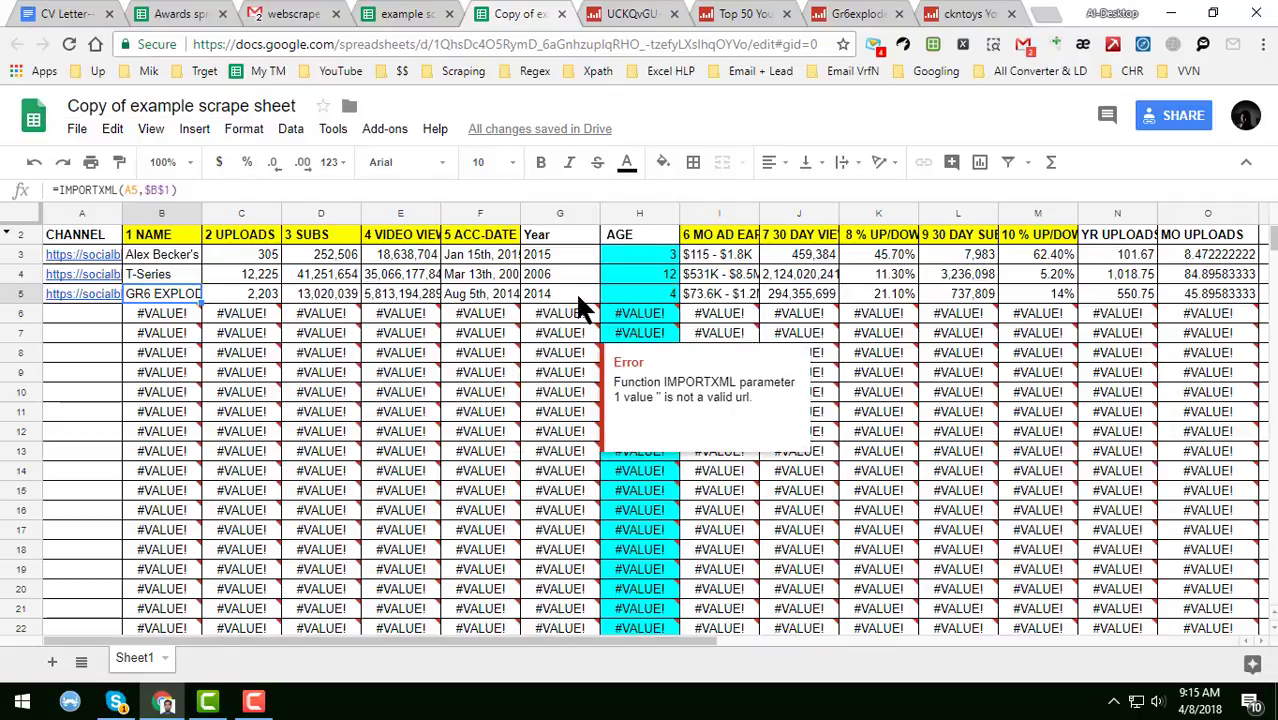
# Step: Move the GR6 EXPLODE tab next to the sheet copy's tab and review the channel's statistics for comparison
pyautogui.click(641, 13)
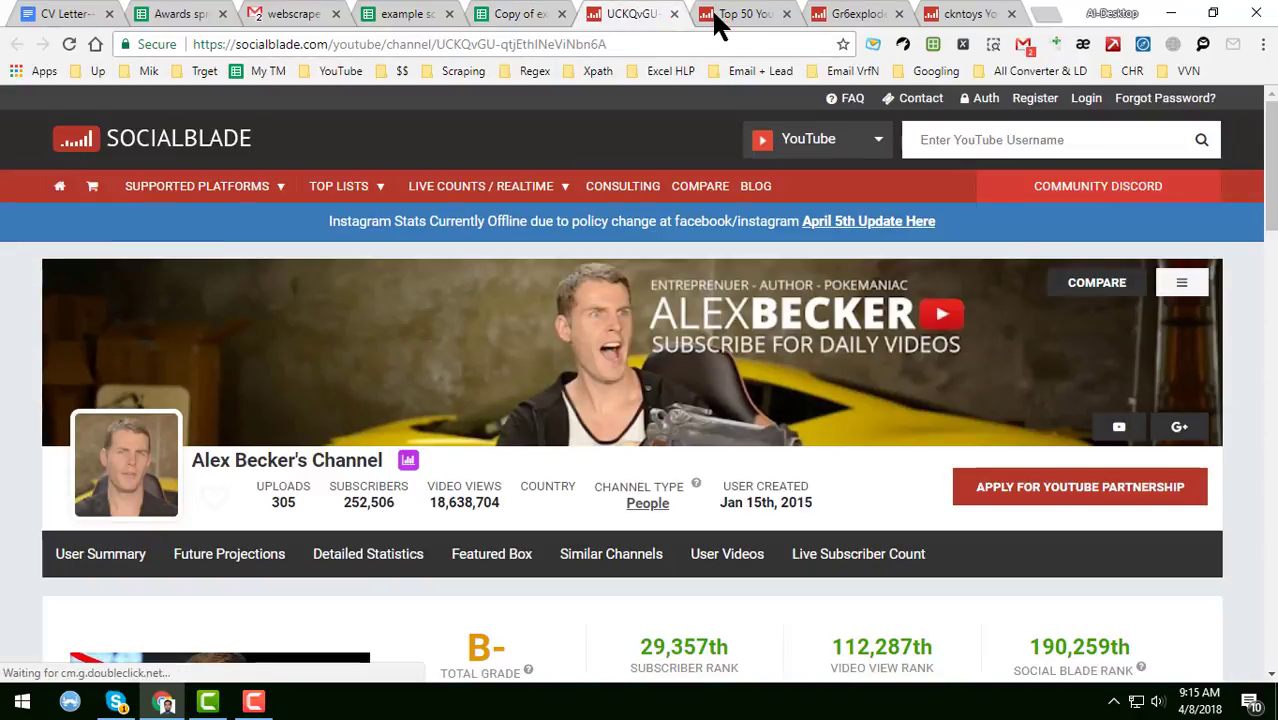
pyautogui.moveTo(719, 14); pyautogui.dragTo(640, 14)
pyautogui.moveTo(847, 14); pyautogui.dragTo(640, 14)
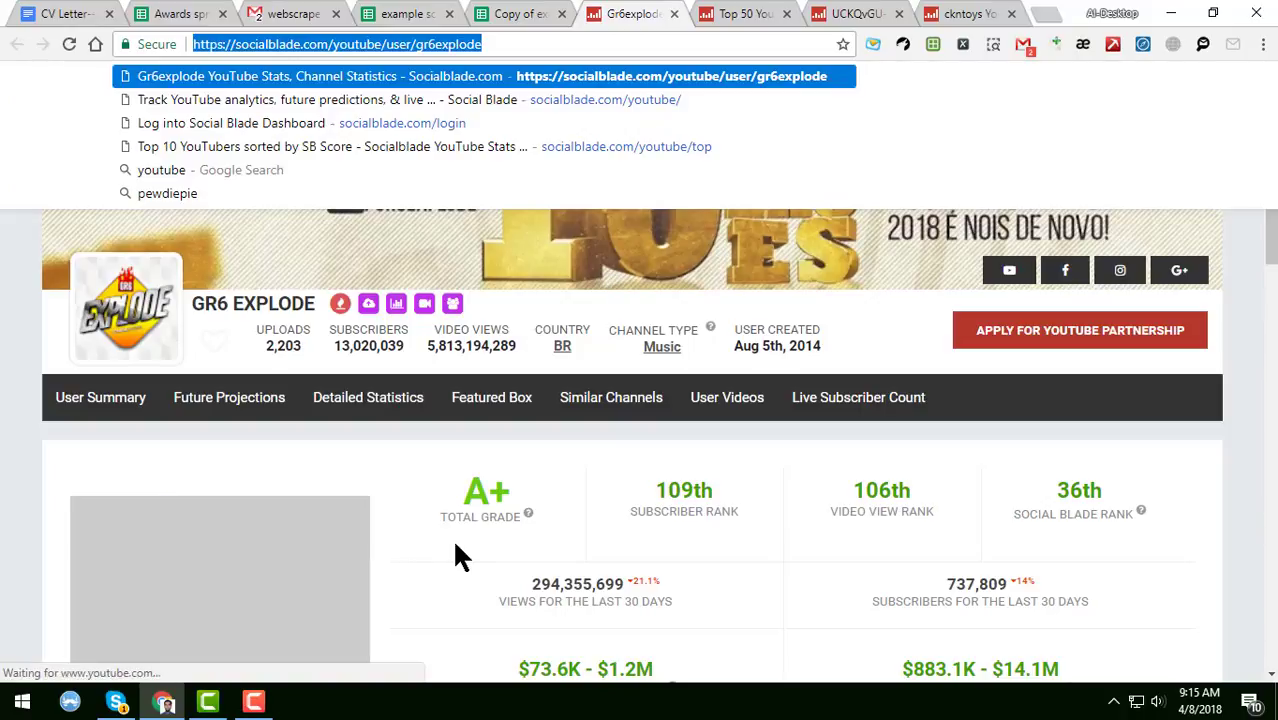
pyautogui.click(459, 563)
pyautogui.scroll(-3, 670, 521)
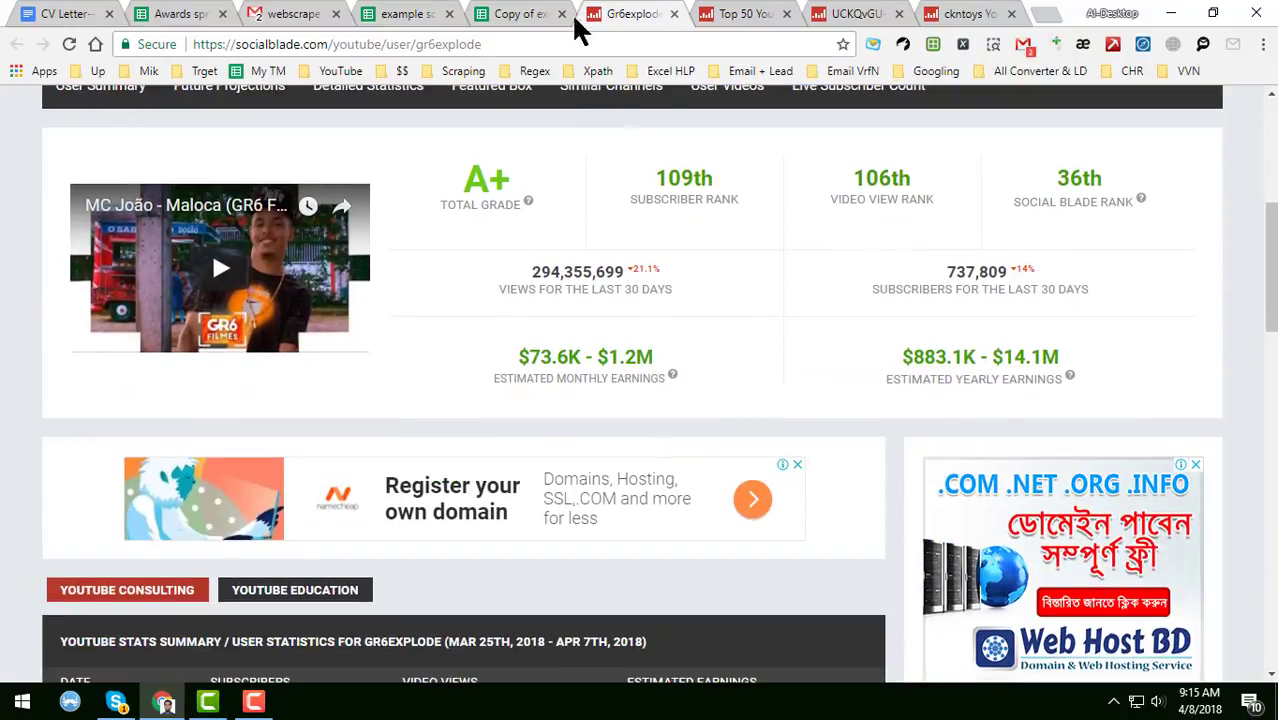
# Step: Return to the sheet copy and view the available download formats, such as Microsoft Excel (.xlsx), without downloading
pyautogui.click(526, 12)
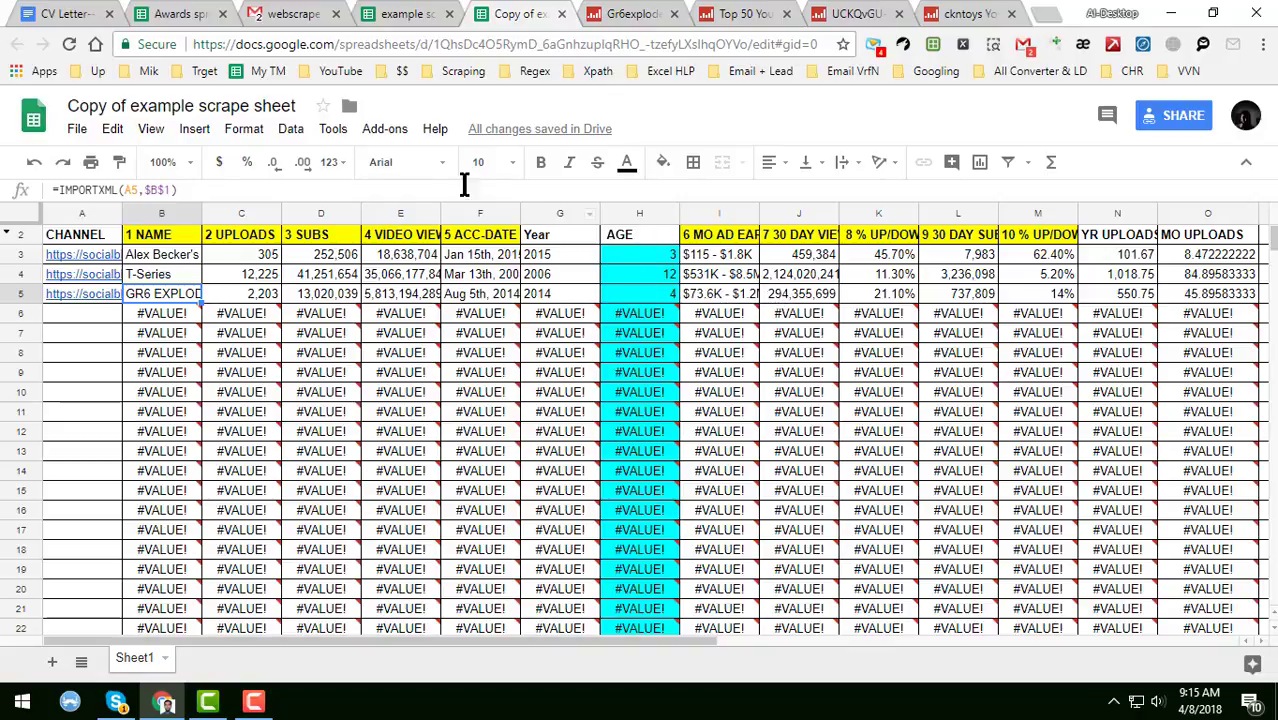
pyautogui.click(74, 125)
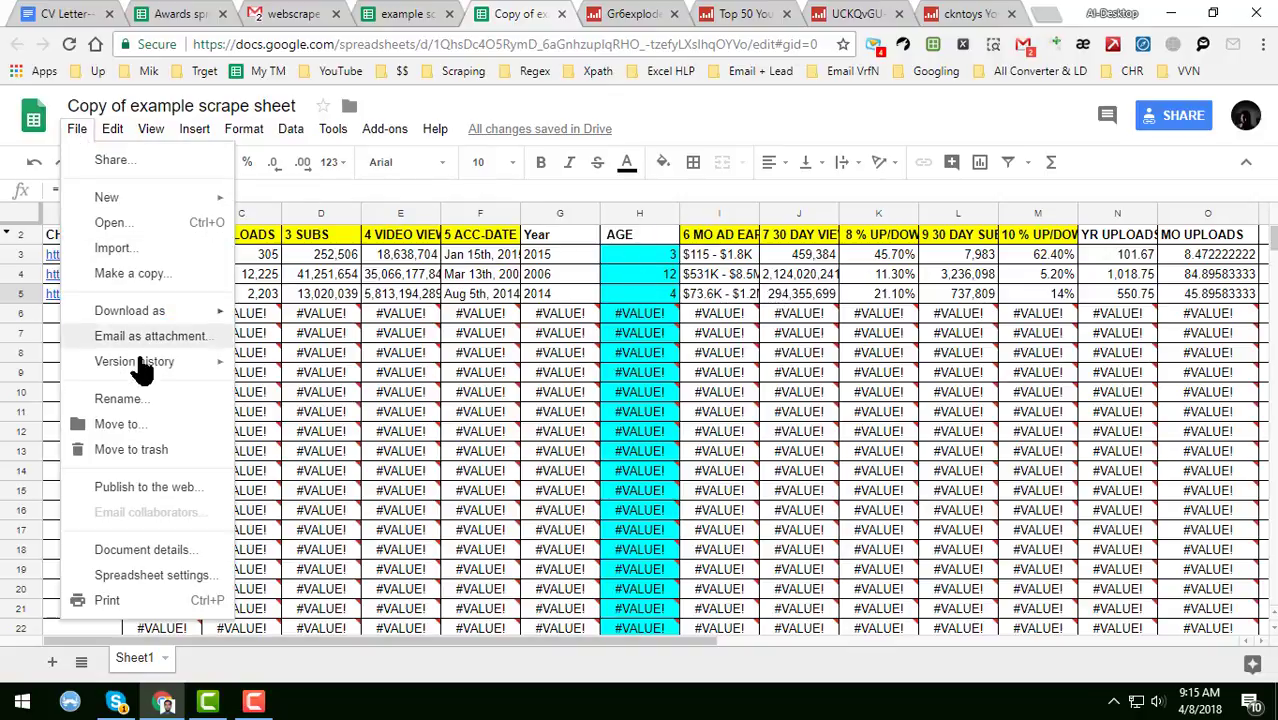
pyautogui.moveTo(160, 318)
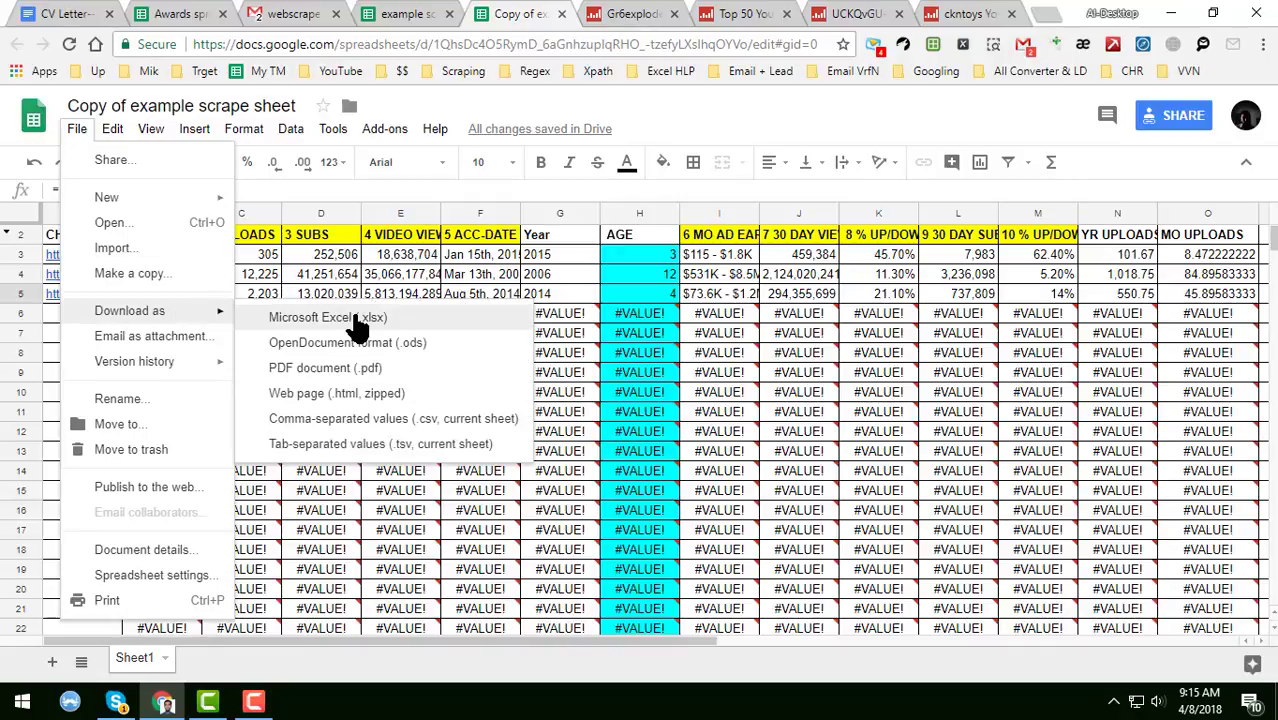
pyautogui.click(797, 115)
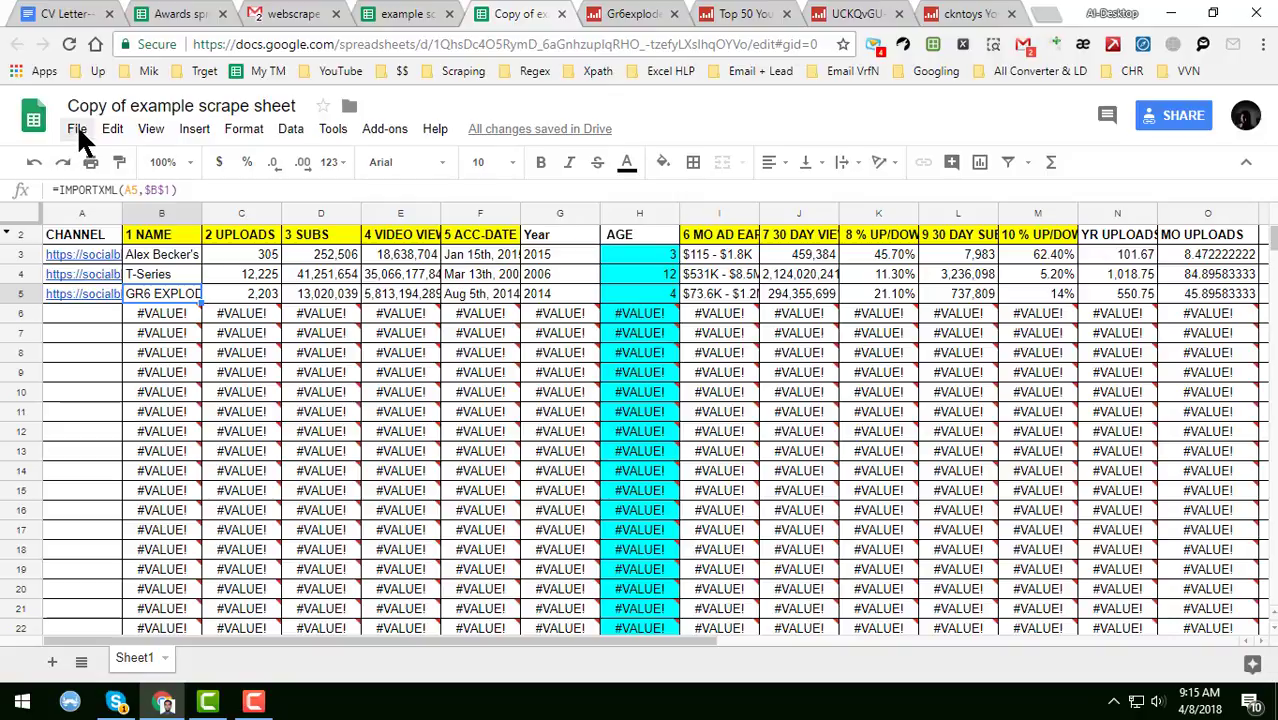
# Step: Check the row 5 formulas for GR6 EXPLODE in columns G, J, K, L and M, preview the A5 link and select A6
pyautogui.click(571, 298)
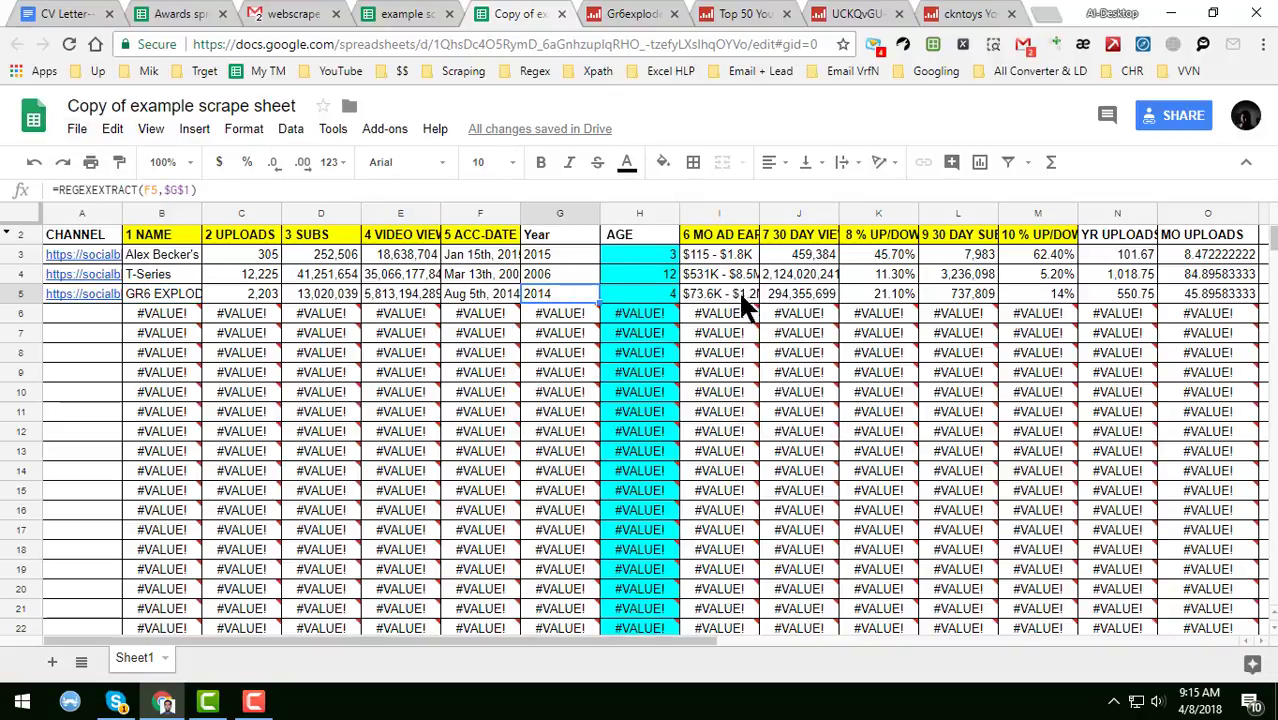
pyautogui.click(792, 297)
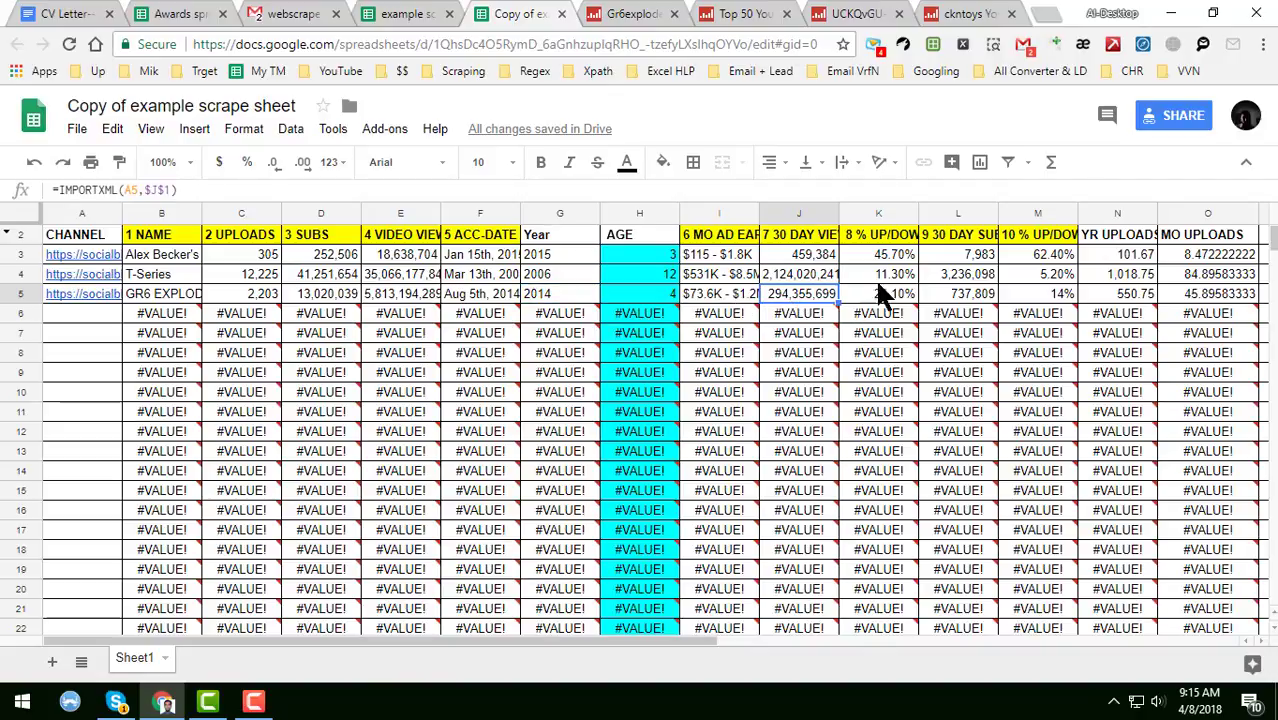
pyautogui.moveTo(856, 308)
pyautogui.click(880, 292)
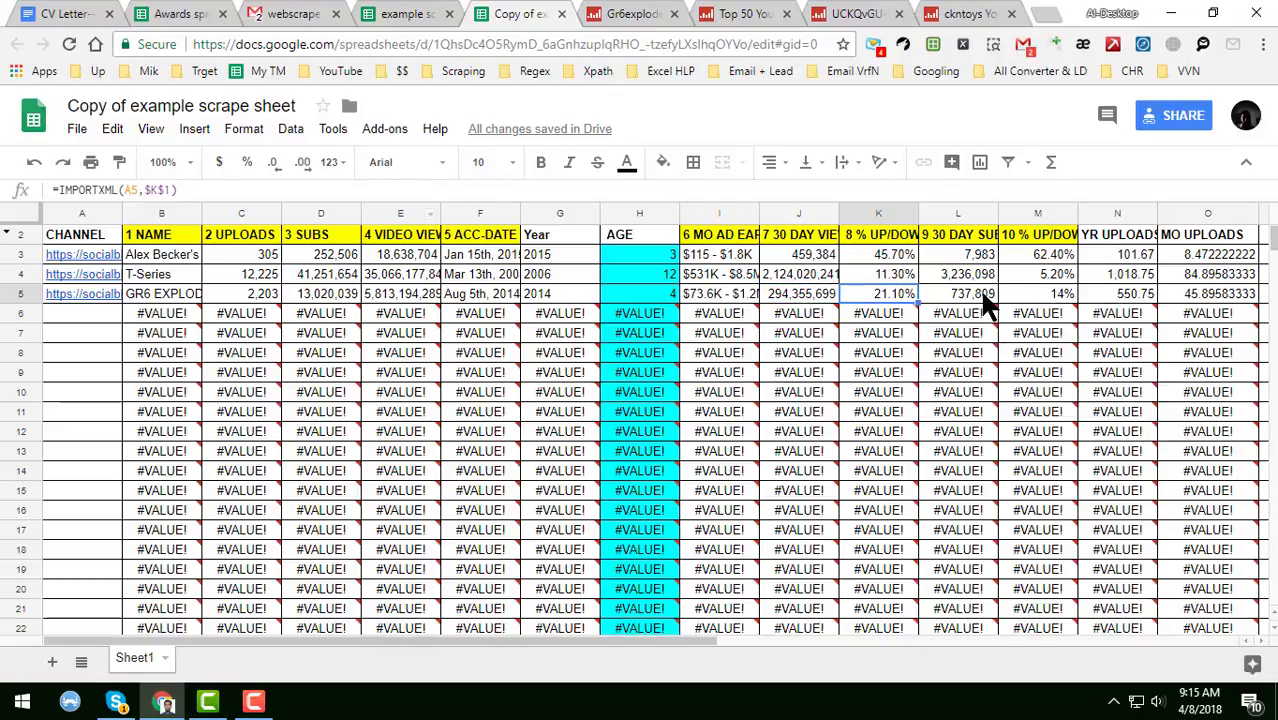
pyautogui.click(982, 299)
pyautogui.click(1050, 290)
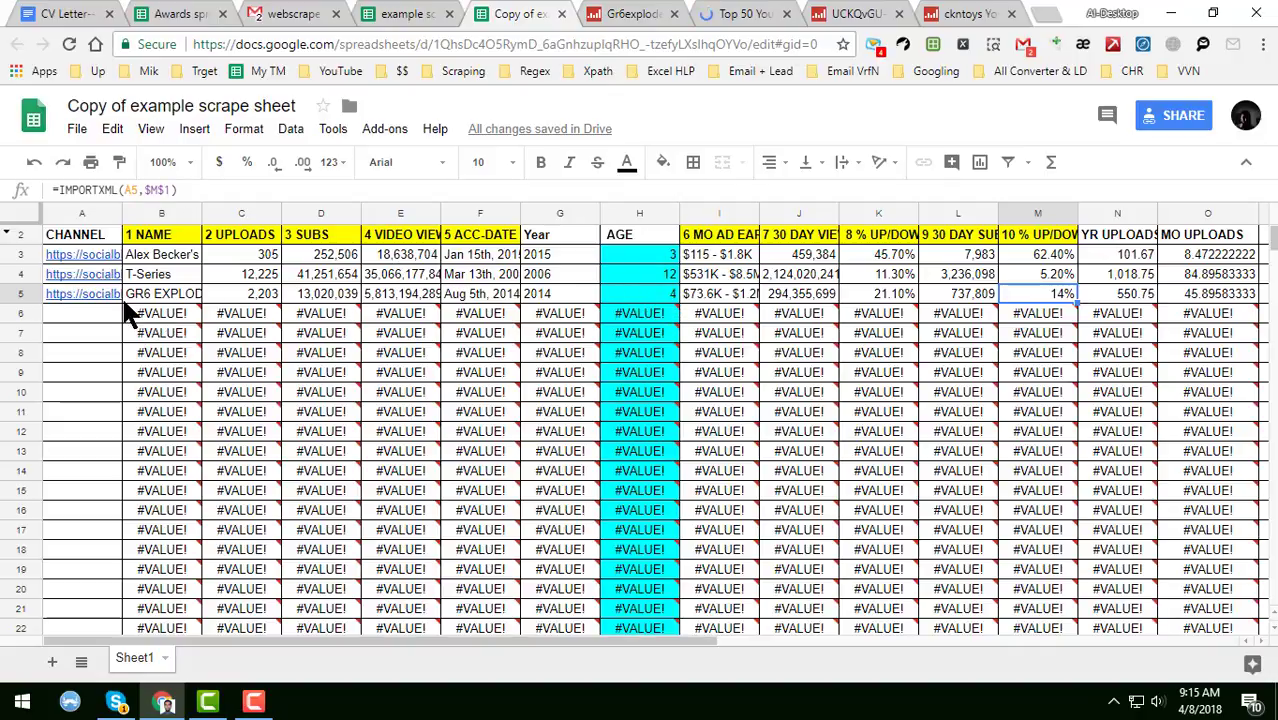
pyautogui.moveTo(80, 292)
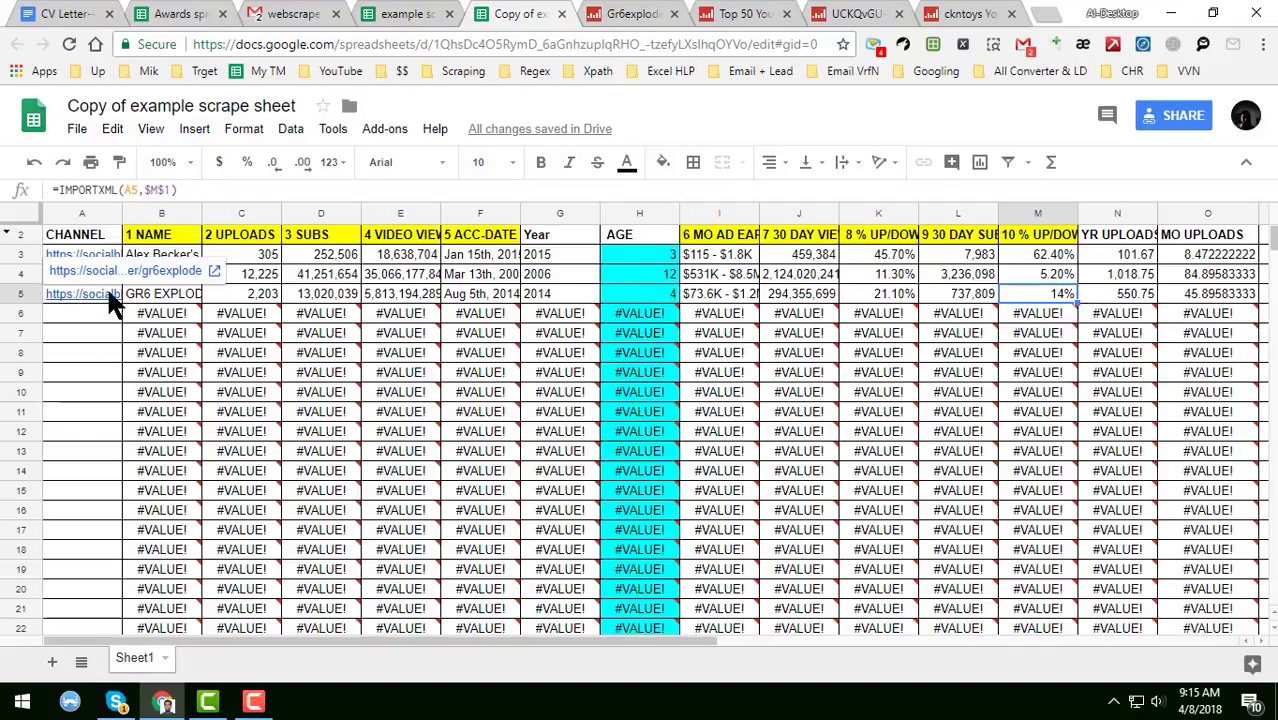
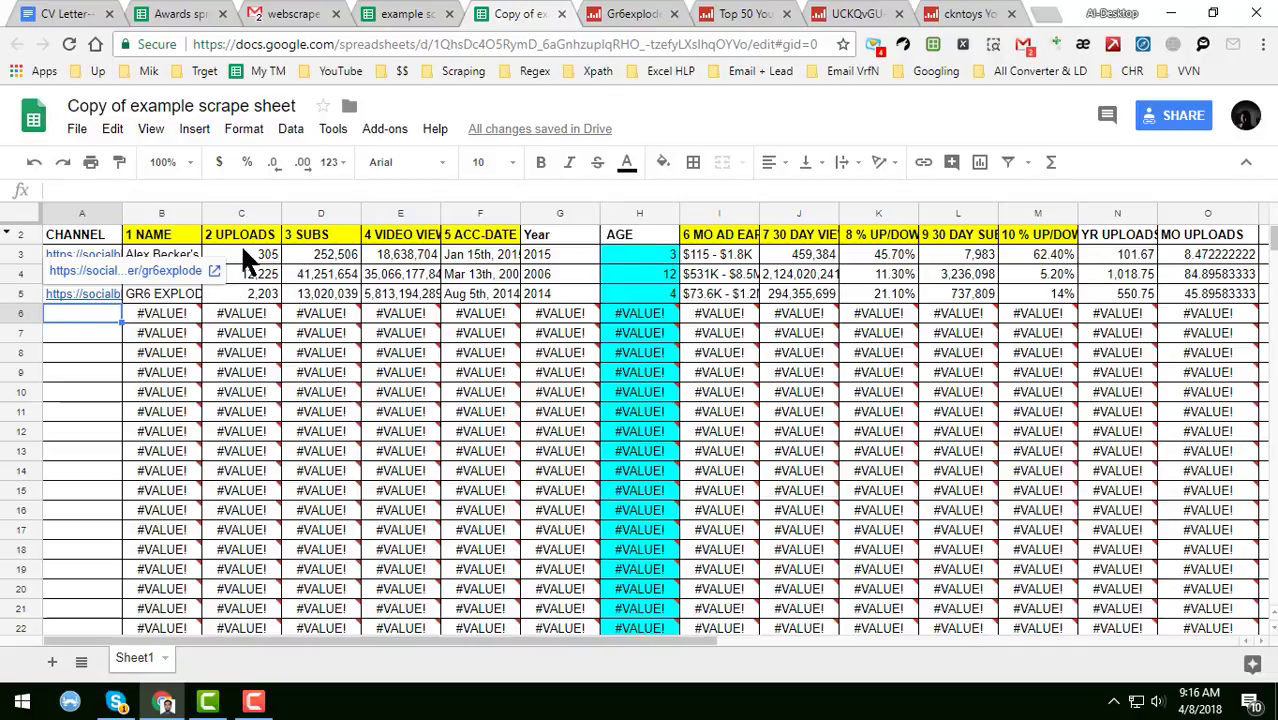
pyautogui.click(780, 287)
pyautogui.click(95, 314)
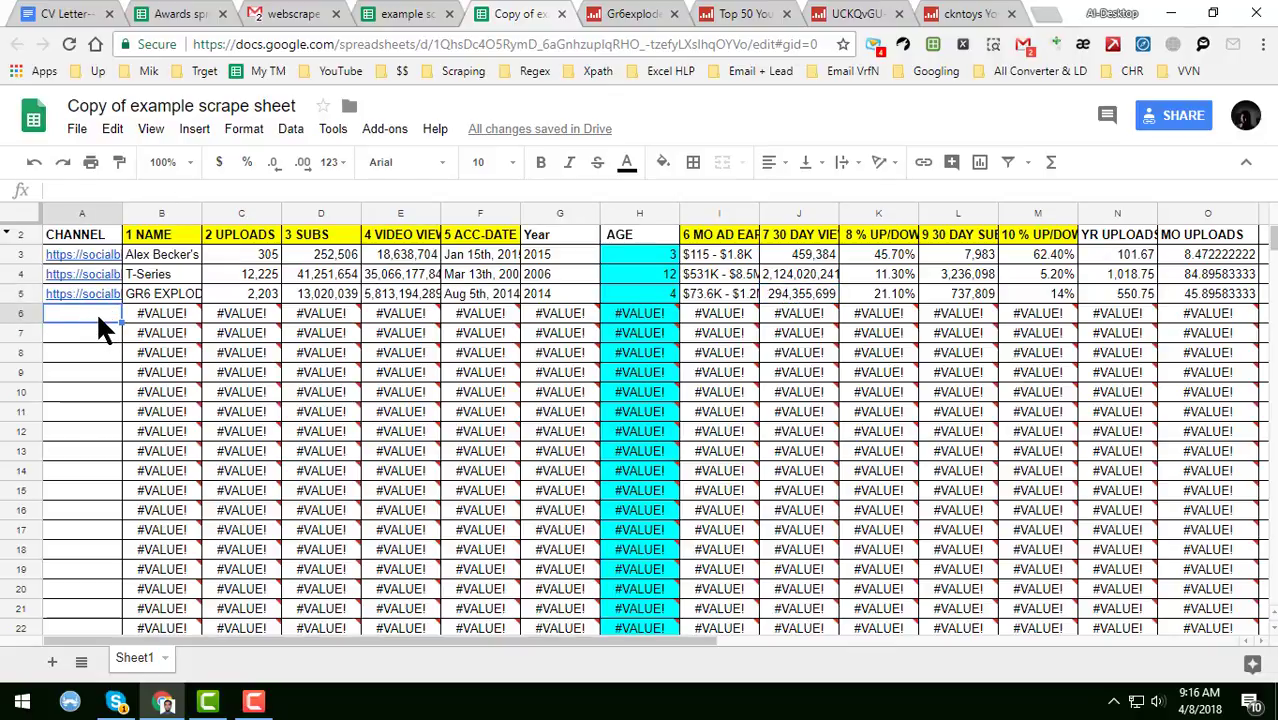
# Step: Review GR6 EXPLODE's channel figures and daily statistics table on its SocialBlade page
pyautogui.click(616, 14)
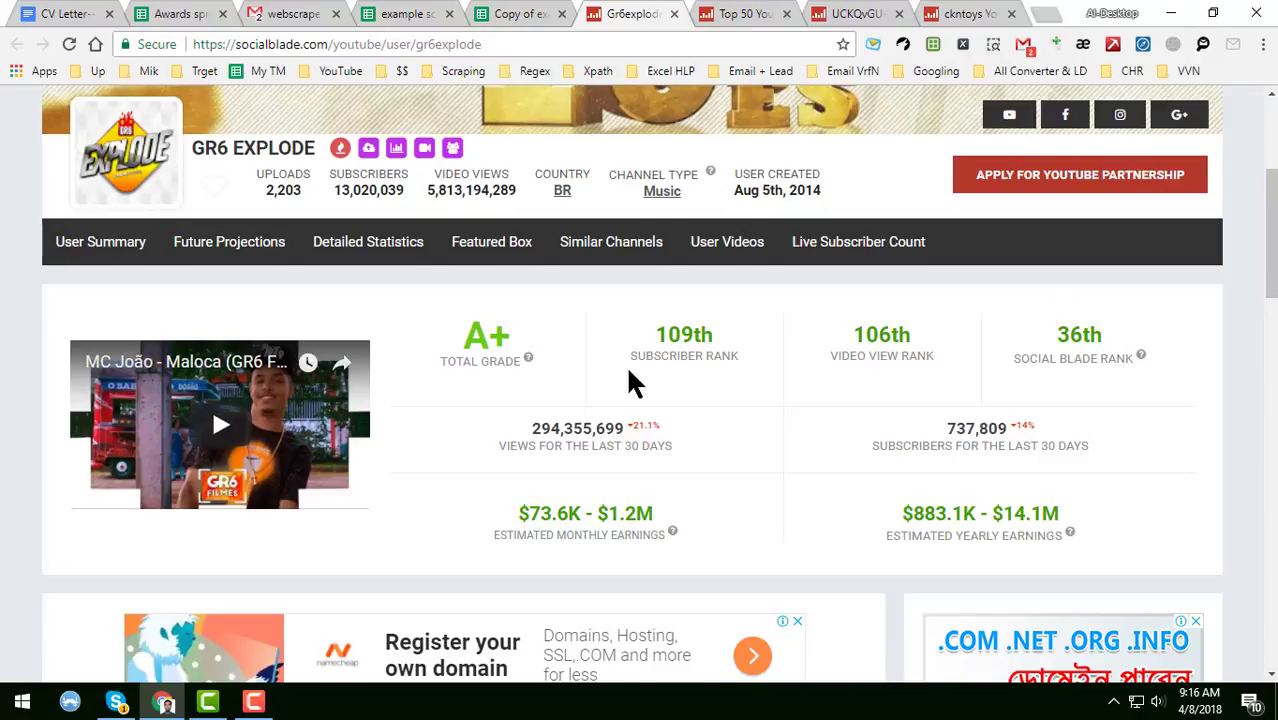
pyautogui.scroll(-6, 630, 380)
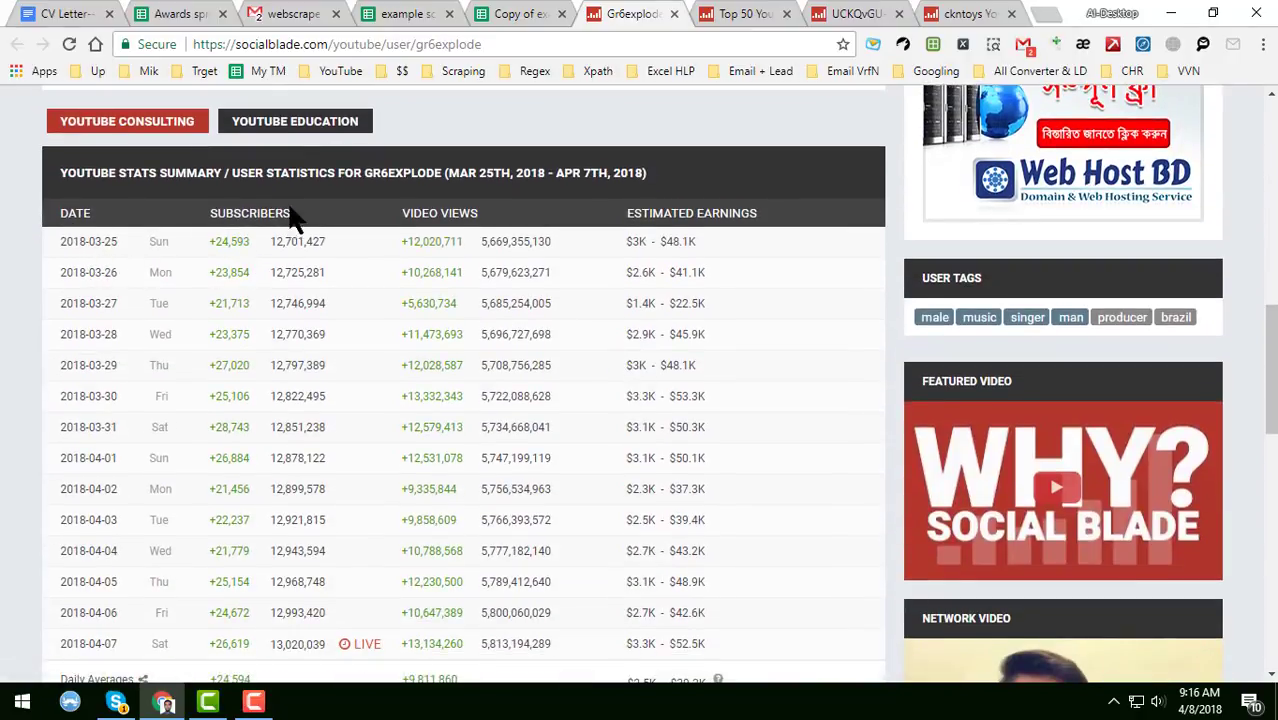
pyautogui.scroll(2, 426, 165)
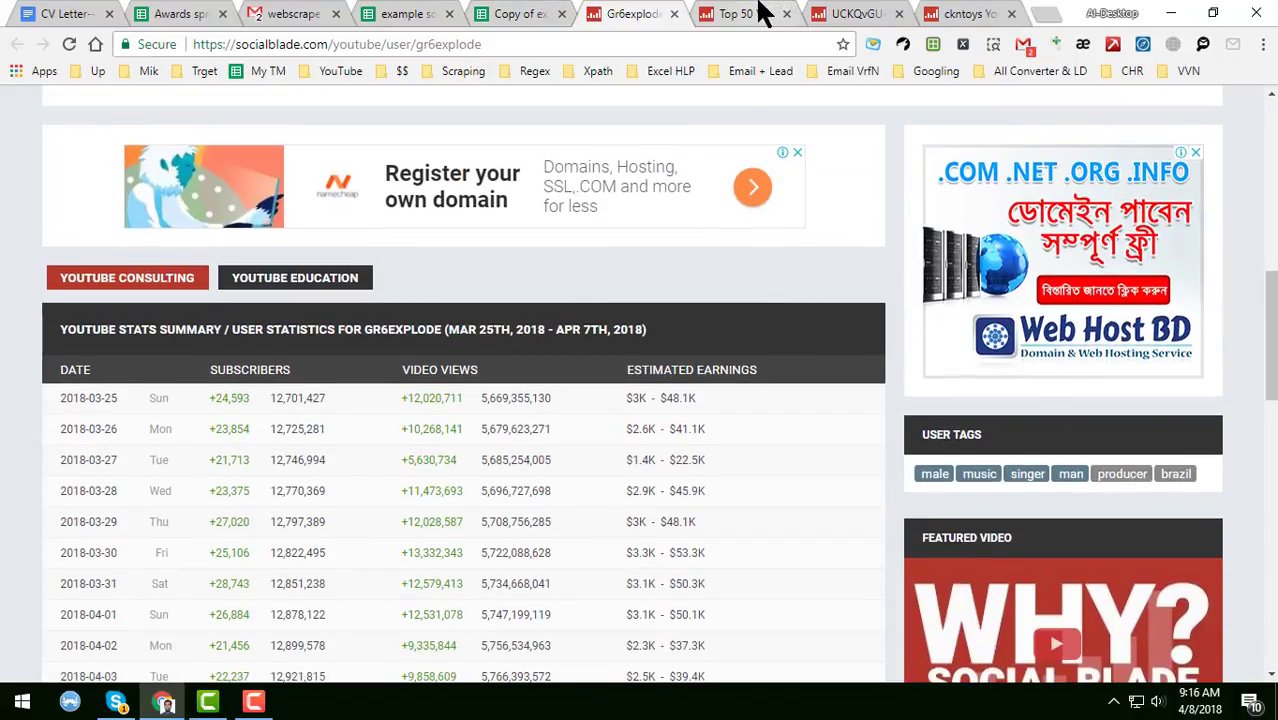
# Step: Open the WWE channel from the Top 50 list in a new tab and switch to that tab
pyautogui.click(760, 14)
pyautogui.scroll(-4, 513, 428)
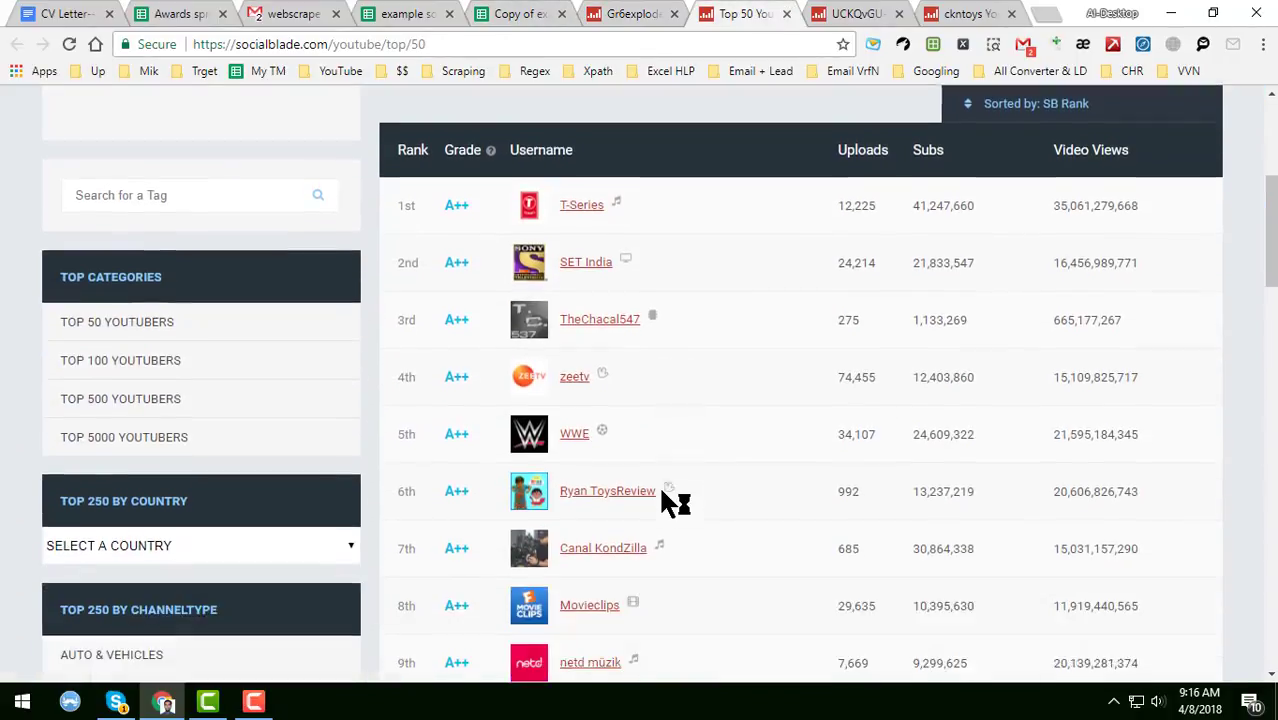
pyautogui.scroll(-1, 660, 490)
pyautogui.middleClick(574, 368)
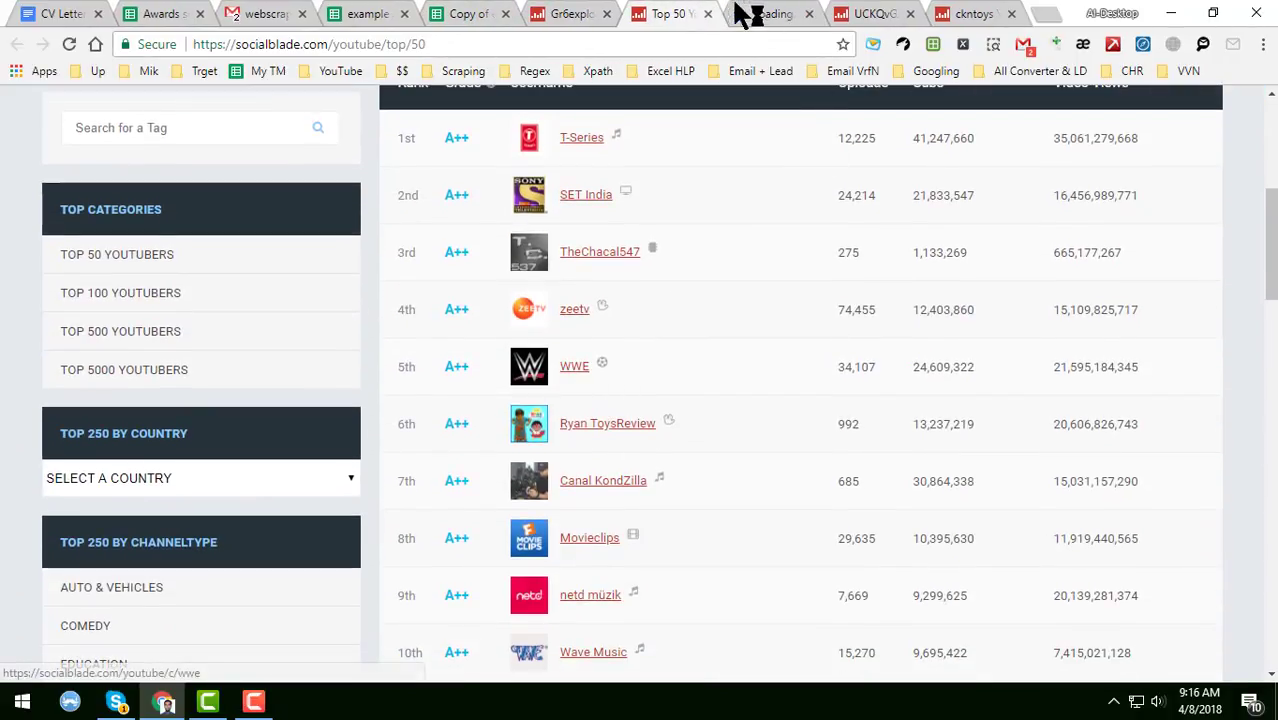
pyautogui.click(760, 14)
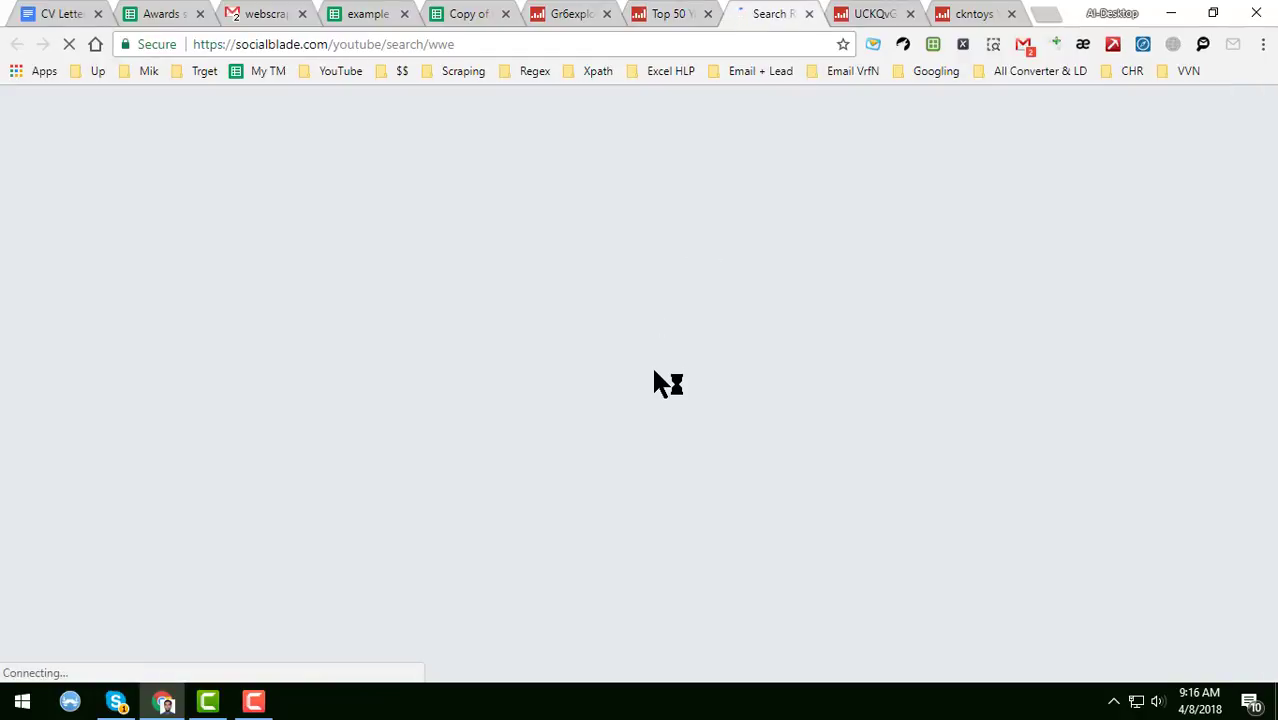
# Step: Look through the SocialBlade search results for 'wwe'
pyautogui.scroll(-1, 629, 437)
pyautogui.scroll(-1, 630, 452)
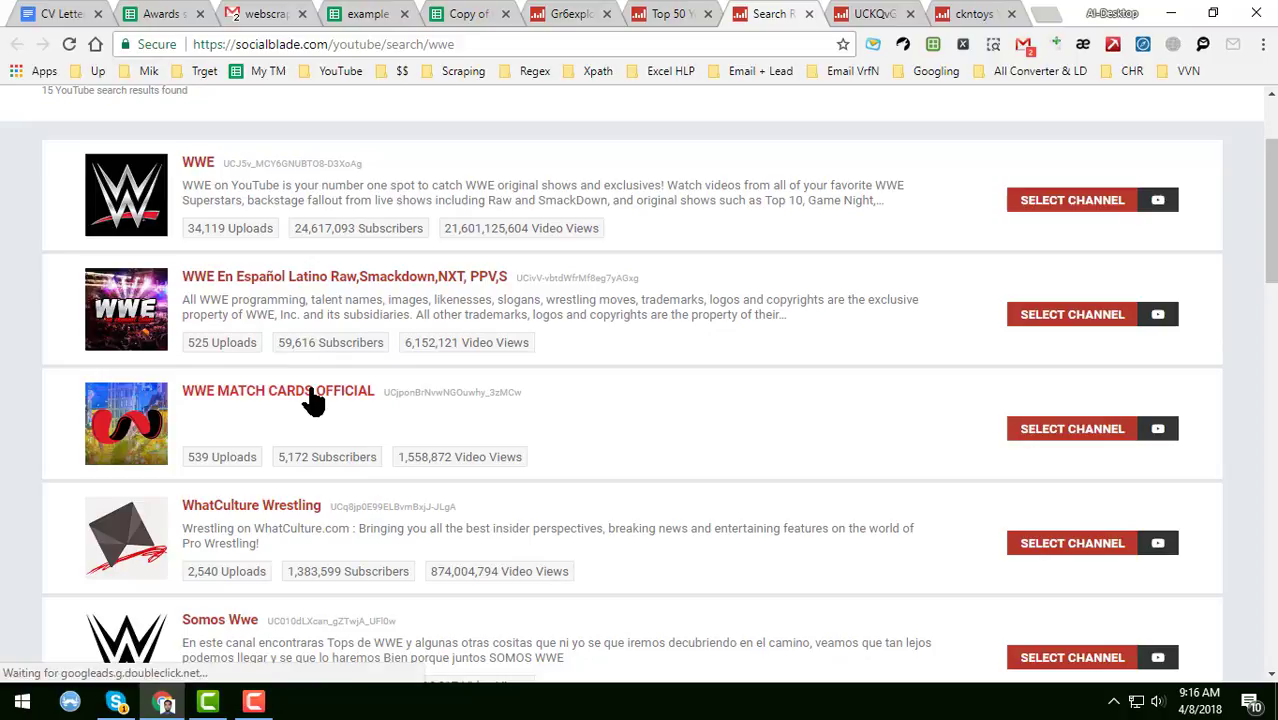
pyautogui.scroll(-3, 352, 390)
pyautogui.scroll(1, 350, 405)
pyautogui.scroll(4, 349, 410)
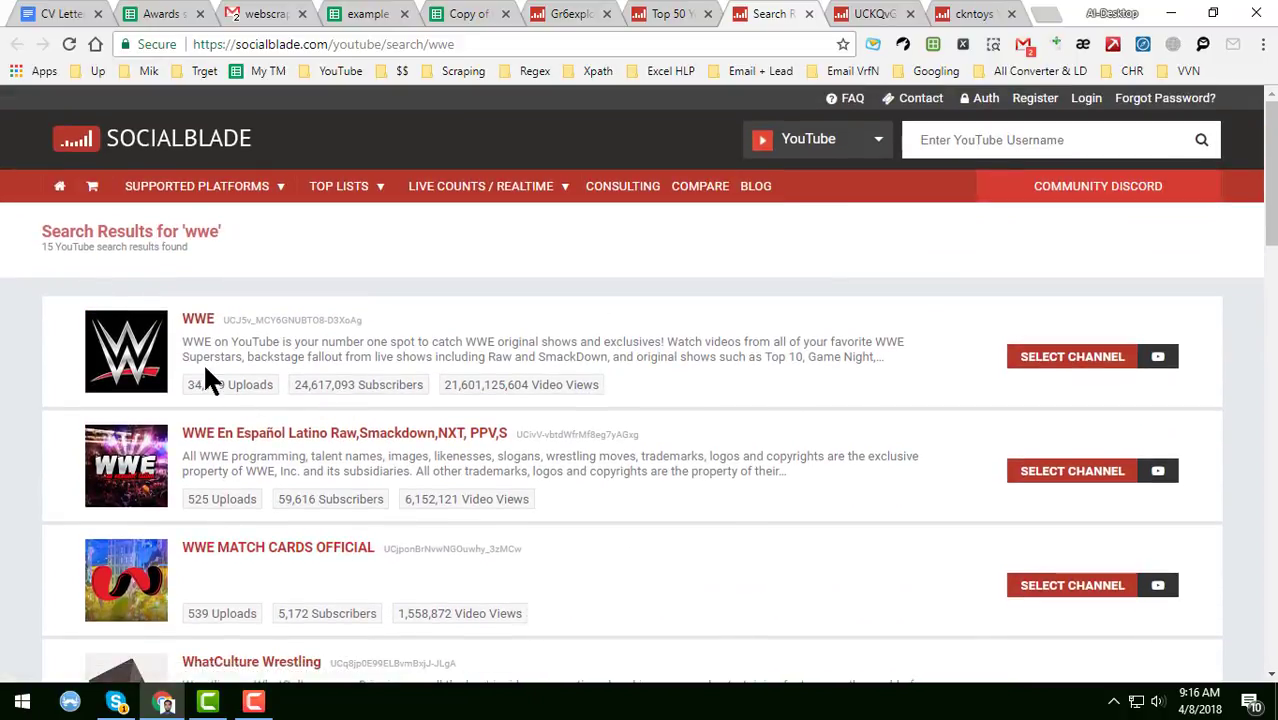
pyautogui.click(501, 46)
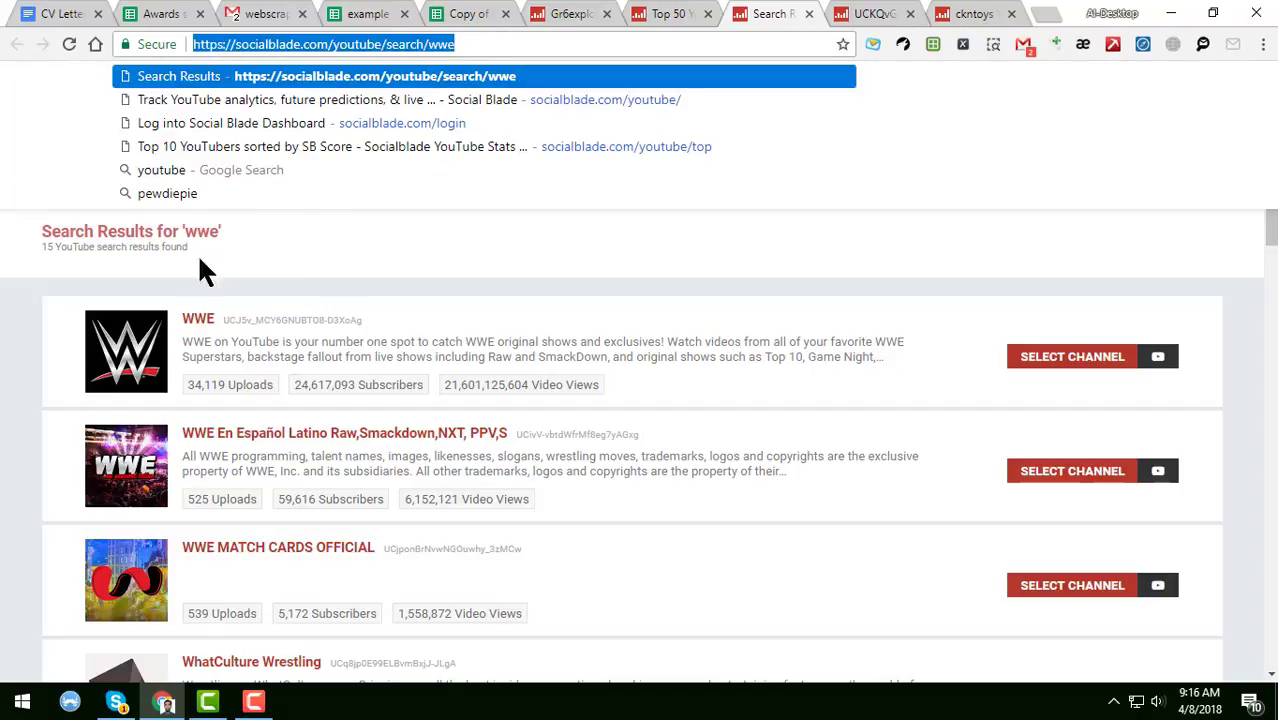
pyautogui.rightClick(461, 45)
pyautogui.click(505, 114)
pyautogui.click(472, 14)
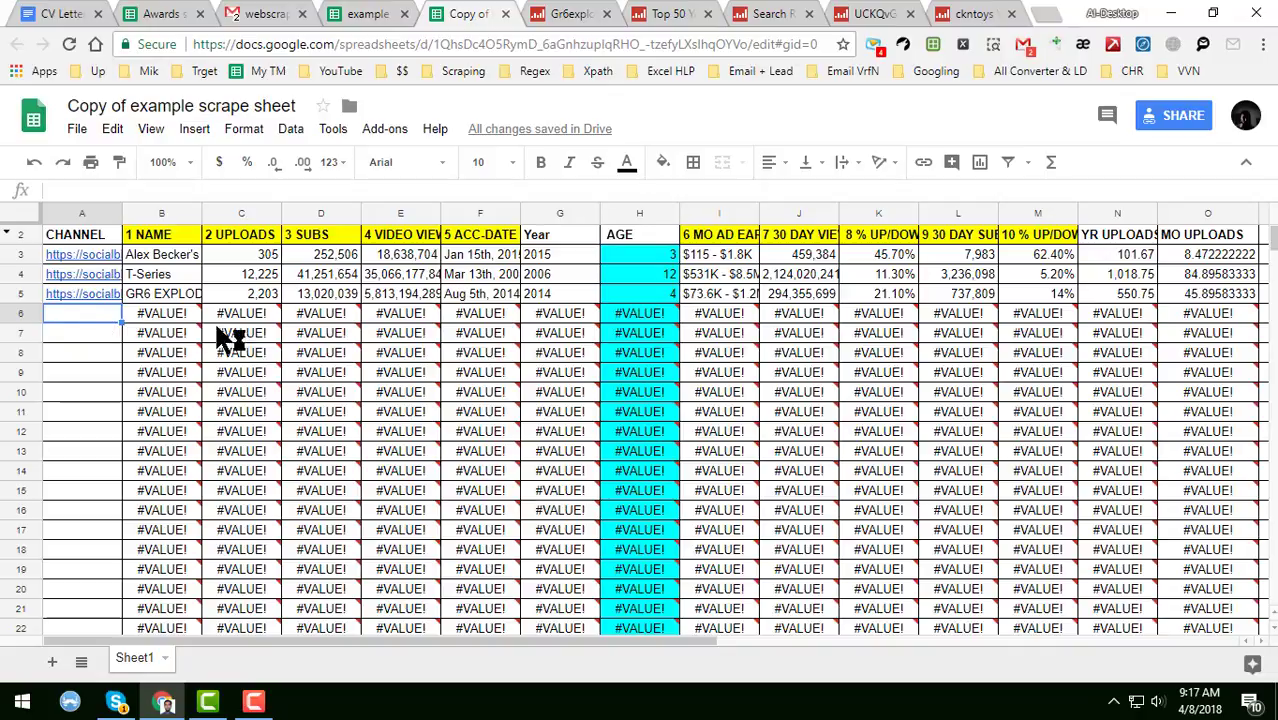
# Step: Check how far down the filled formulas extend in the sheet copy, select B248 and inspect the error note in column L
pyautogui.moveTo(1122, 349)
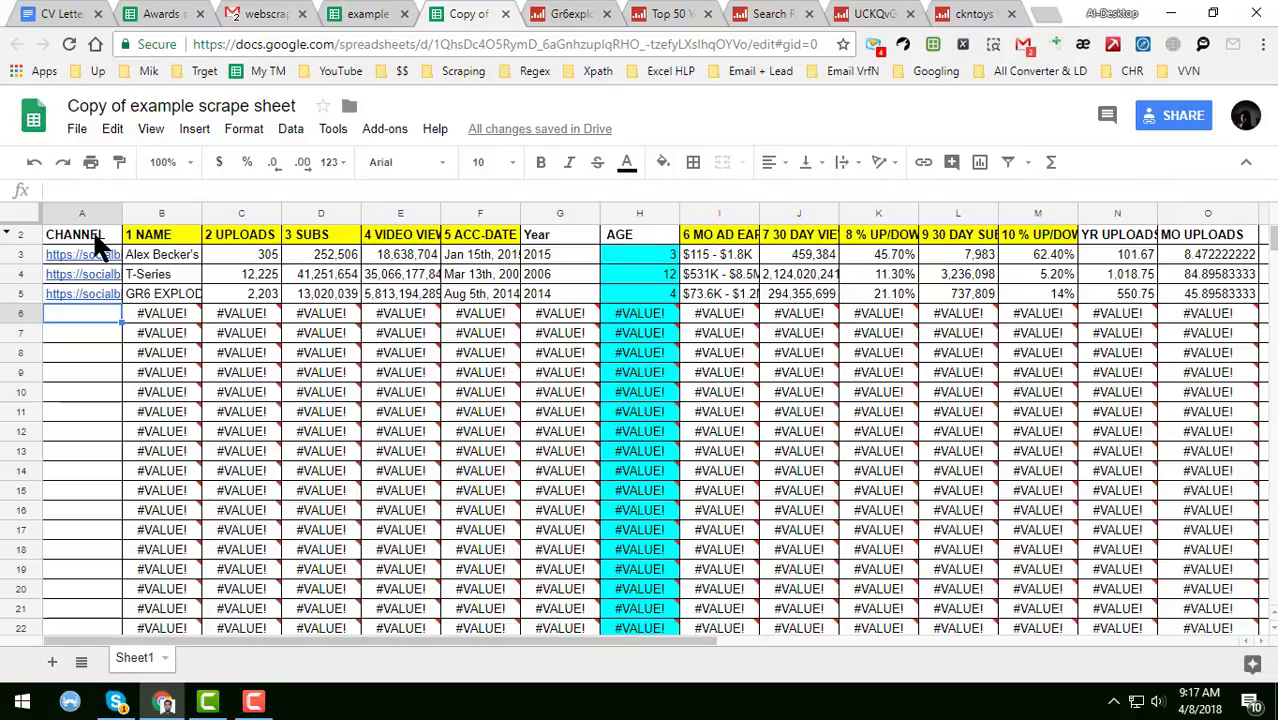
pyautogui.moveTo(88, 255)
pyautogui.scroll(-3, 97, 466)
pyautogui.scroll(-3, 100, 469)
pyautogui.scroll(-11, 104, 478)
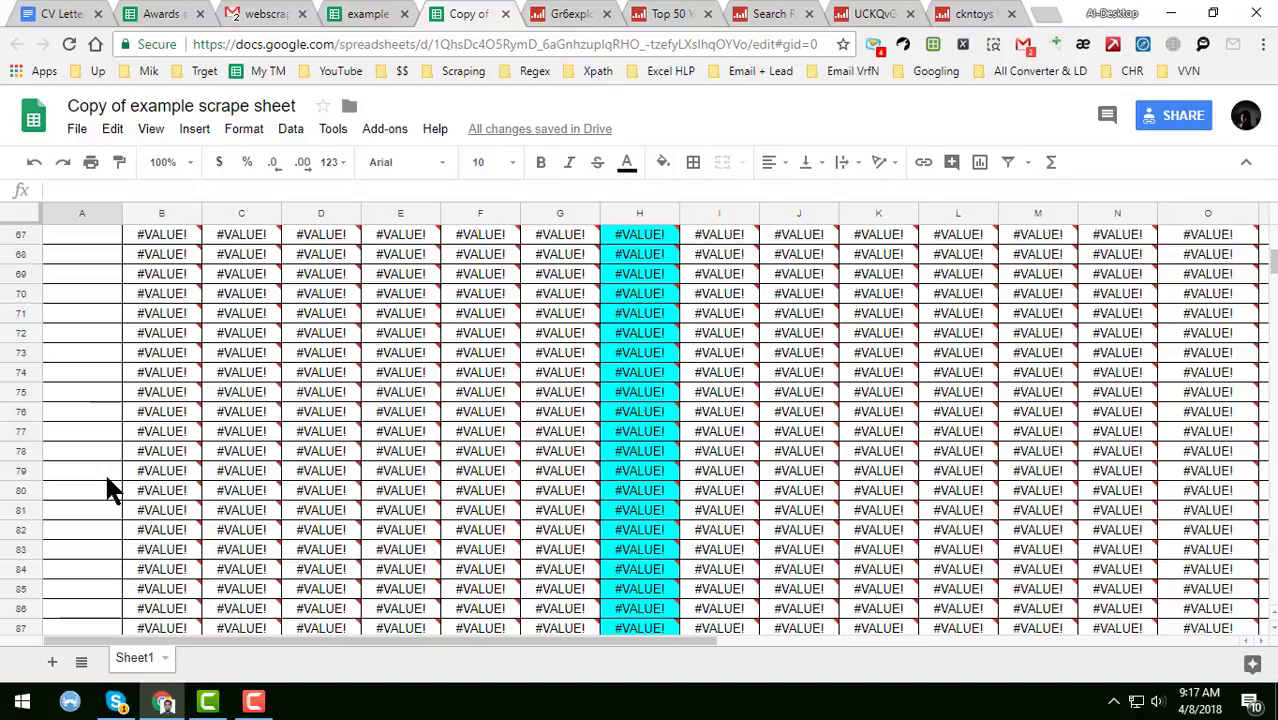
pyautogui.scroll(-12, 105, 471)
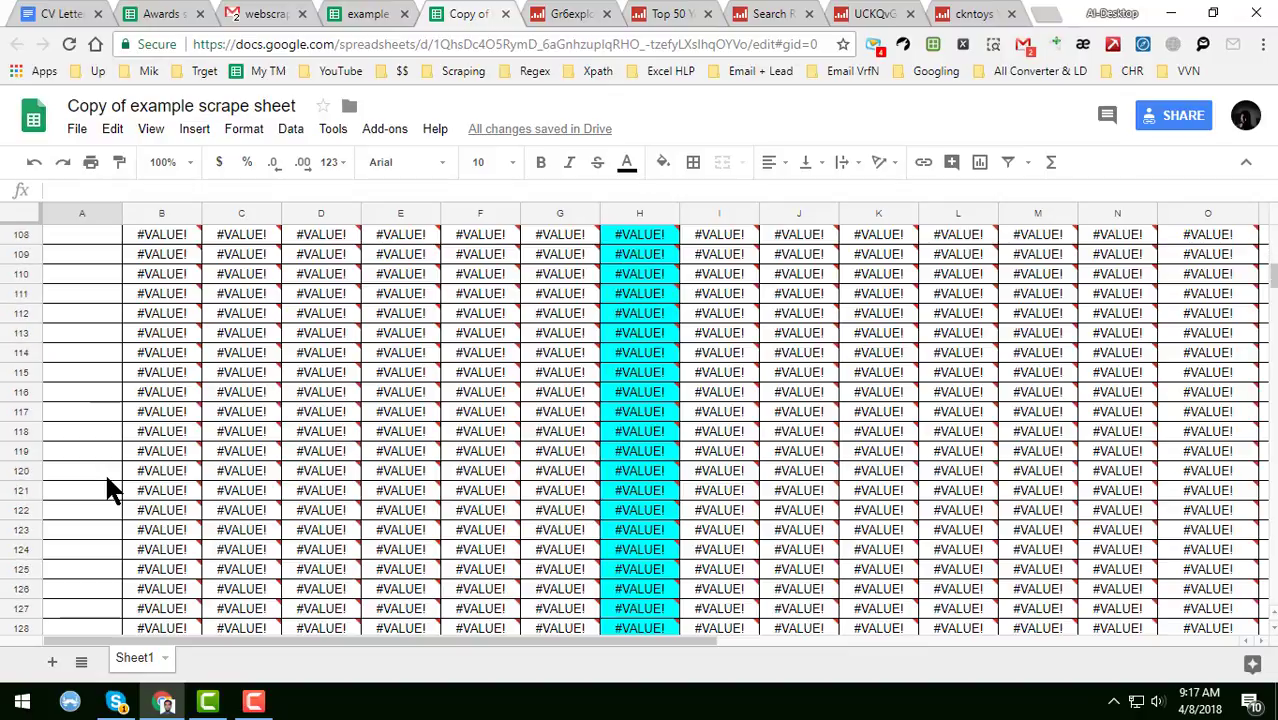
pyautogui.scroll(-9, 107, 475)
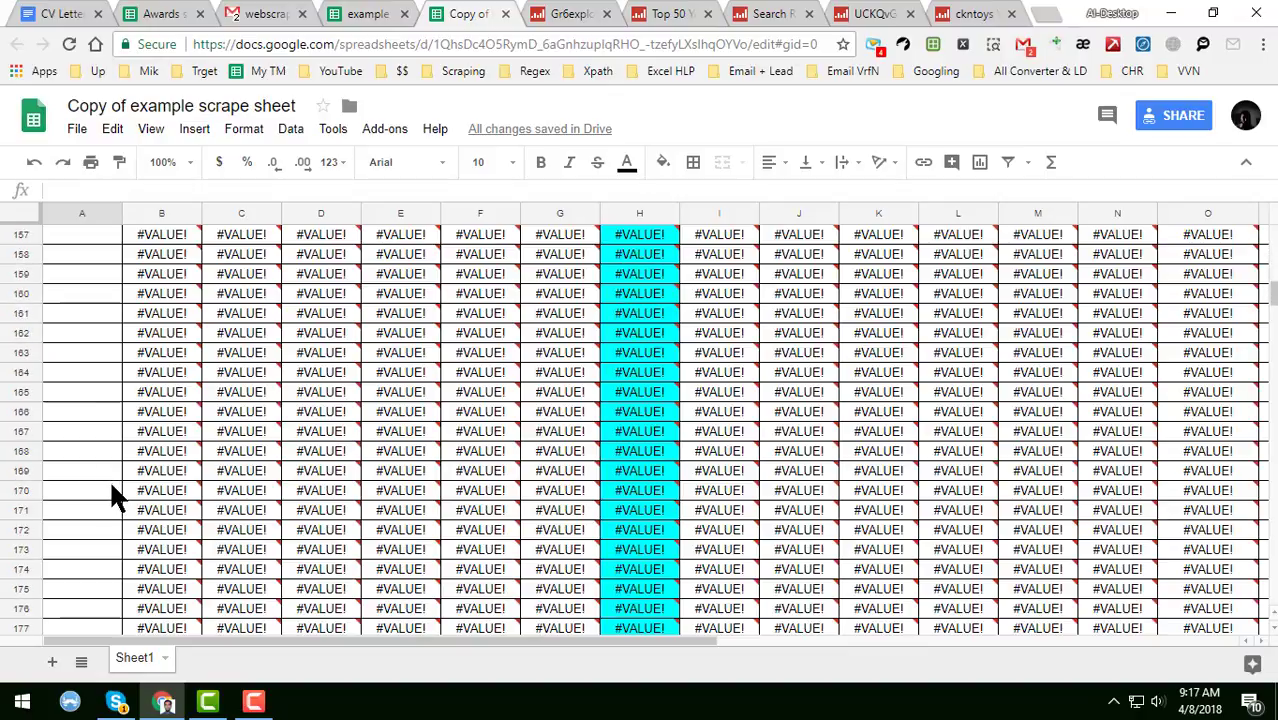
pyautogui.scroll(-11, 112, 486)
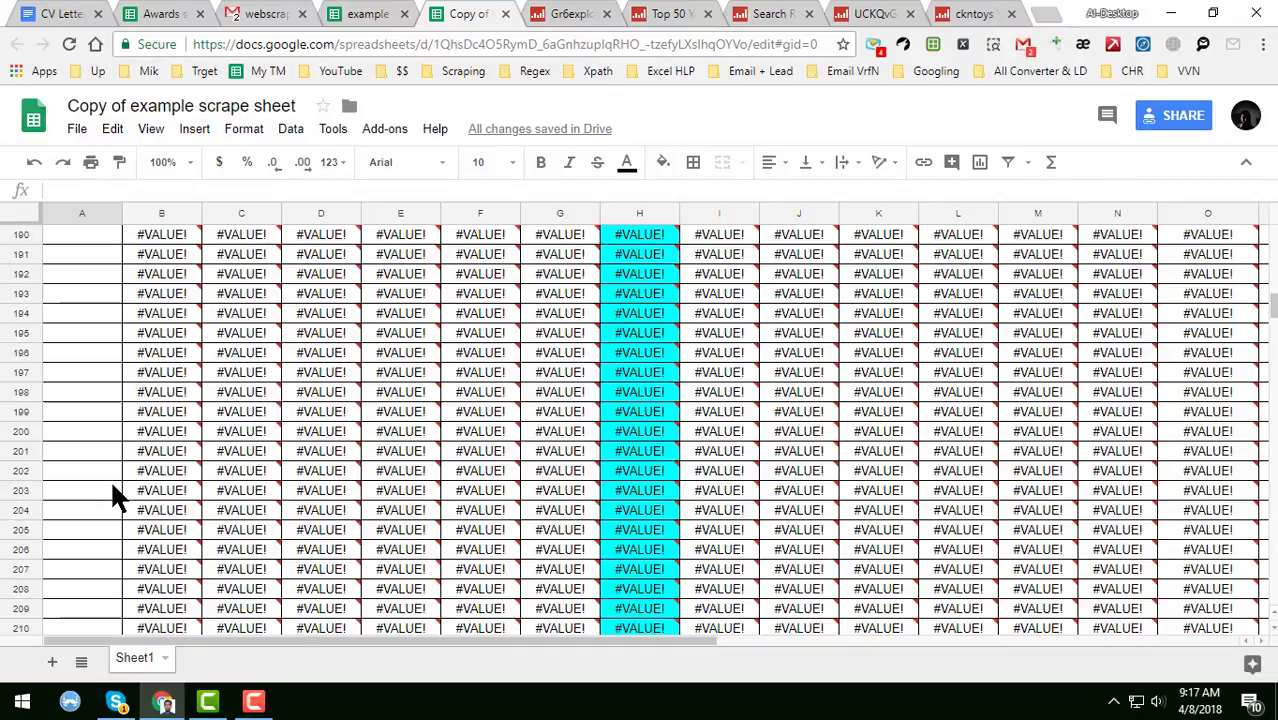
pyautogui.scroll(-9, 112, 486)
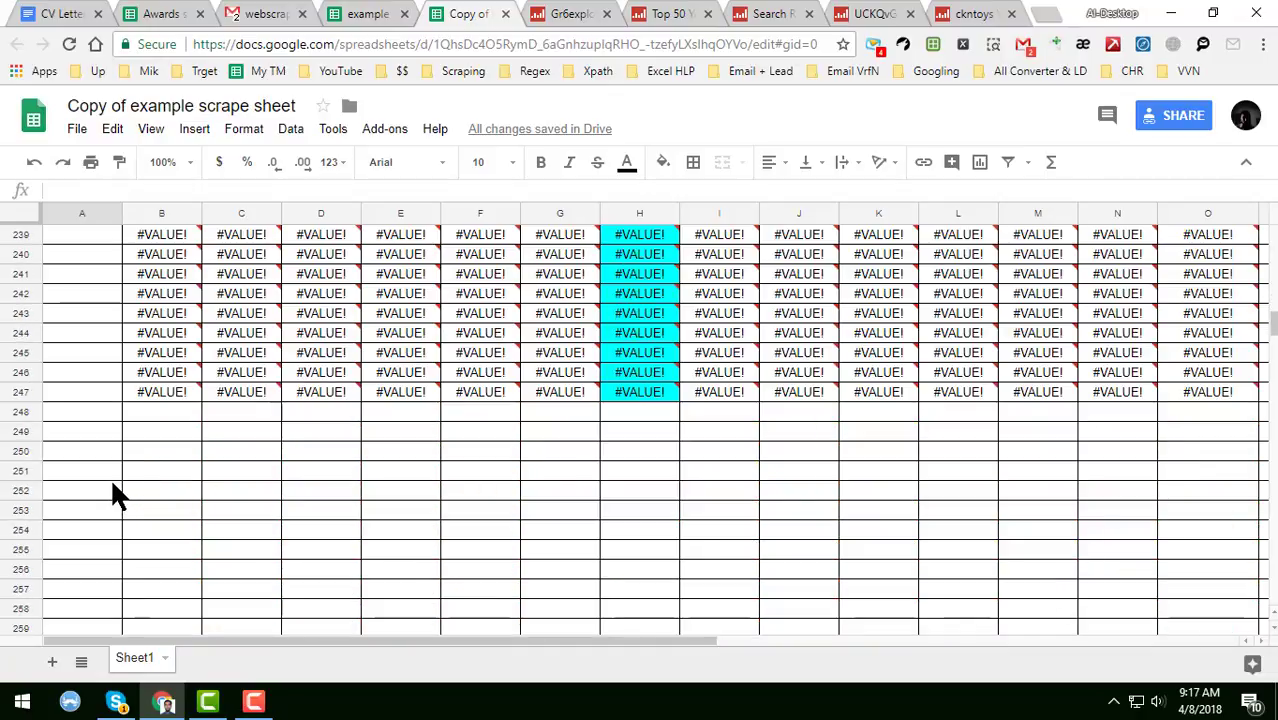
pyautogui.click(183, 412)
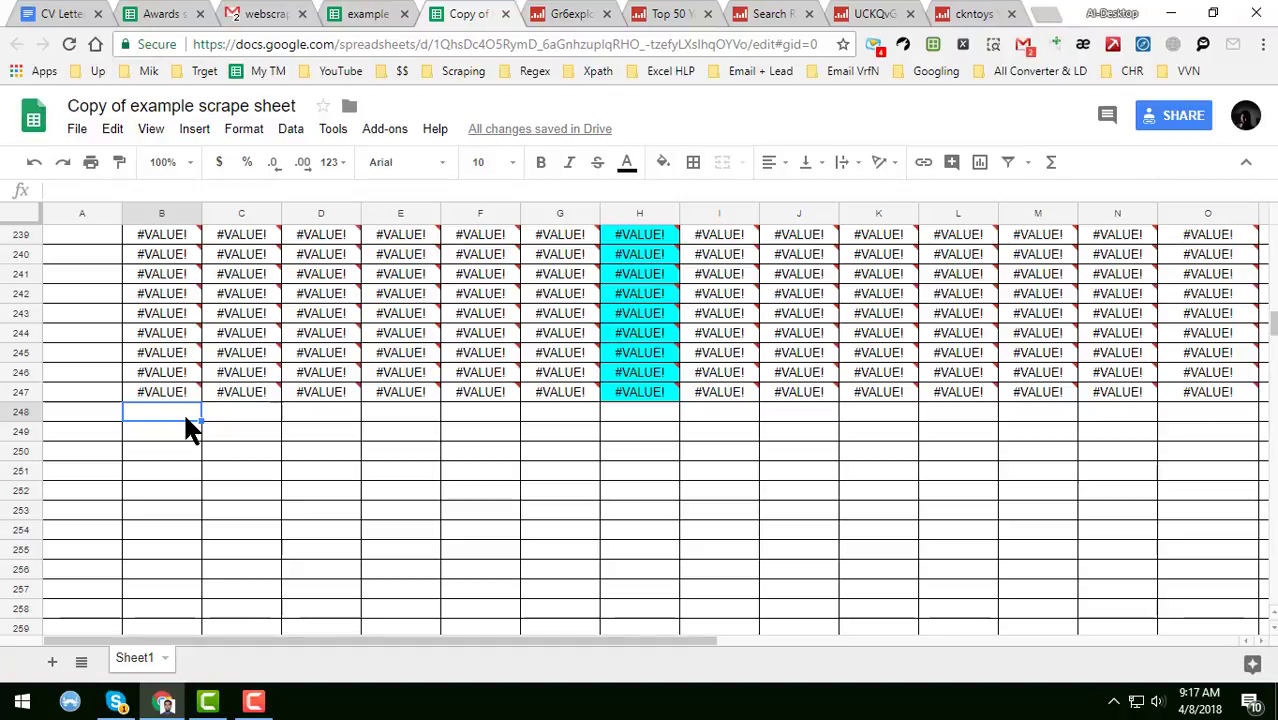
pyautogui.moveTo(950, 372)
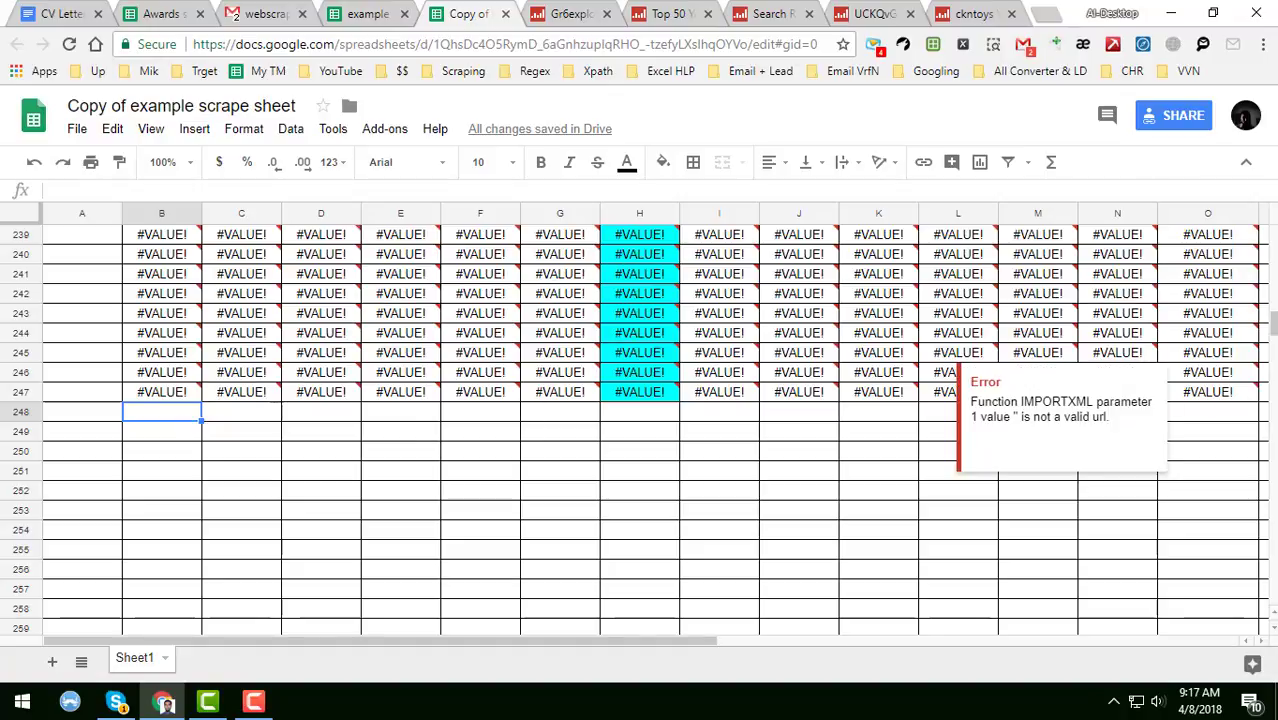